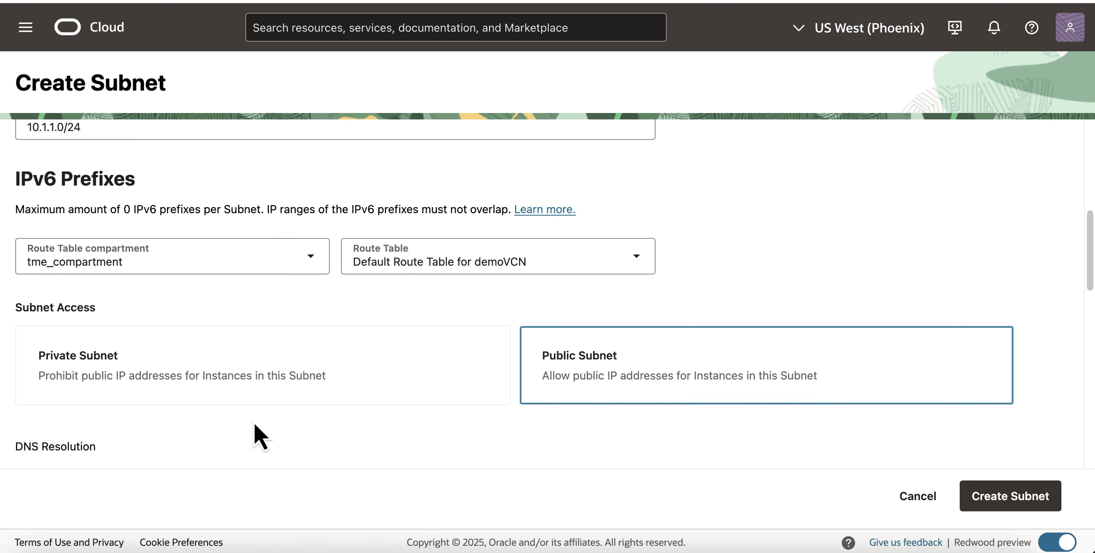
Finish creating the public 10.1.1.0/24 subnet, and create another subnet named untrust with IPv4 CIDR block 10.1.2.0/24
{"action": "left_click", "coordinate": [1022, 507]}
{"action": "left_click", "coordinate": [107, 369]}
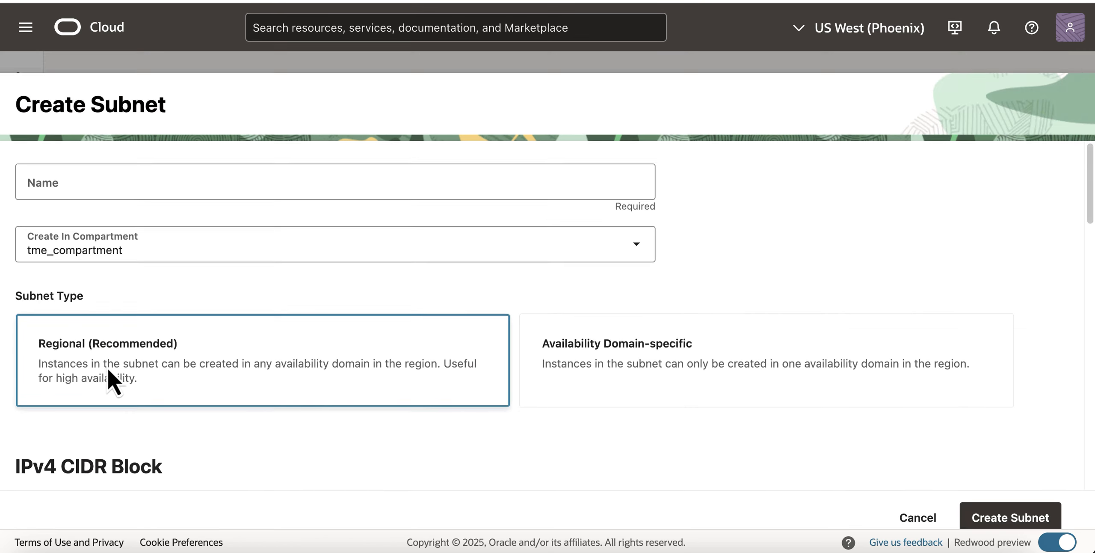
{"action": "left_click", "coordinate": [127, 146]}
{"action": "type", "text": "untrust"}
{"action": "scroll", "coordinate": [127, 145], "scroll_direction": "down", "scroll_amount": 5}
{"action": "left_click", "coordinate": [341, 295]}
{"action": "type", "text": "10.1.2.0/24"}
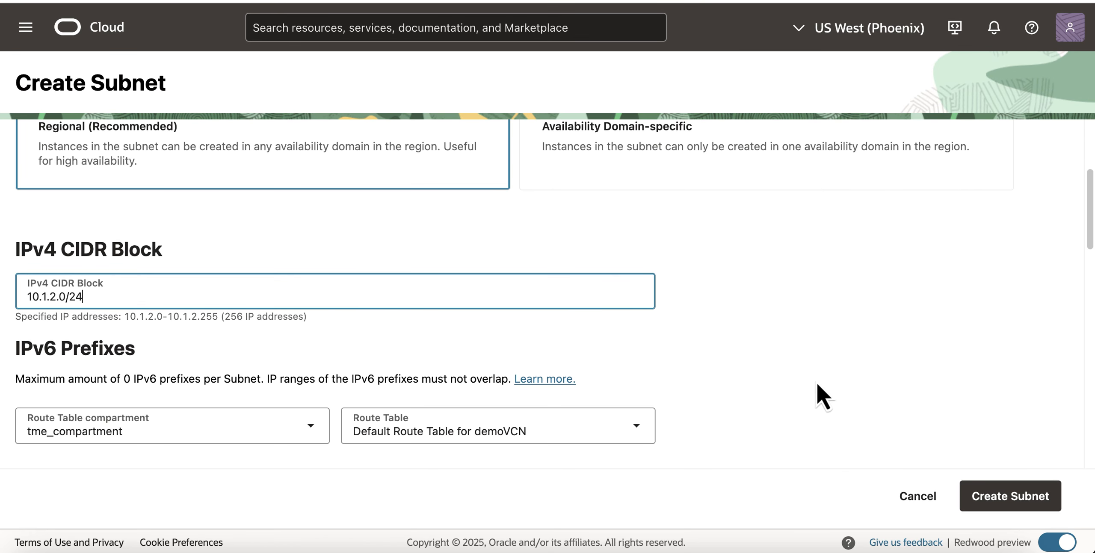
{"action": "left_click", "coordinate": [1030, 498]}
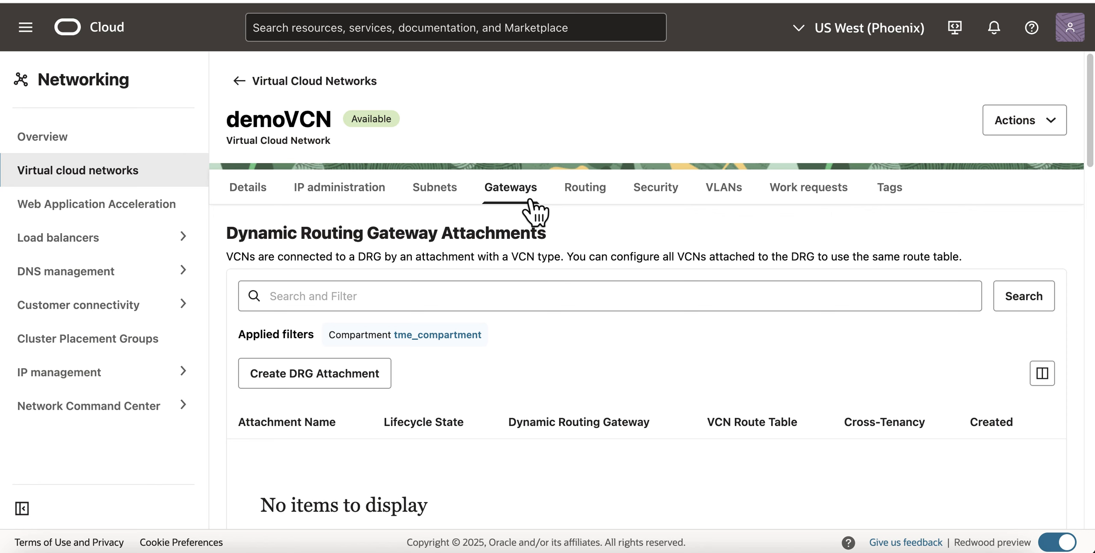
Create an internet gateway named demoIGW for demoVCN
{"action": "scroll", "coordinate": [576, 374], "scroll_direction": "down", "scroll_amount": 5}
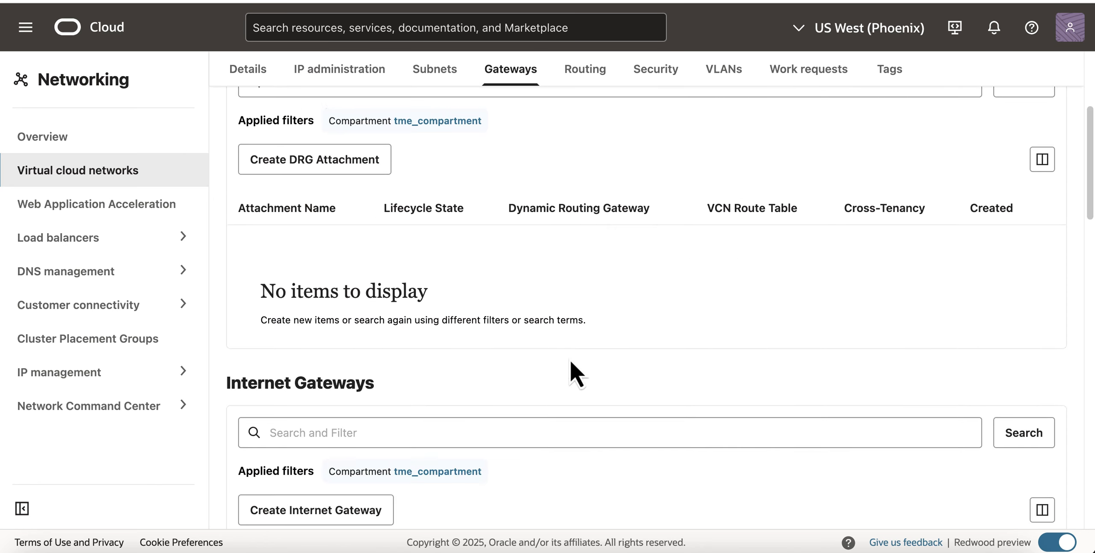
{"action": "scroll", "coordinate": [576, 374], "scroll_direction": "down", "scroll_amount": 3}
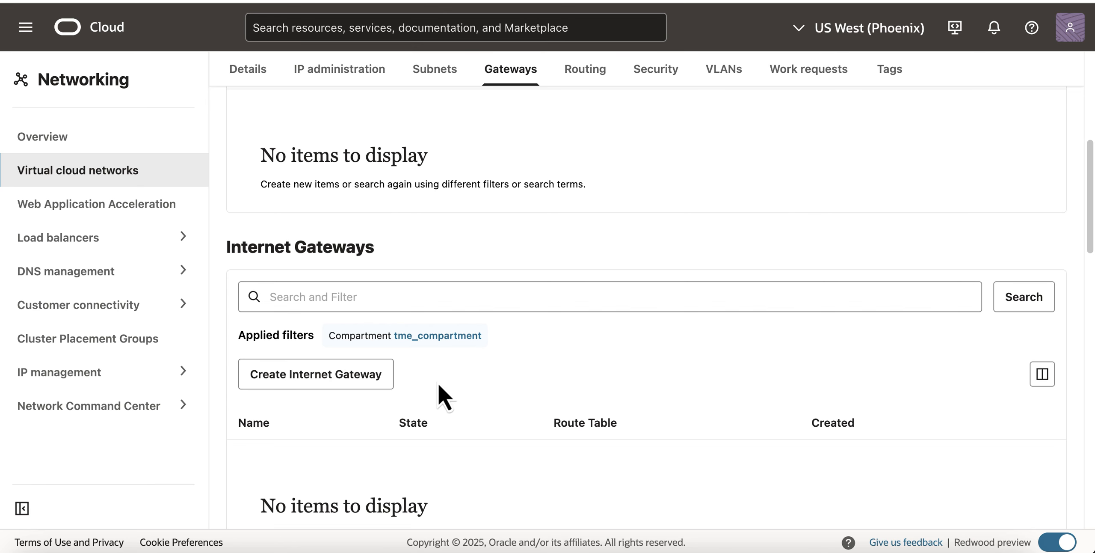
{"action": "left_click", "coordinate": [357, 391]}
{"action": "left_click", "coordinate": [158, 168]}
{"action": "type", "text": "demoIGW"}
{"action": "left_click", "coordinate": [917, 499]}
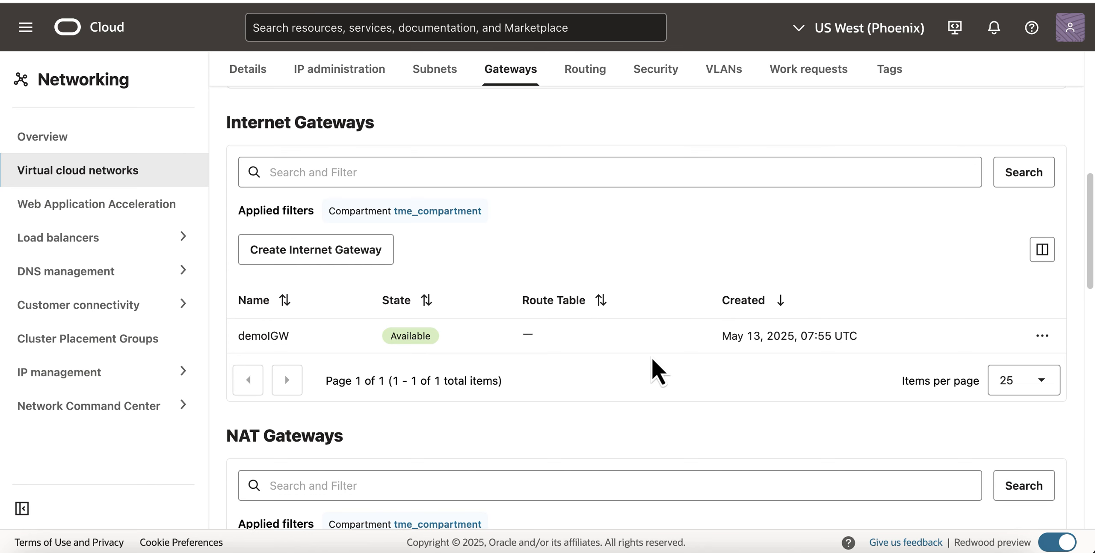
Create a route table named internetRT in demoVCN without any route rules
{"action": "left_click", "coordinate": [589, 188]}
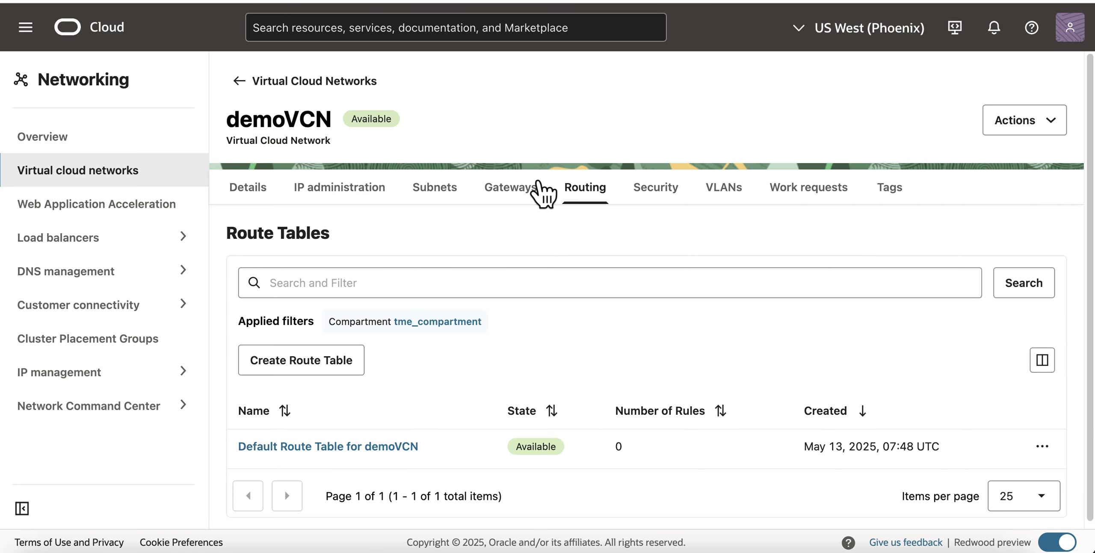
{"action": "left_click", "coordinate": [323, 371]}
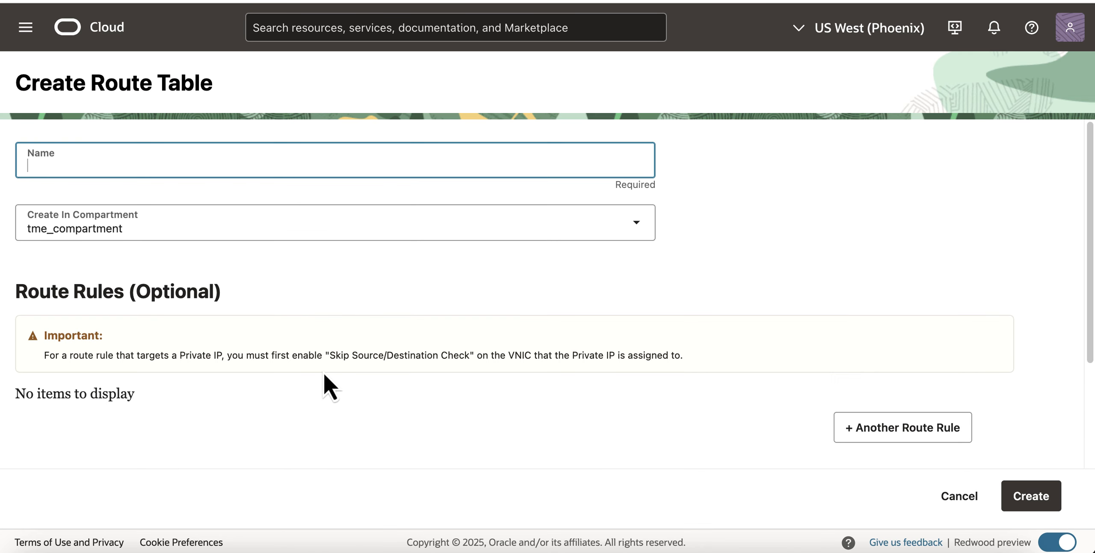
{"action": "type", "text": "internetRT"}
{"action": "scroll", "coordinate": [326, 355], "scroll_direction": "down", "scroll_amount": 3}
{"action": "left_click", "coordinate": [1035, 505]}
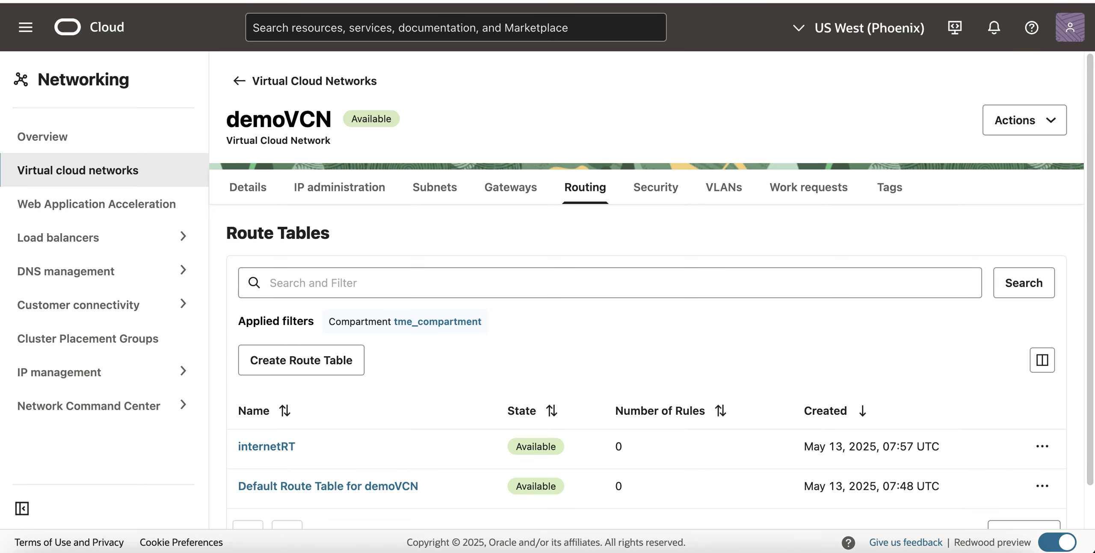
Add a route rule to internetRT sending destination 0.0.0.0/0 to the internet gateway demoIGW
{"action": "left_click", "coordinate": [269, 447]}
{"action": "left_click", "coordinate": [325, 183]}
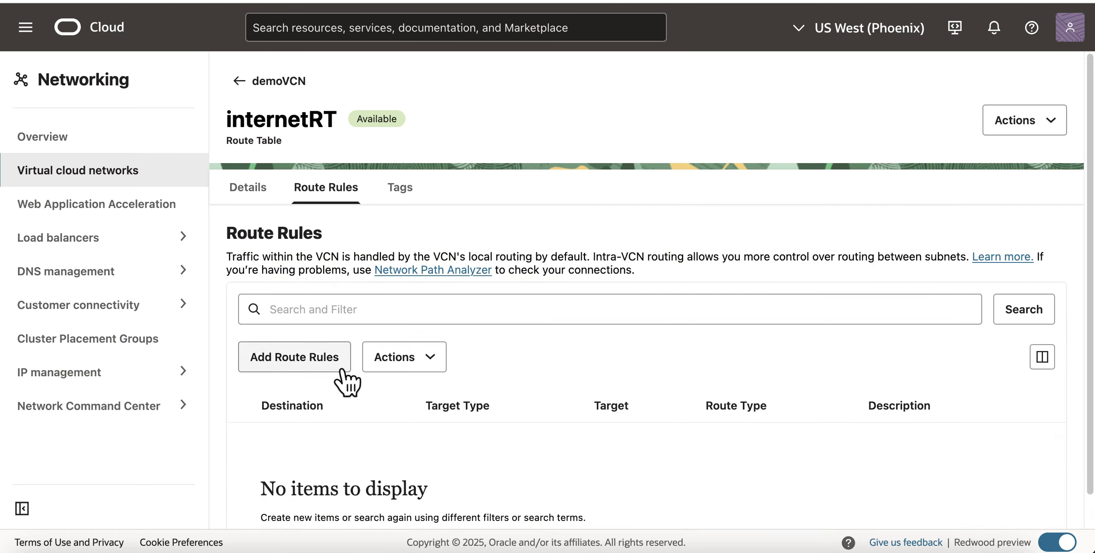
{"action": "left_click", "coordinate": [338, 422]}
{"action": "left_click", "coordinate": [345, 319]}
{"action": "type", "text": "0.0.0.0/0"}
{"action": "scroll", "coordinate": [345, 386], "scroll_direction": "down", "scroll_amount": 3}
{"action": "left_click", "coordinate": [823, 299]}
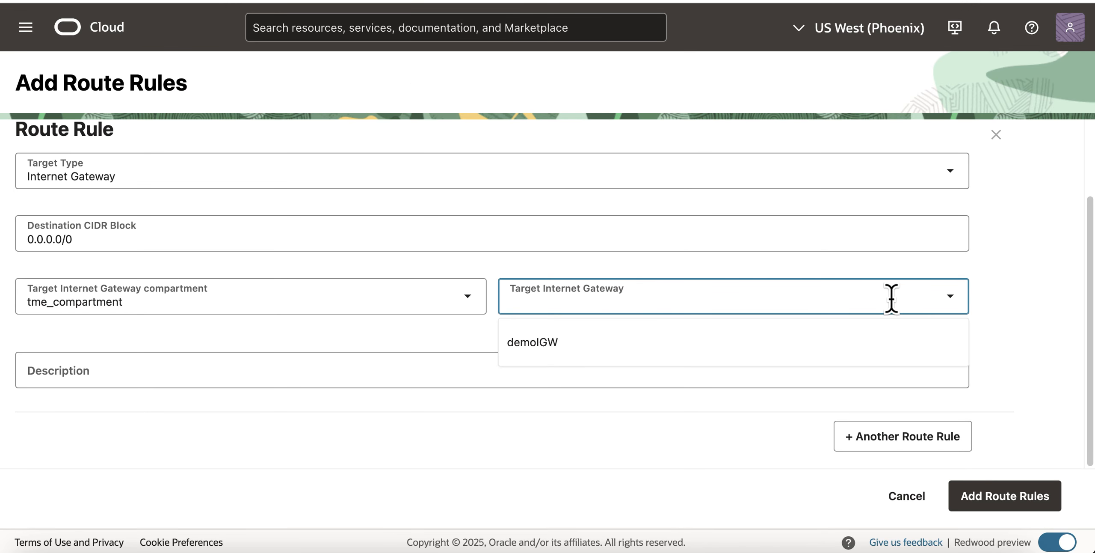
{"action": "left_click", "coordinate": [523, 342]}
{"action": "left_click", "coordinate": [1005, 495]}
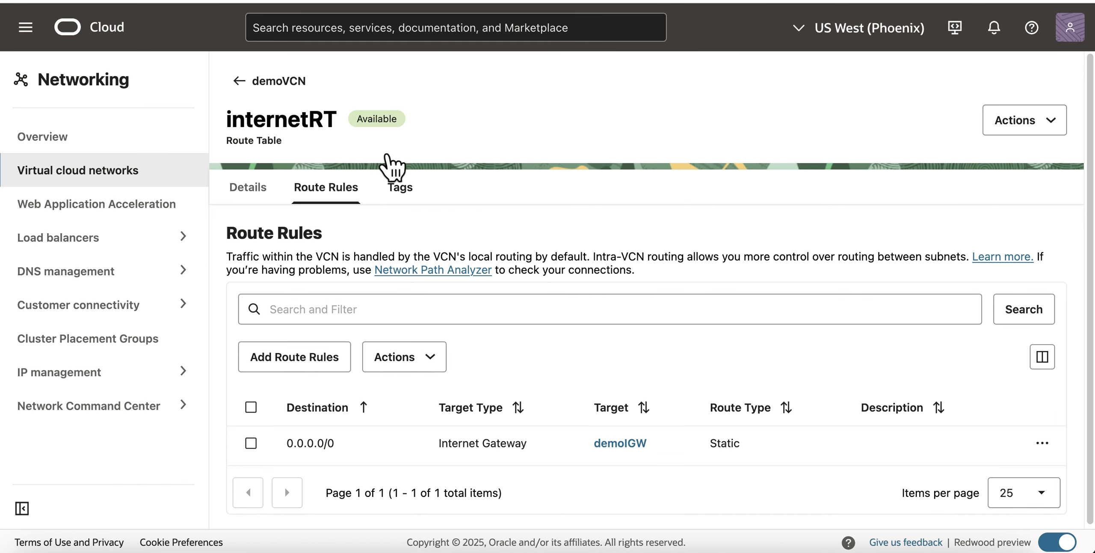
Edit mgmt-subnet in demoVCN to use the internetRT route table and save the change
{"action": "left_click", "coordinate": [237, 80]}
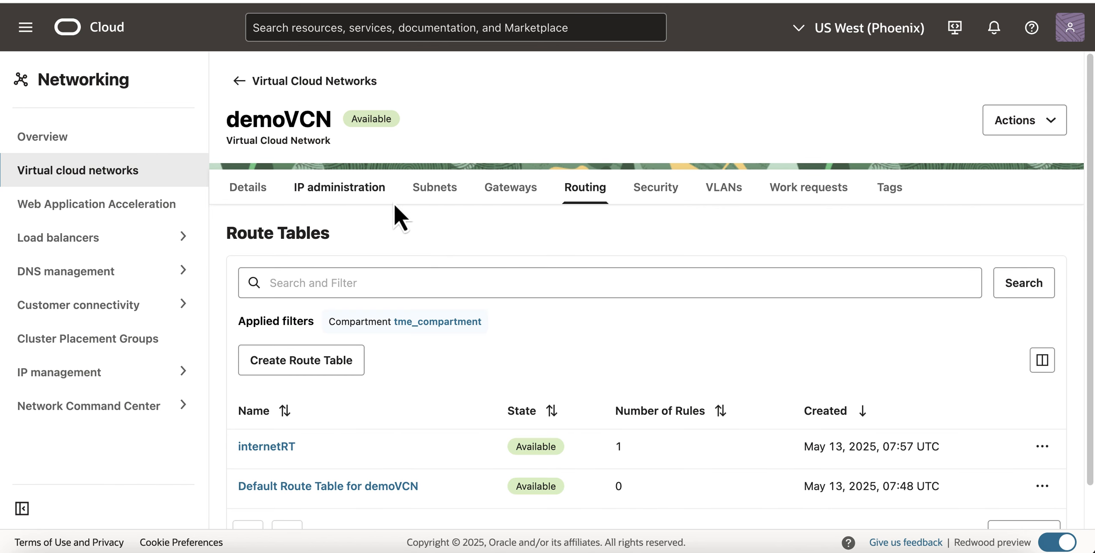
{"action": "left_click", "coordinate": [441, 191]}
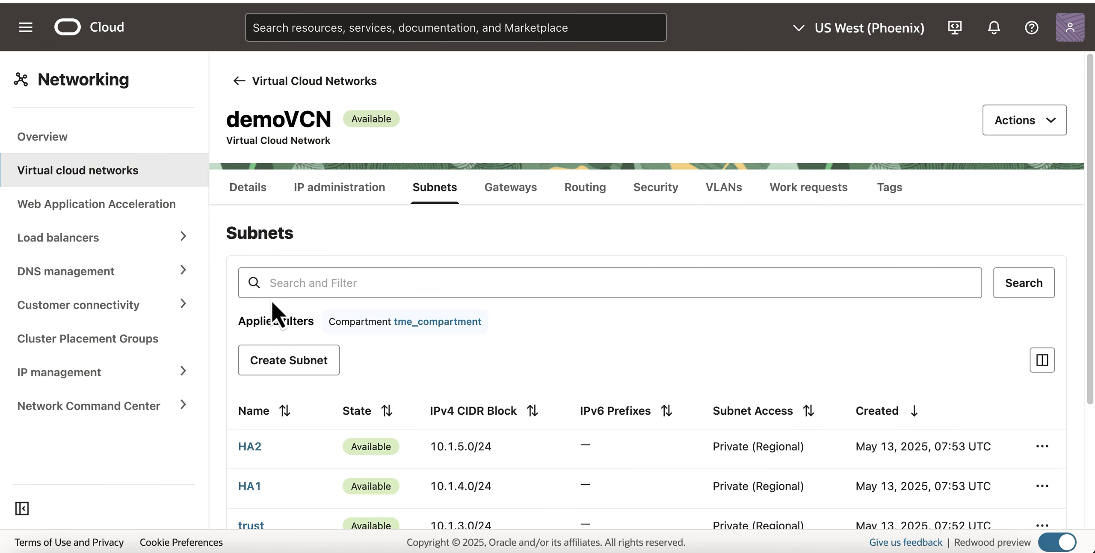
{"action": "scroll", "coordinate": [408, 291], "scroll_direction": "down", "scroll_amount": 3}
{"action": "scroll", "coordinate": [414, 363], "scroll_direction": "down", "scroll_amount": 1}
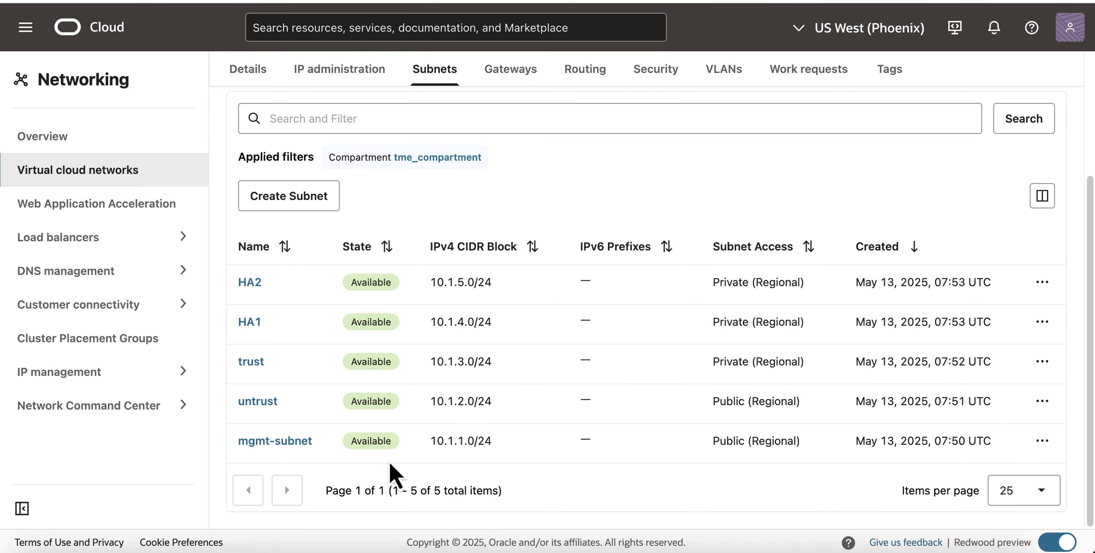
{"action": "left_click", "coordinate": [273, 447]}
{"action": "left_click", "coordinate": [1052, 121]}
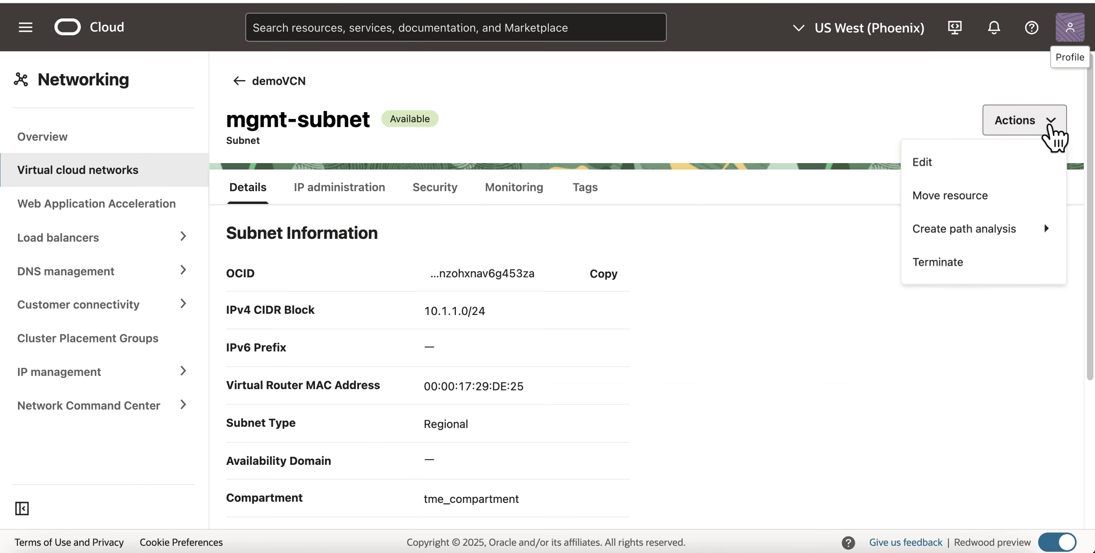
{"action": "left_click", "coordinate": [946, 161]}
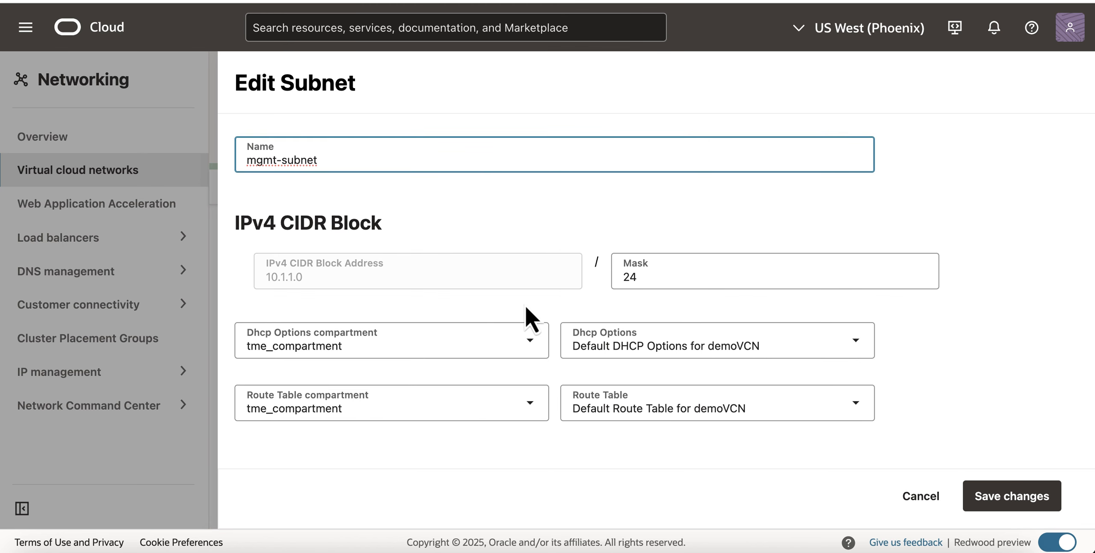
{"action": "left_click", "coordinate": [808, 398]}
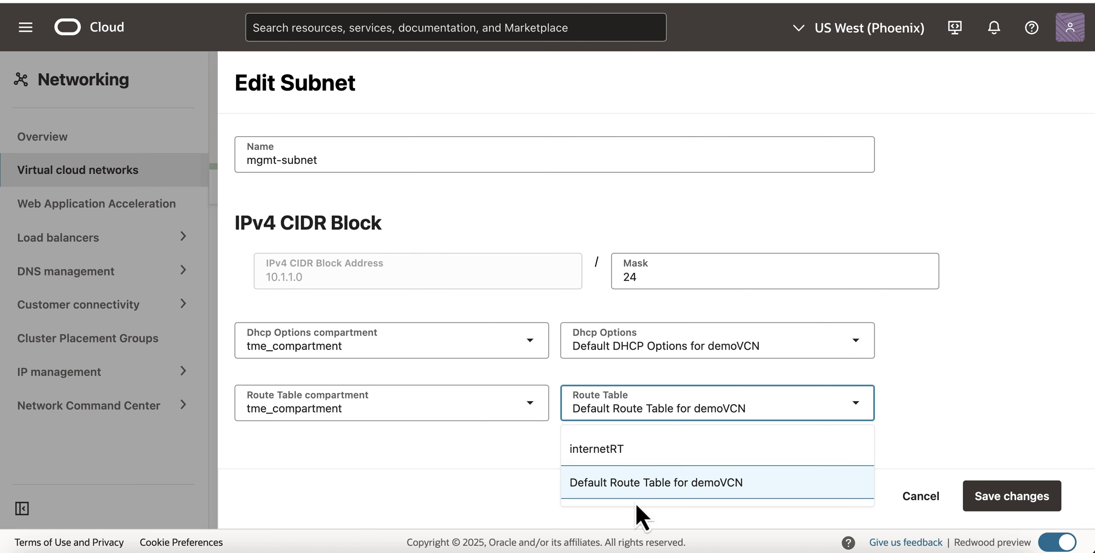
{"action": "left_click", "coordinate": [608, 445]}
{"action": "left_click", "coordinate": [1034, 498]}
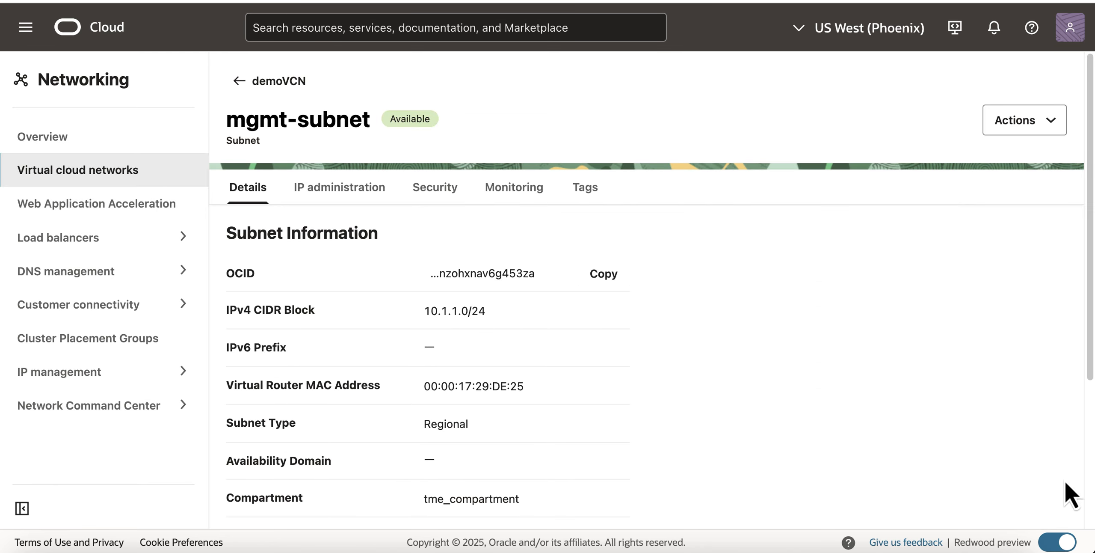
Assign the internetRT route table to the untrust subnet and save the change
{"action": "left_click", "coordinate": [256, 81]}
{"action": "scroll", "coordinate": [500, 437], "scroll_direction": "down", "scroll_amount": 4}
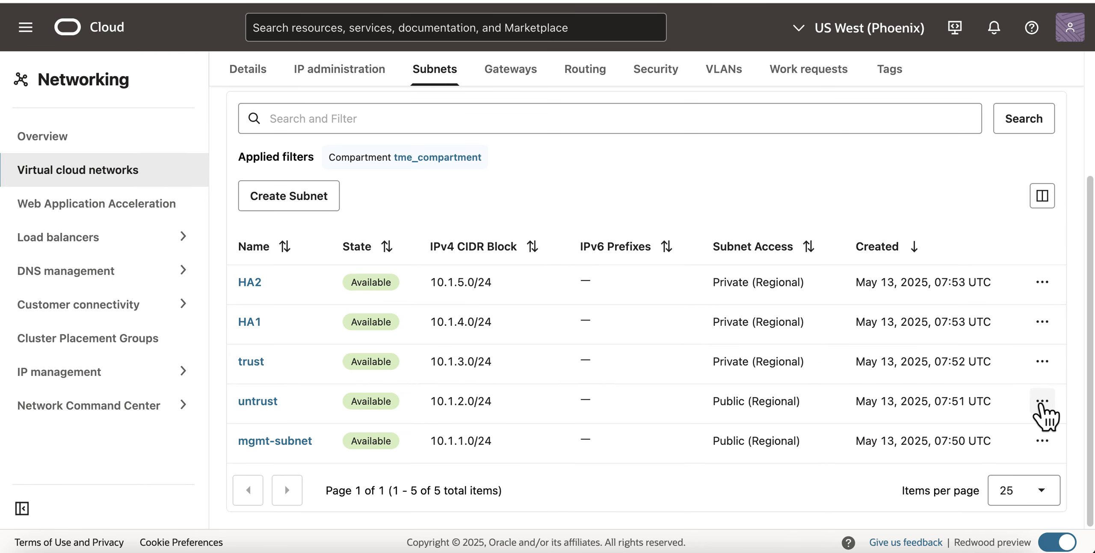
{"action": "left_click", "coordinate": [1043, 401]}
{"action": "left_click", "coordinate": [920, 231]}
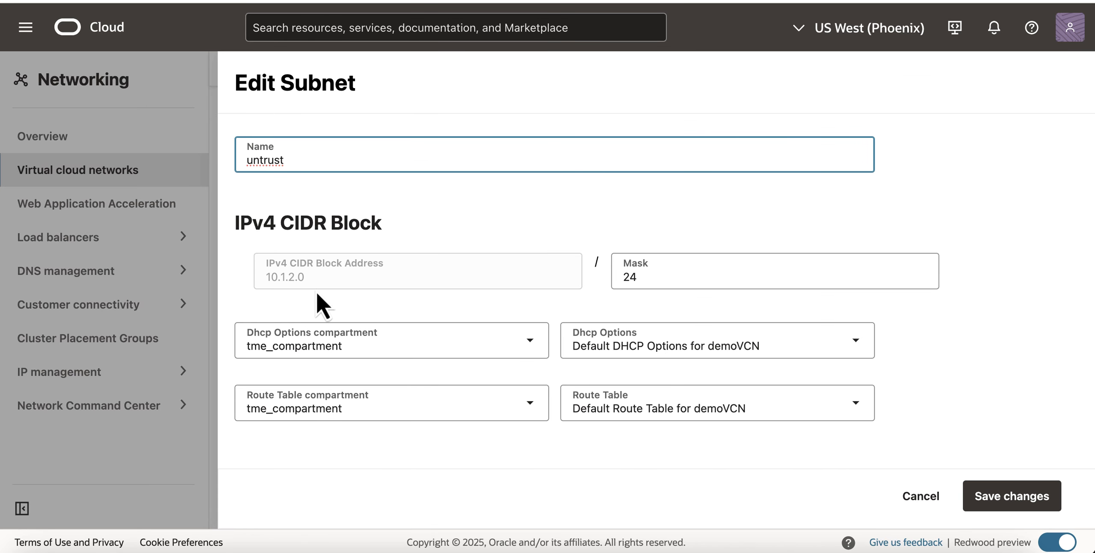
{"action": "left_click", "coordinate": [777, 402]}
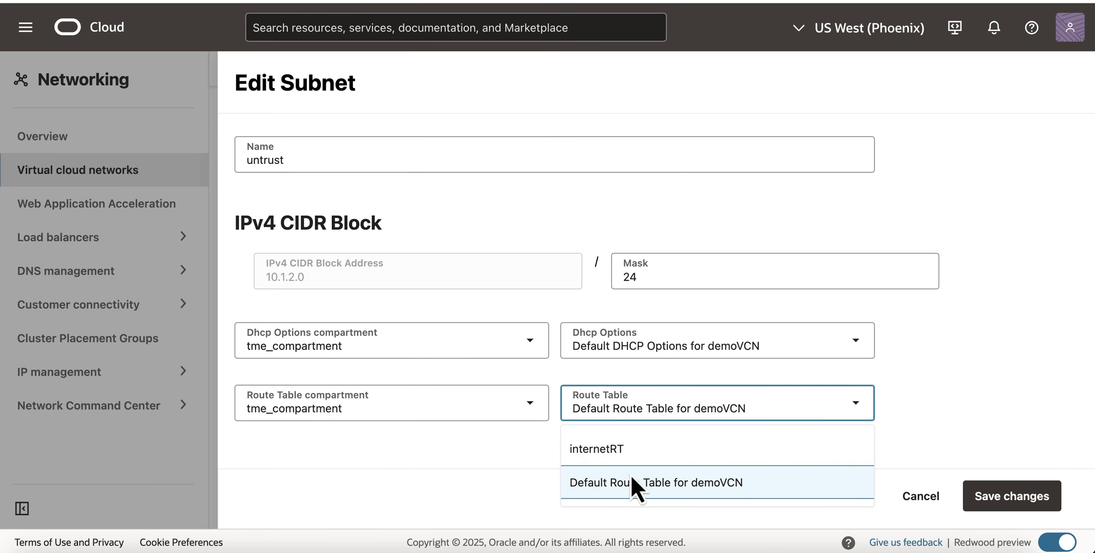
{"action": "left_click", "coordinate": [610, 449]}
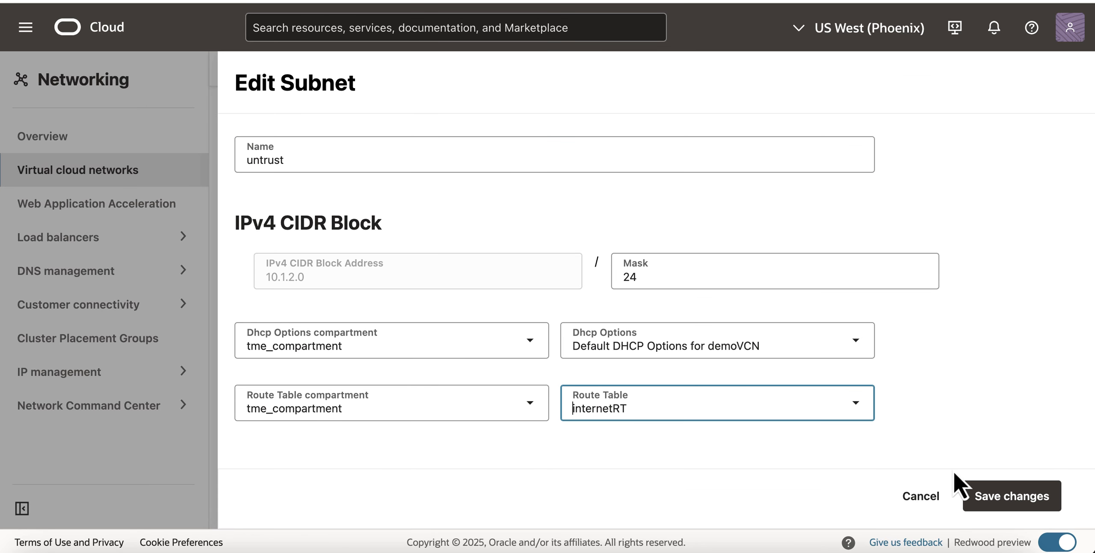
{"action": "left_click", "coordinate": [1031, 502]}
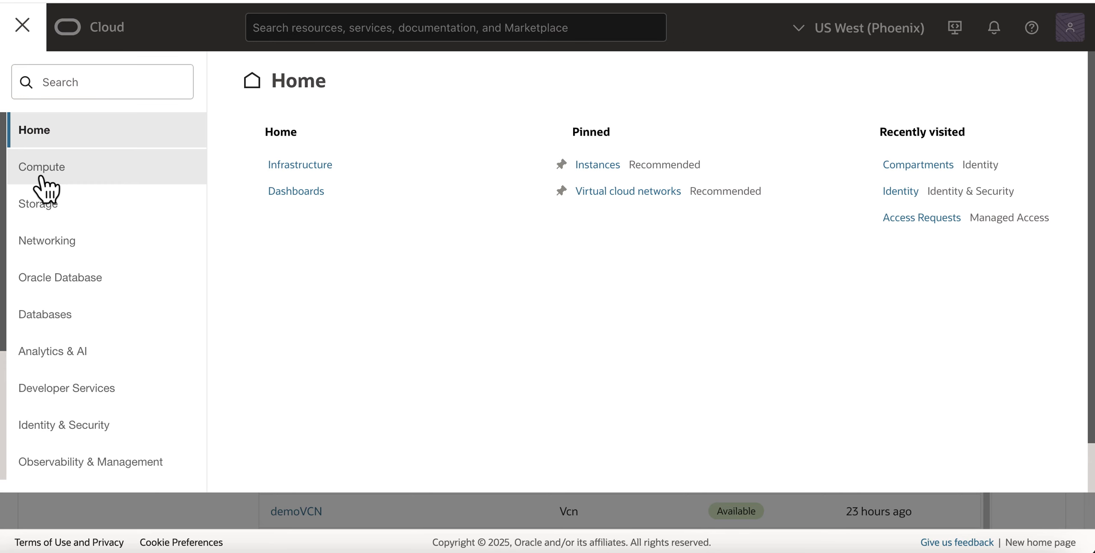
Start creating a compute instance and name it PAVM-1
{"action": "left_click", "coordinate": [42, 178]}
{"action": "left_click", "coordinate": [318, 205]}
{"action": "left_click", "coordinate": [143, 248]}
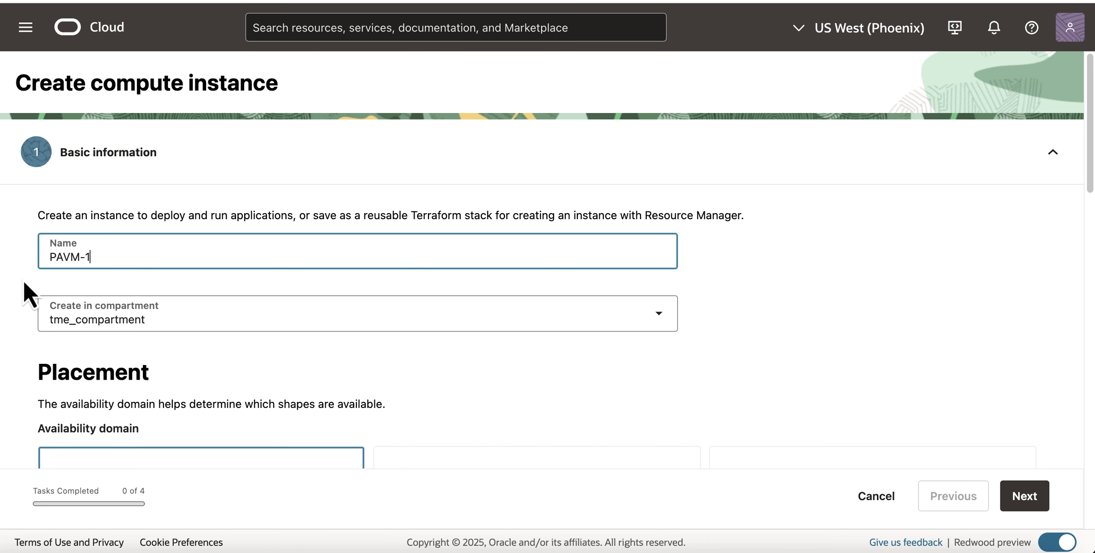
Open the instance's image selection and choose Marketplace as the image source
{"action": "scroll", "coordinate": [54, 380], "scroll_direction": "down", "scroll_amount": 5}
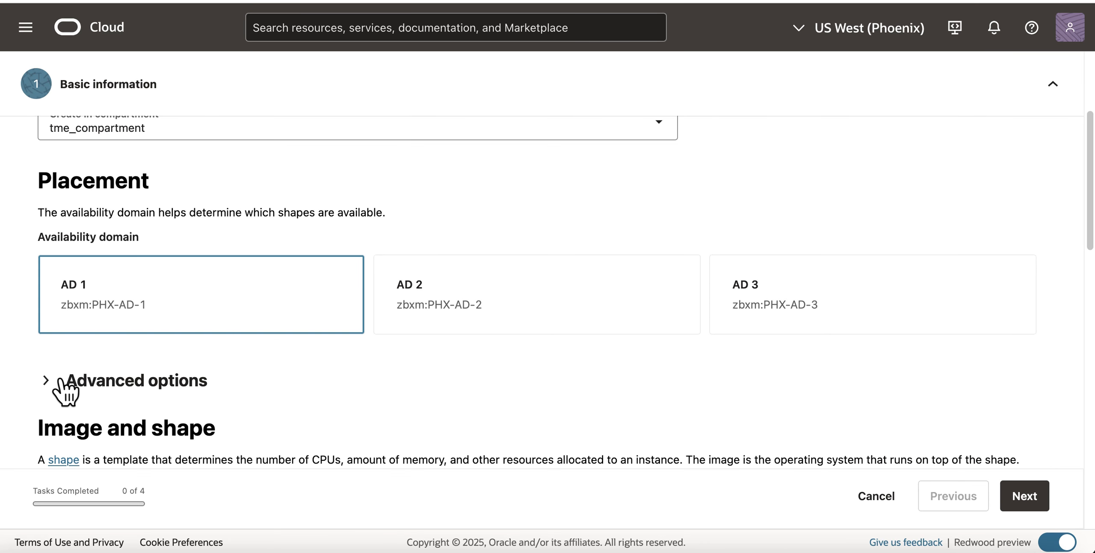
{"action": "scroll", "coordinate": [59, 378], "scroll_direction": "down", "scroll_amount": 5}
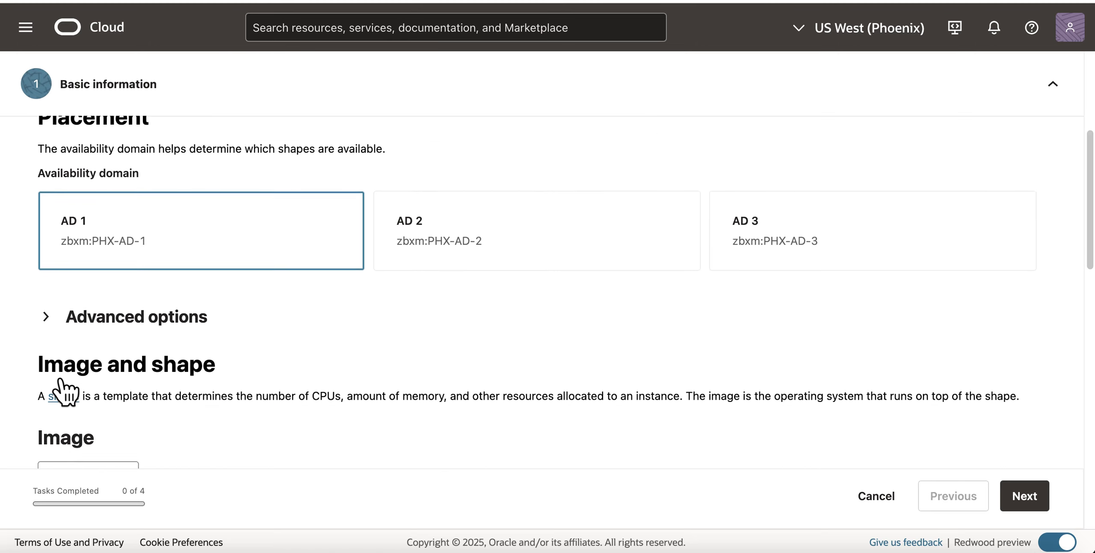
{"action": "left_click", "coordinate": [97, 317]}
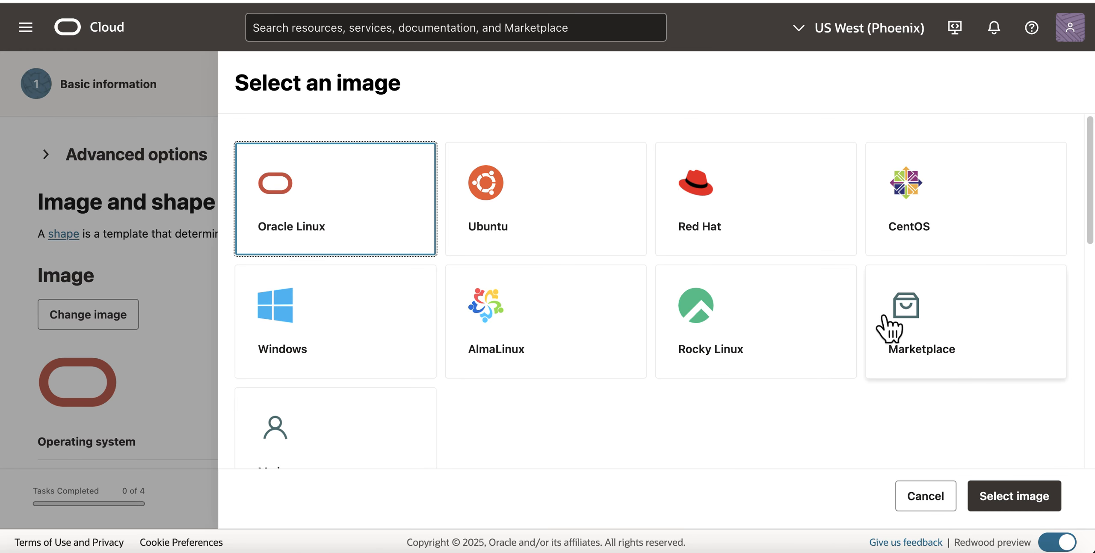
{"action": "left_click", "coordinate": [889, 329]}
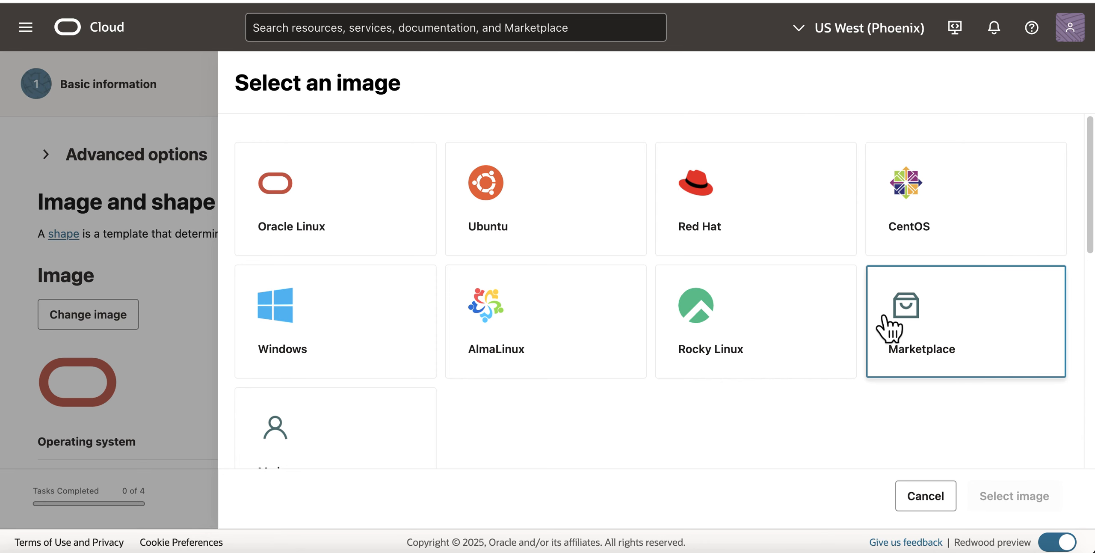
Search the Marketplace partner images for "palo alto"
{"action": "scroll", "coordinate": [748, 424], "scroll_direction": "down", "scroll_amount": 3}
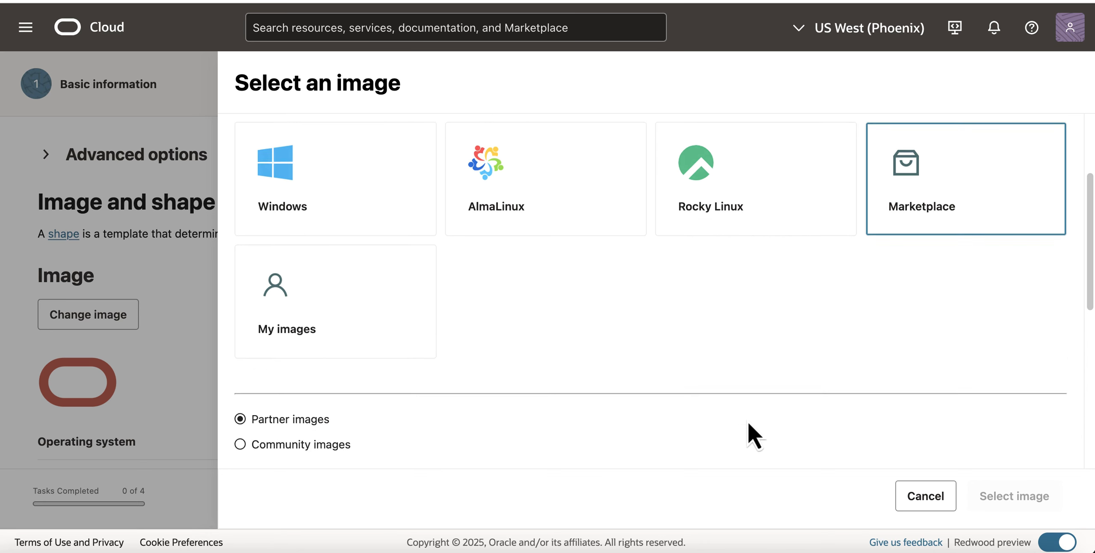
{"action": "scroll", "coordinate": [749, 423], "scroll_direction": "down", "scroll_amount": 8}
{"action": "scroll", "coordinate": [632, 308], "scroll_direction": "up", "scroll_amount": 3}
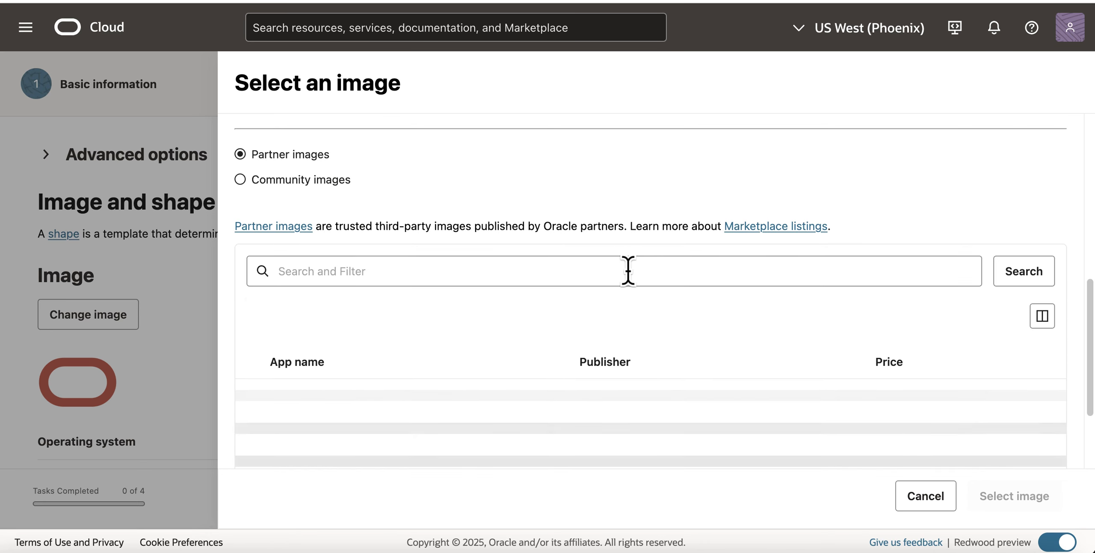
{"action": "left_click", "coordinate": [628, 271]}
{"action": "type", "text": "palo a"}
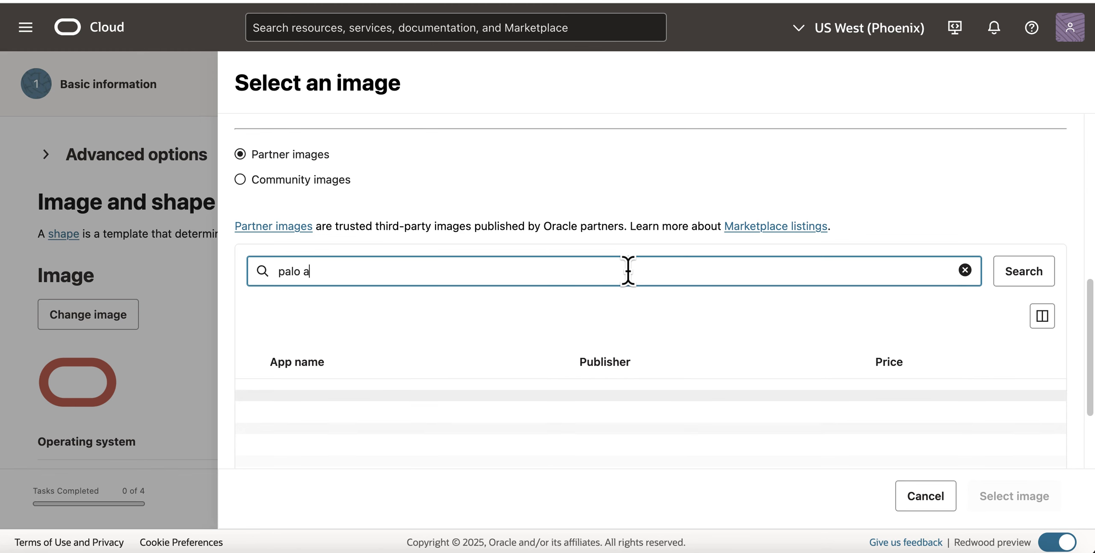
{"action": "type", "text": "lto"}
{"action": "key", "text": "Return"}
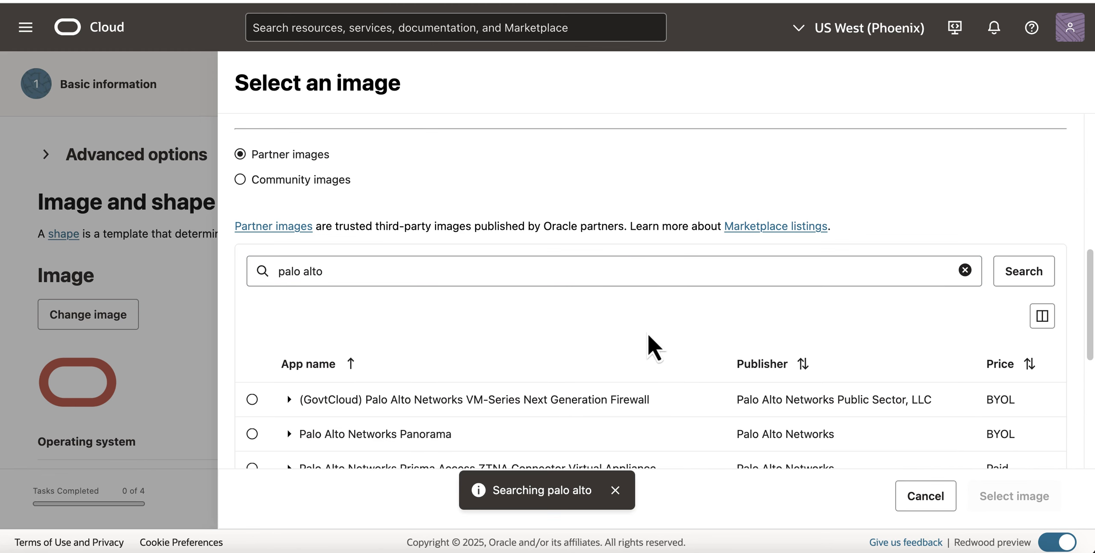
Select the Palo Alto Networks VM-Series Bundle3 - 4 OCPUs image with build 11.1.6-h7 and accept its terms of use
{"action": "scroll", "coordinate": [641, 372], "scroll_direction": "down", "scroll_amount": 7}
{"action": "left_click", "coordinate": [402, 392]}
{"action": "scroll", "coordinate": [403, 400], "scroll_direction": "down", "scroll_amount": 5}
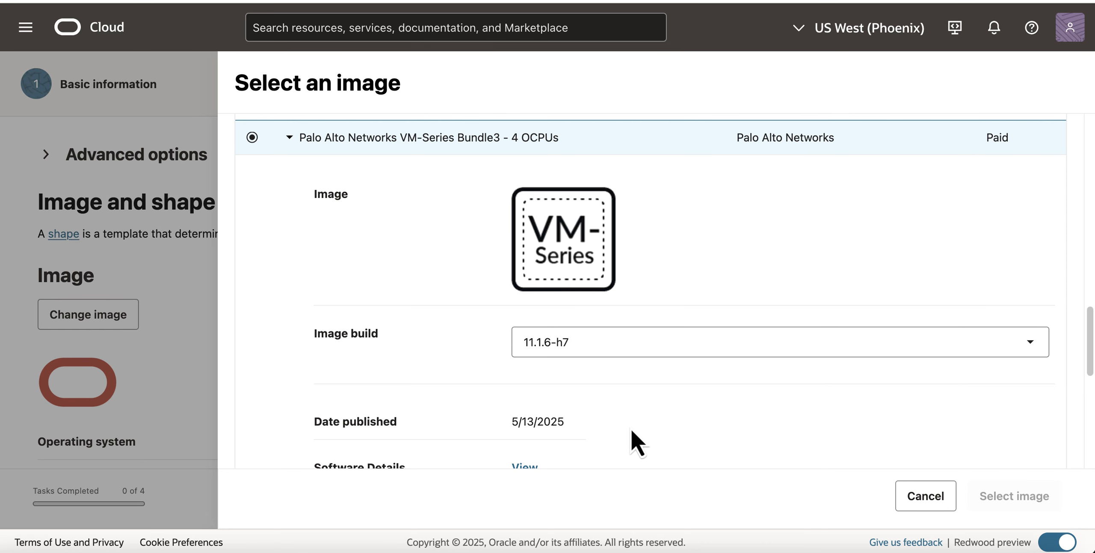
{"action": "scroll", "coordinate": [631, 429], "scroll_direction": "down", "scroll_amount": 3}
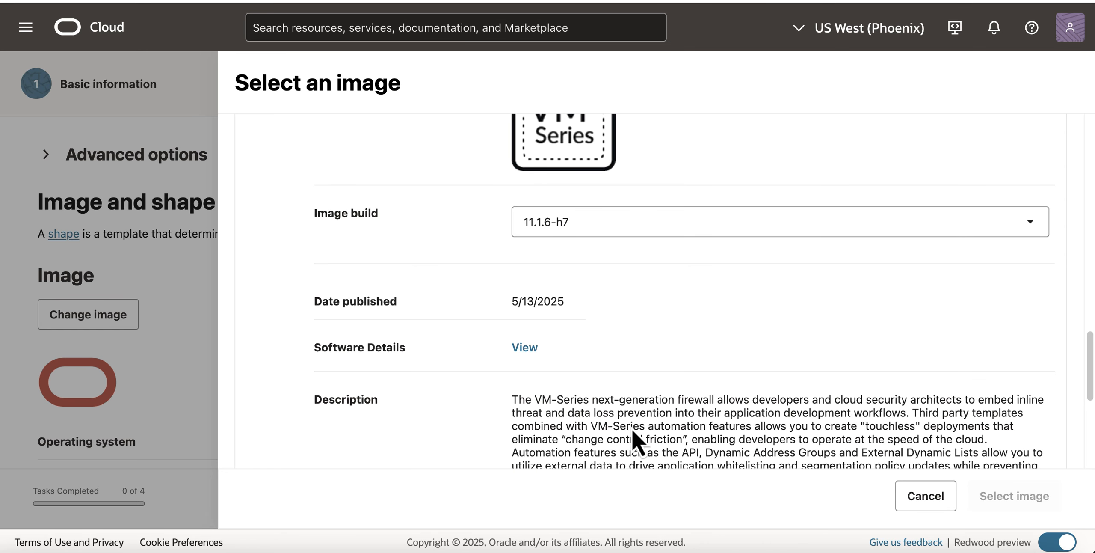
{"action": "left_click", "coordinate": [1035, 501]}
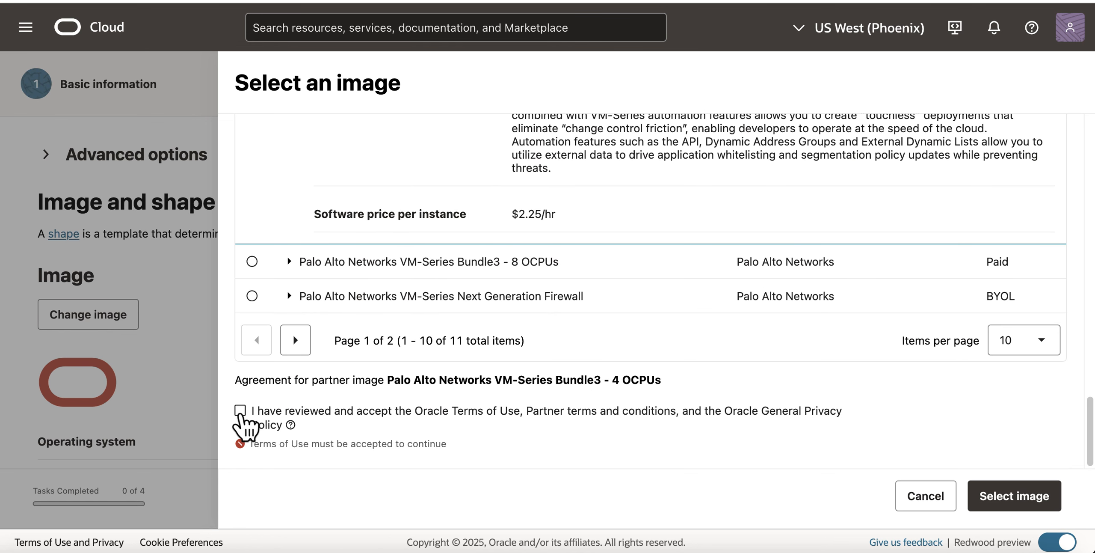
{"action": "left_click", "coordinate": [240, 411]}
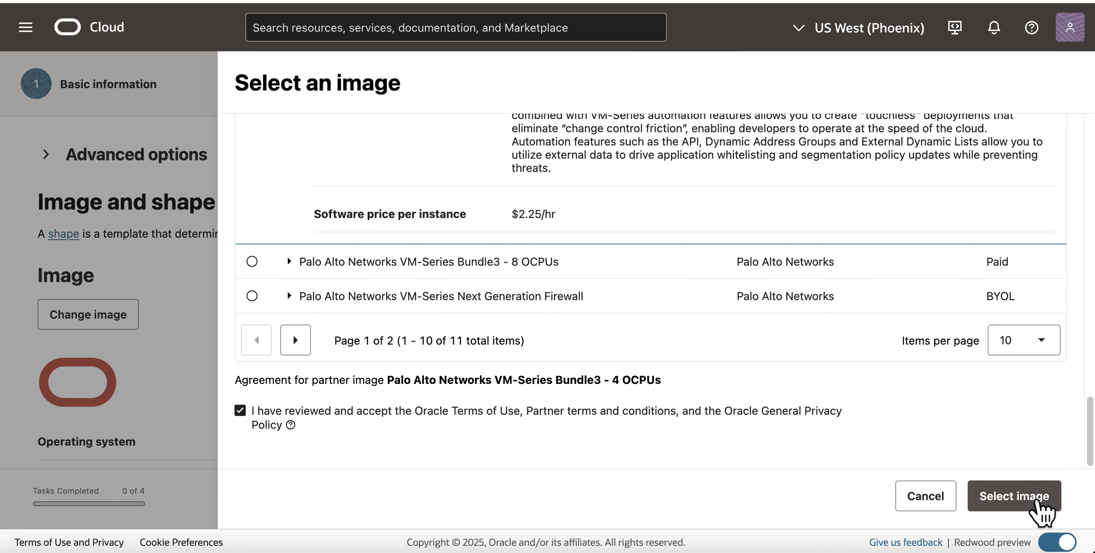
{"action": "left_click", "coordinate": [1038, 500]}
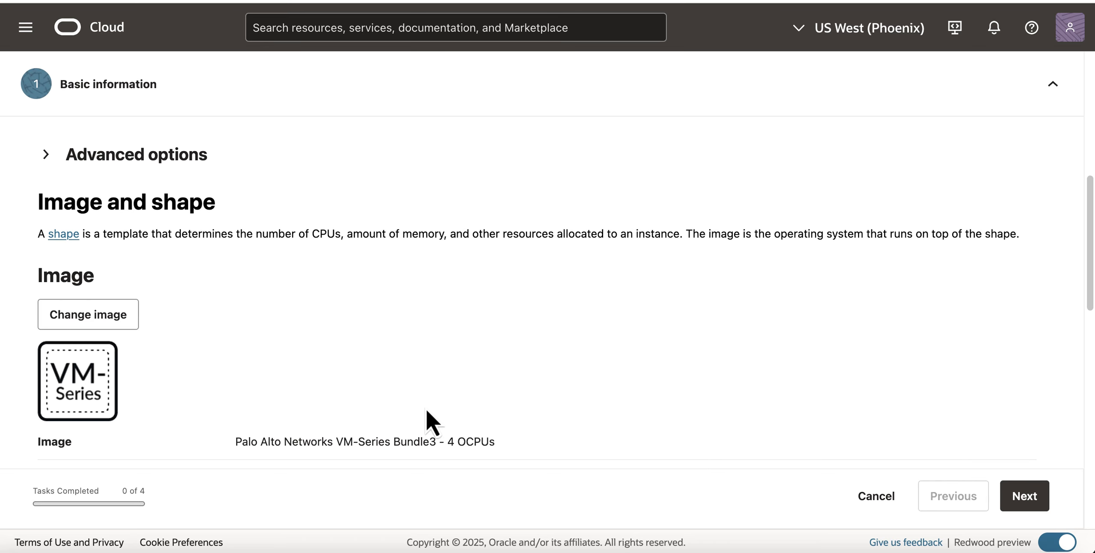
Open the instance's shape selection and expand the details of the Intel VM.Optimized3.Flex shape
{"action": "scroll", "coordinate": [426, 407], "scroll_direction": "down", "scroll_amount": 3}
{"action": "scroll", "coordinate": [426, 407], "scroll_direction": "down", "scroll_amount": 2}
{"action": "left_click", "coordinate": [88, 454]}
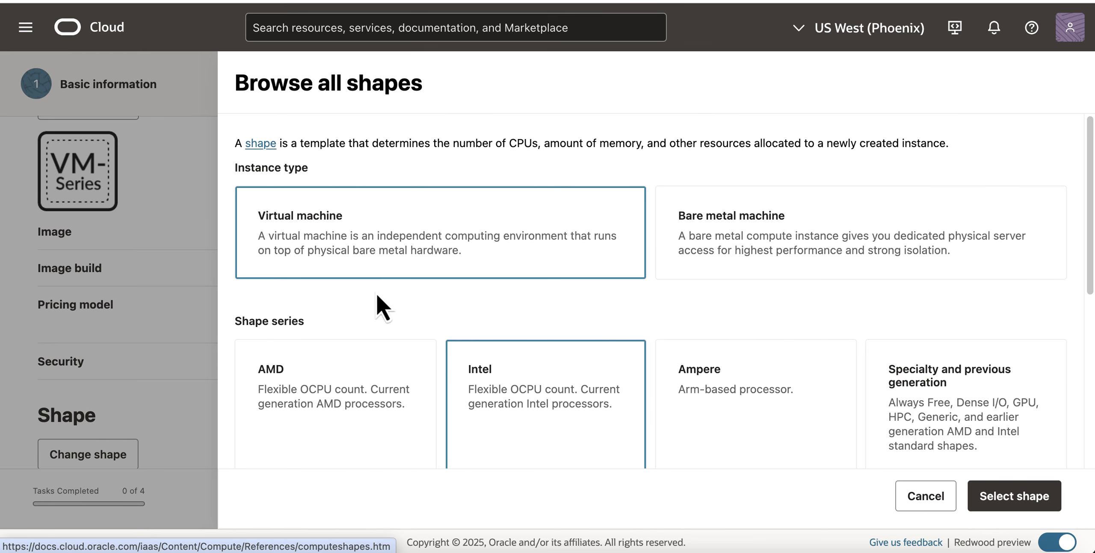
{"action": "scroll", "coordinate": [377, 295], "scroll_direction": "down", "scroll_amount": 5}
{"action": "scroll", "coordinate": [377, 295], "scroll_direction": "down", "scroll_amount": 3}
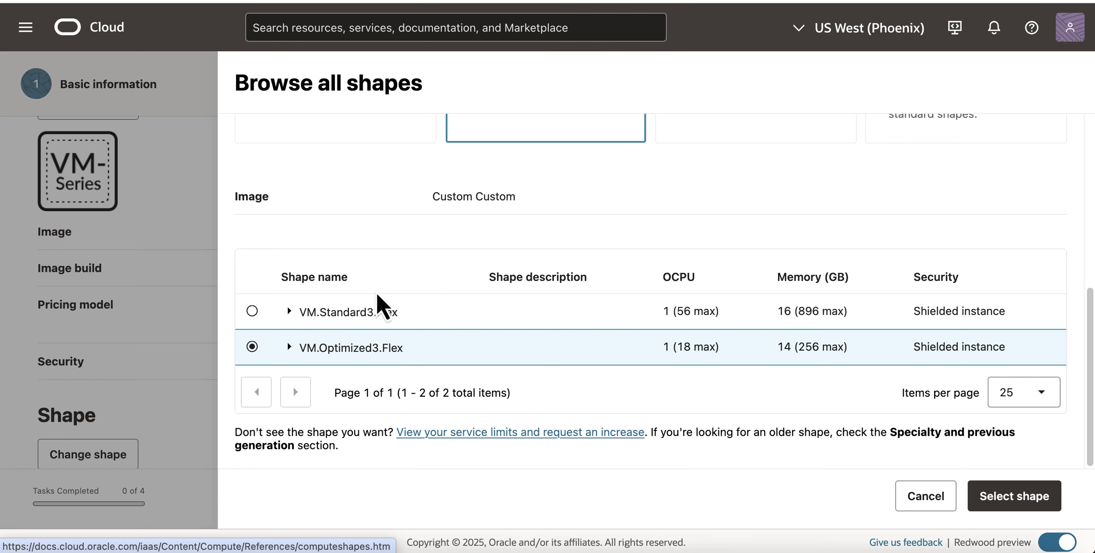
{"action": "left_click", "coordinate": [289, 347]}
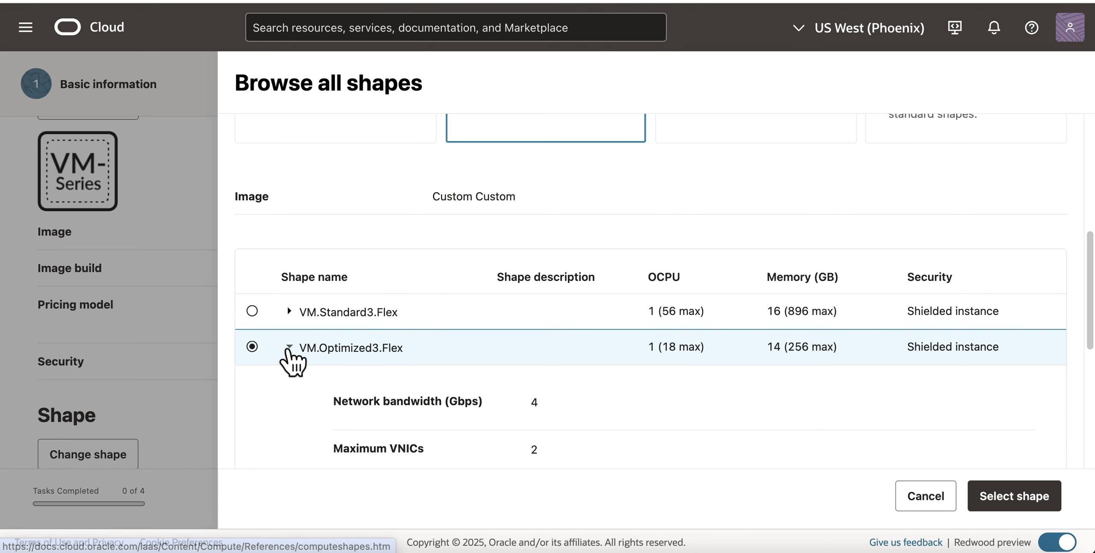
Customize the VM.Optimized3.Flex shape to 4 OCPUs and 20 GB of memory, and apply it to the instance
{"action": "scroll", "coordinate": [719, 378], "scroll_direction": "down", "scroll_amount": 5}
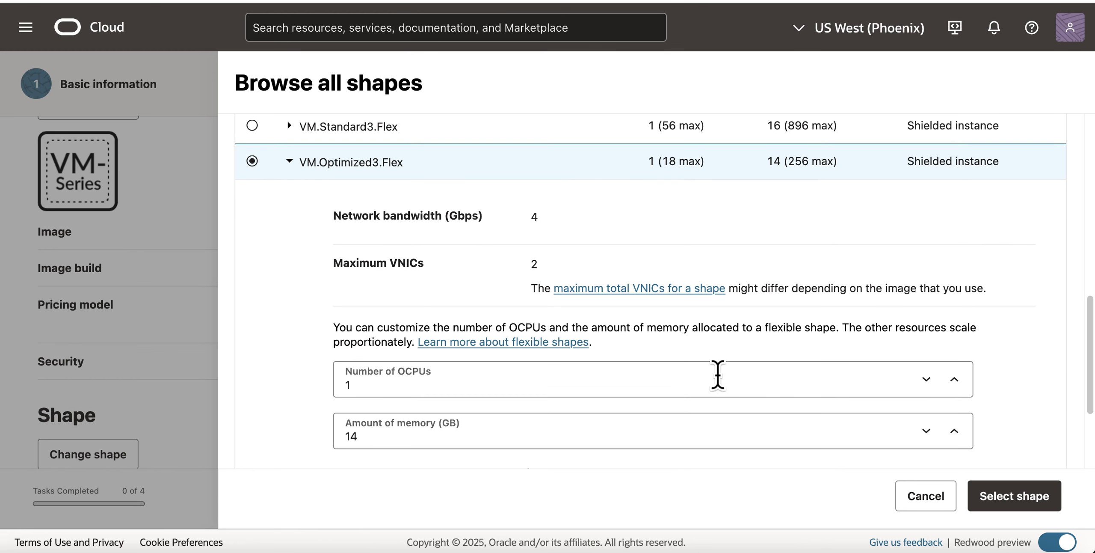
{"action": "left_click", "coordinate": [953, 382]}
{"action": "left_click", "coordinate": [953, 382]}
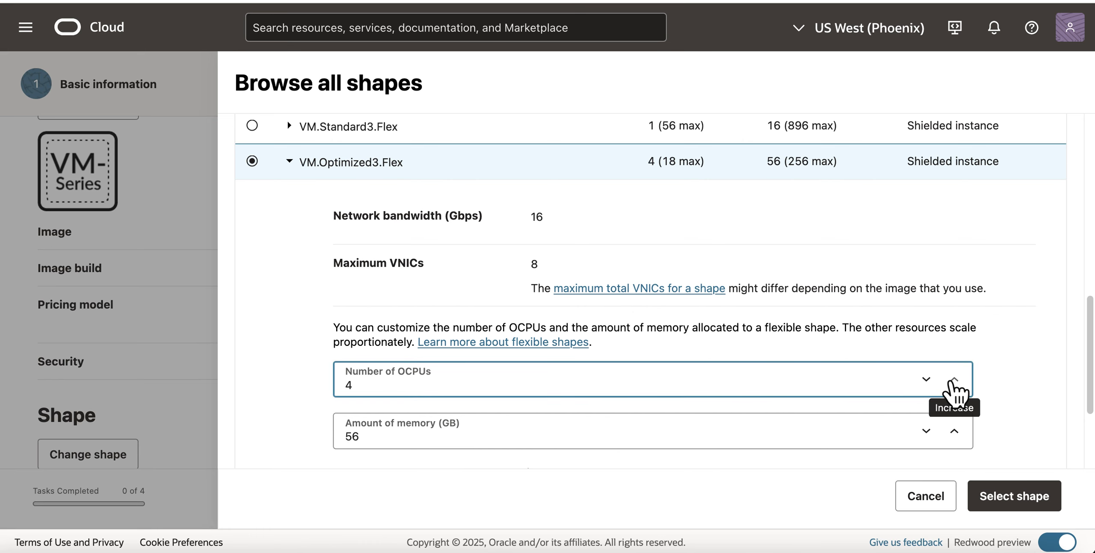
{"action": "double_click", "coordinate": [343, 434]}
{"action": "type", "text": "20"}
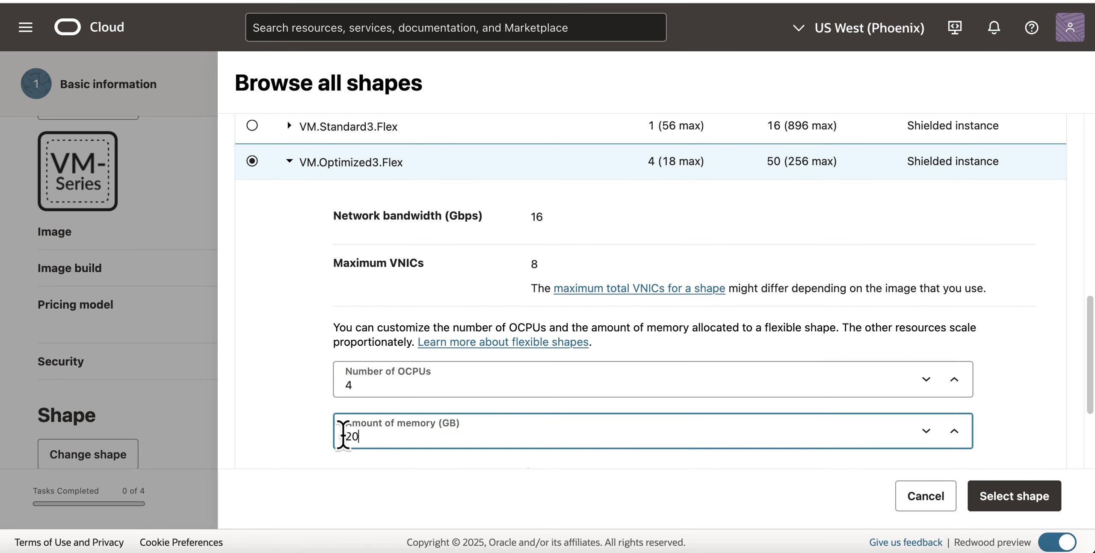
{"action": "left_click", "coordinate": [548, 470]}
{"action": "left_click", "coordinate": [1050, 499]}
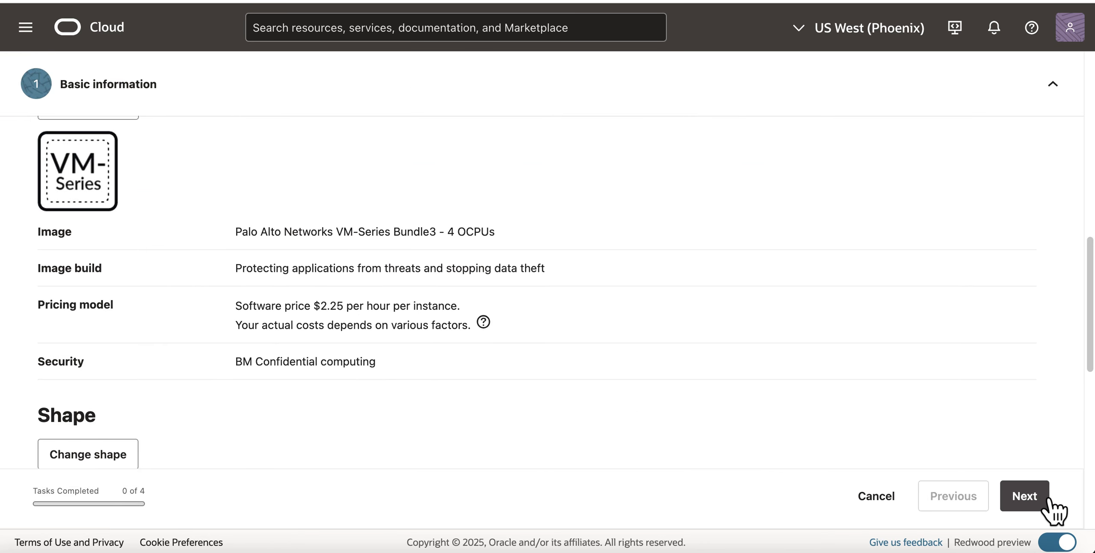
Proceed through the basic information and security stages to the networking settings, leaving the security options at their defaults
{"action": "scroll", "coordinate": [545, 419], "scroll_direction": "down", "scroll_amount": 6}
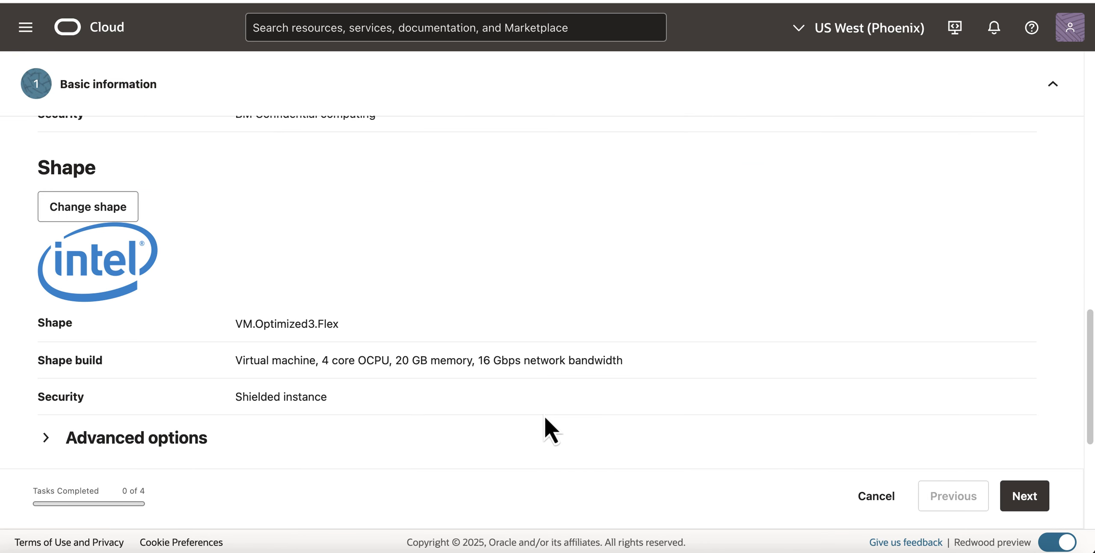
{"action": "scroll", "coordinate": [544, 421], "scroll_direction": "down", "scroll_amount": 5}
{"action": "left_click", "coordinate": [1025, 495]}
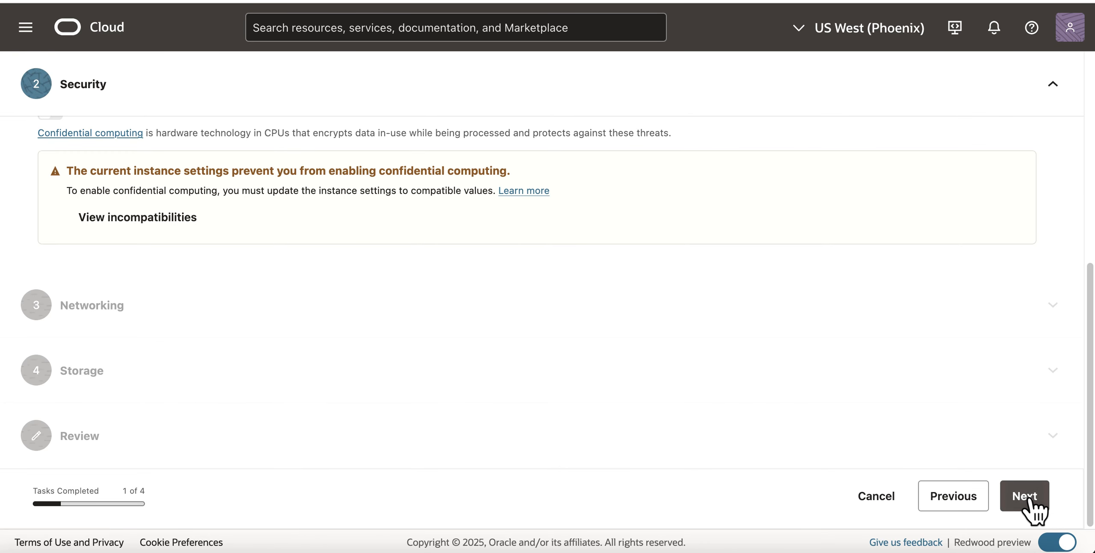
{"action": "left_click", "coordinate": [1027, 496]}
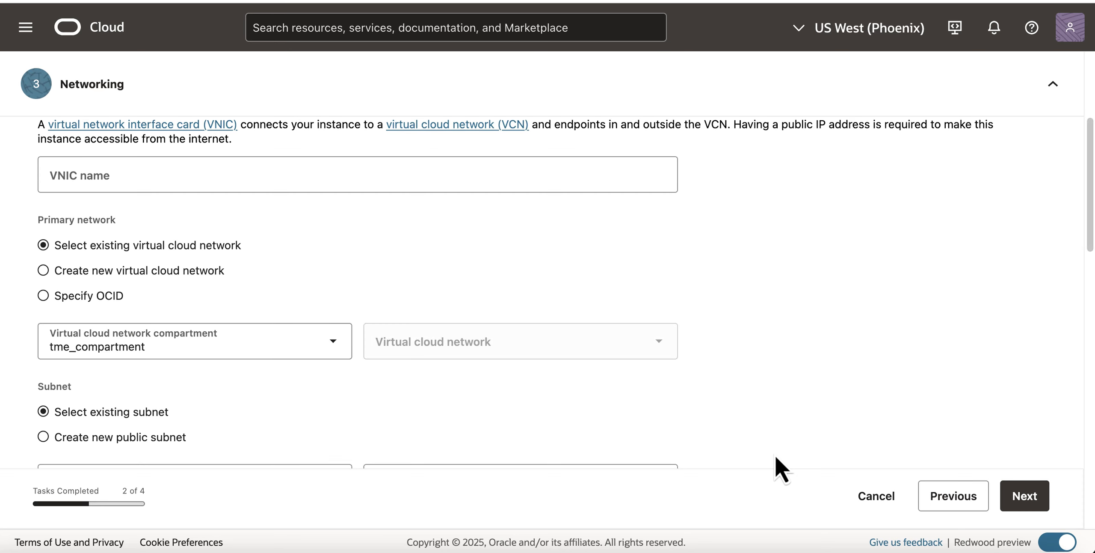
Attach the primary VNIC to the existing demoVCN network and its mgmt-subnet (regional) subnet
{"action": "left_click", "coordinate": [627, 355]}
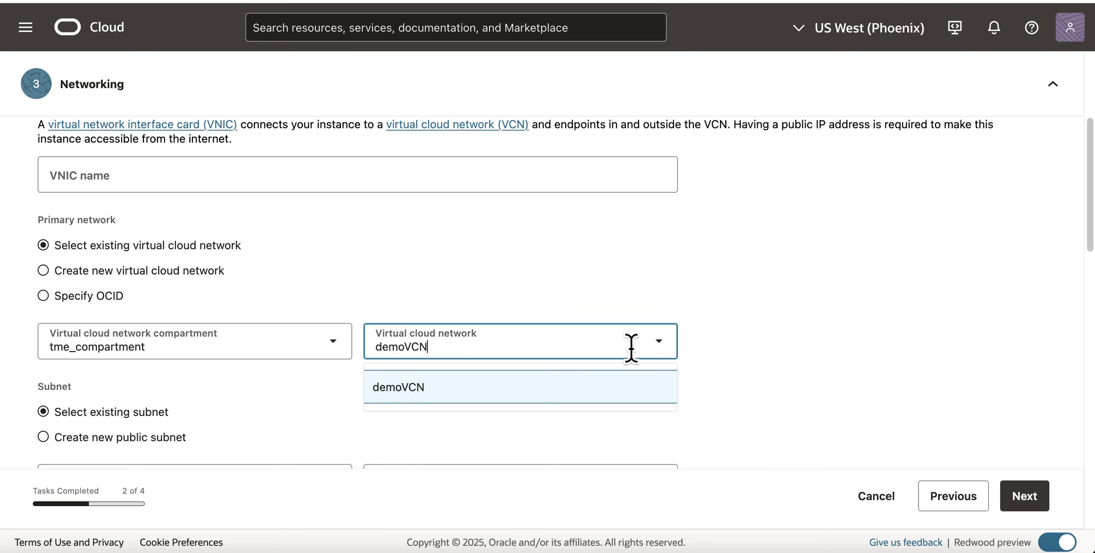
{"action": "left_click", "coordinate": [548, 390]}
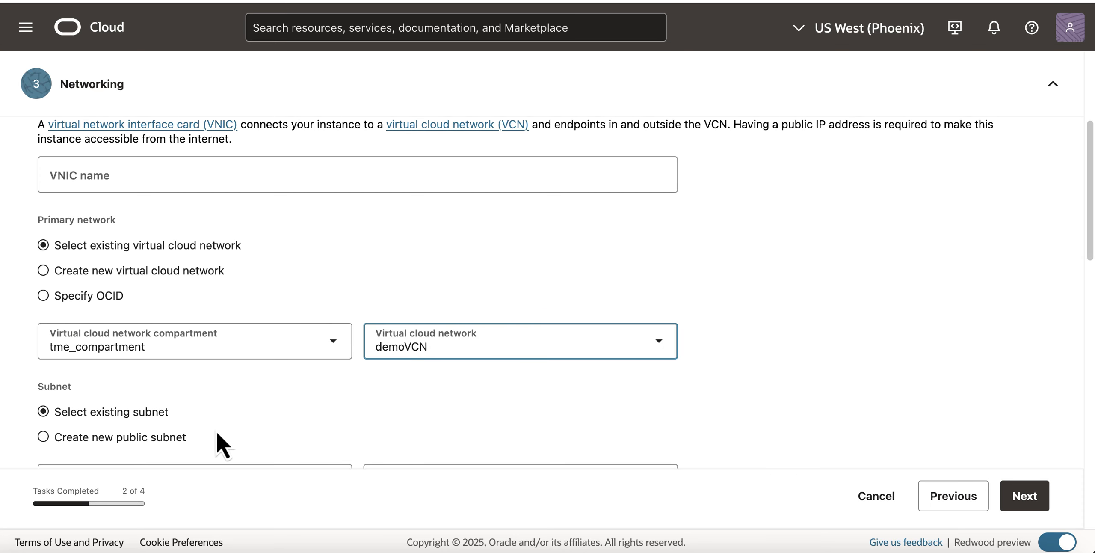
{"action": "scroll", "coordinate": [284, 433], "scroll_direction": "down", "scroll_amount": 3}
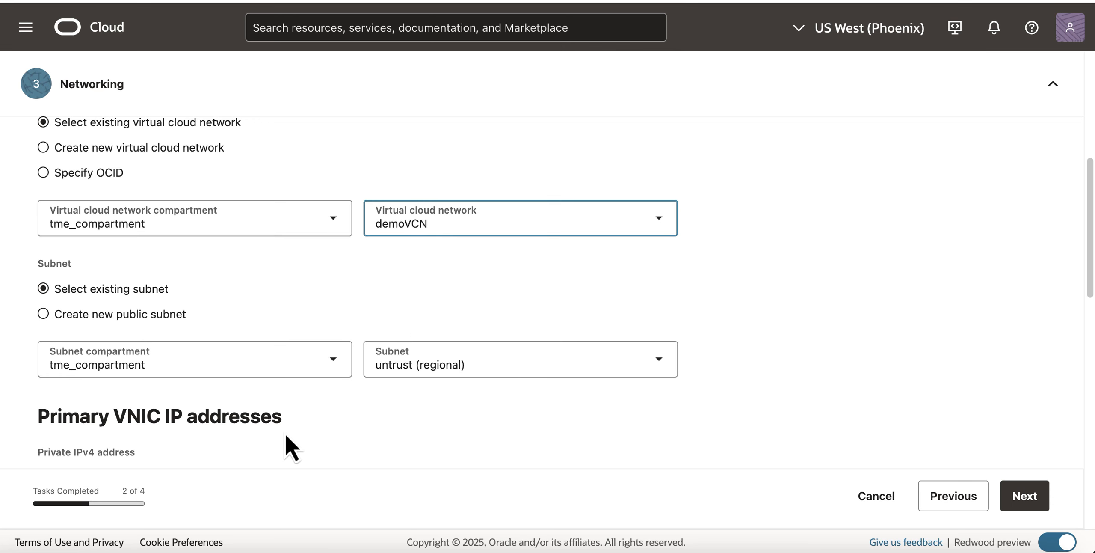
{"action": "left_click", "coordinate": [430, 365]}
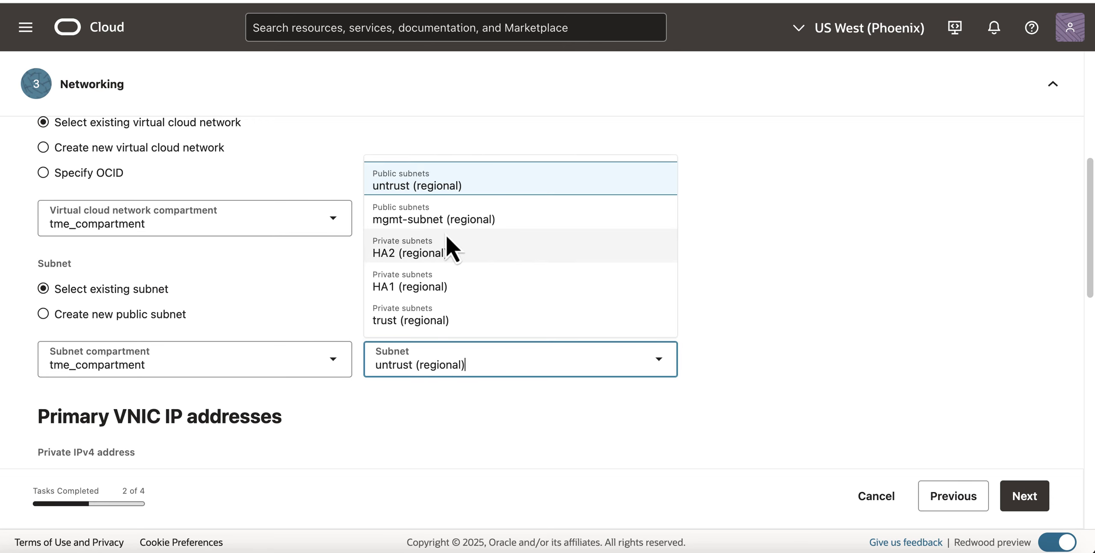
{"action": "left_click", "coordinate": [448, 217]}
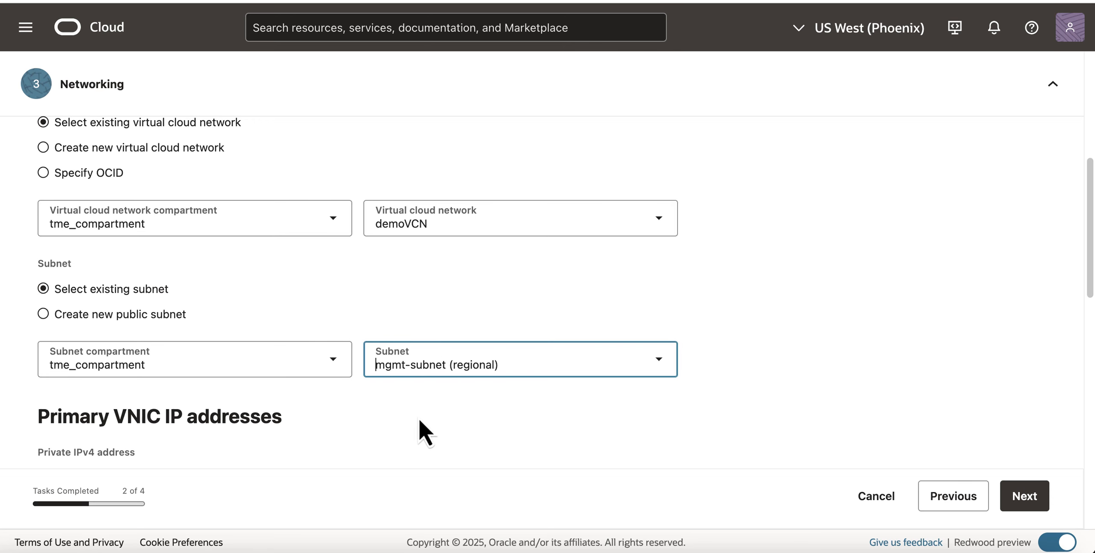
Download the private key of the generated SSH key pair and continue to the storage settings
{"action": "scroll", "coordinate": [417, 417], "scroll_direction": "down", "scroll_amount": 5}
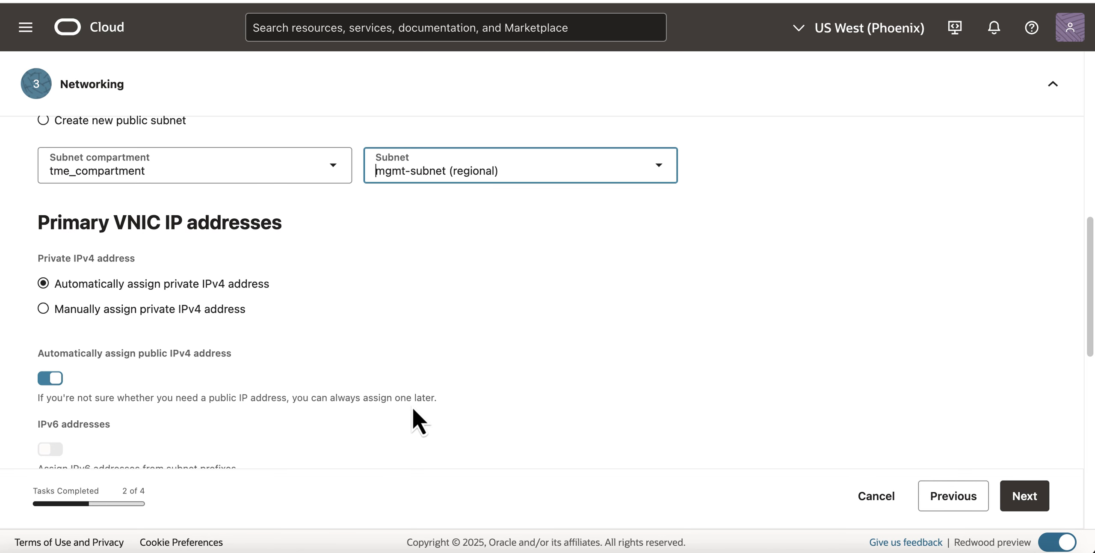
{"action": "scroll", "coordinate": [413, 409], "scroll_direction": "down", "scroll_amount": 6}
{"action": "scroll", "coordinate": [413, 409], "scroll_direction": "down", "scroll_amount": 2}
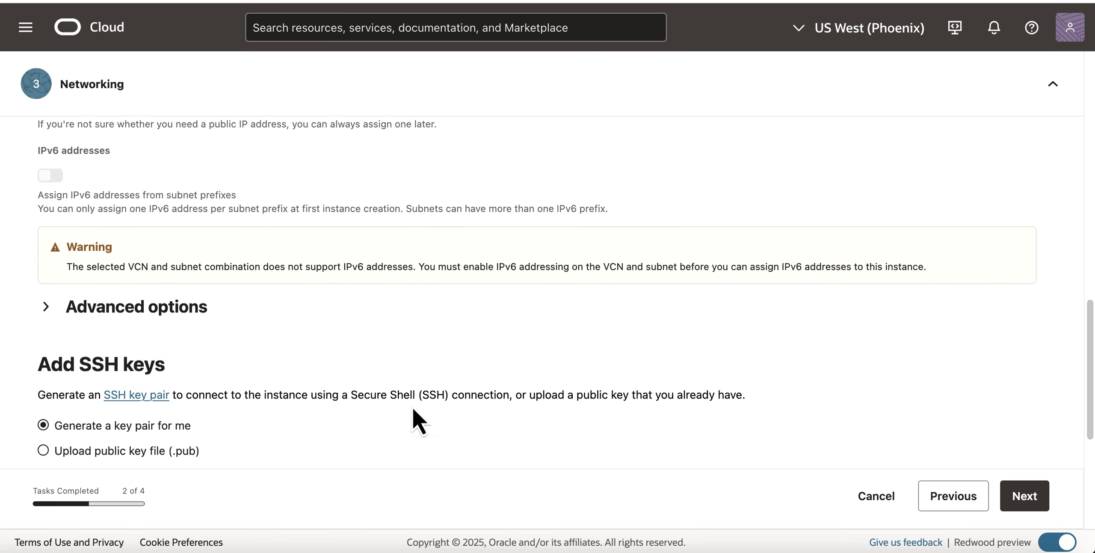
{"action": "scroll", "coordinate": [413, 409], "scroll_direction": "down", "scroll_amount": 5}
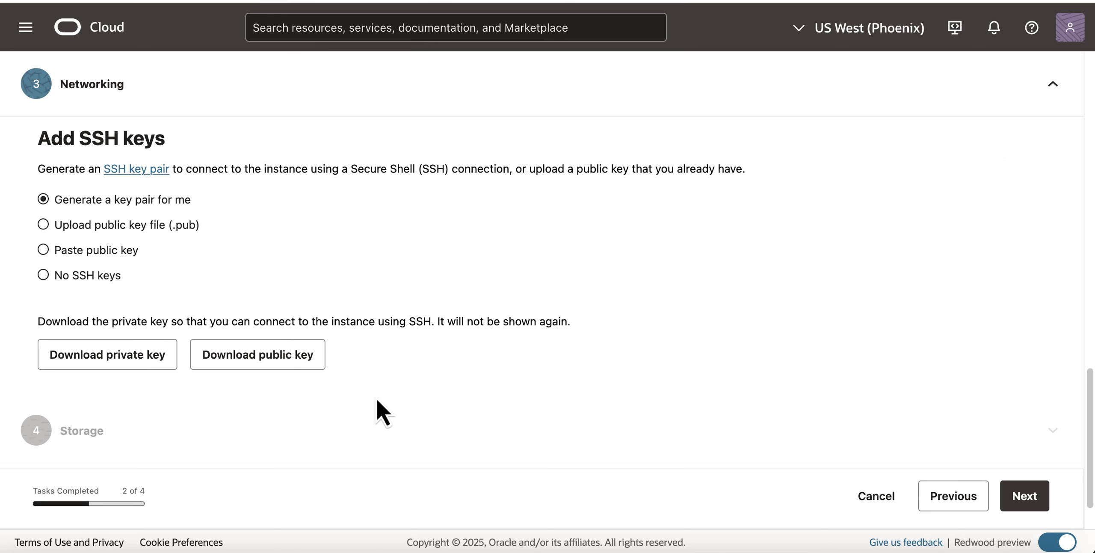
{"action": "left_click", "coordinate": [84, 361]}
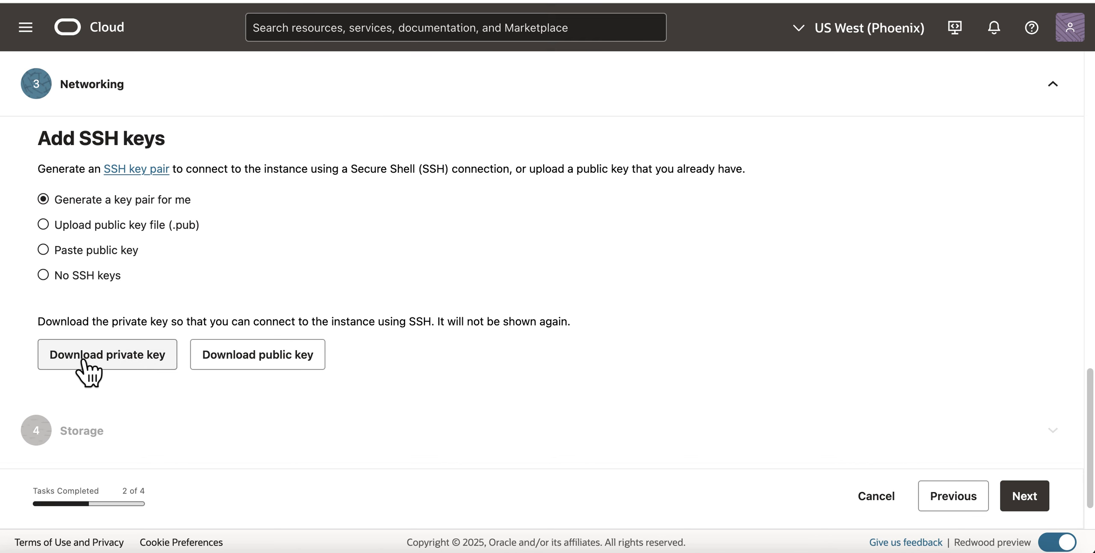
{"action": "scroll", "coordinate": [1022, 499], "scroll_direction": "down", "scroll_amount": 1}
{"action": "left_click", "coordinate": [1023, 498]}
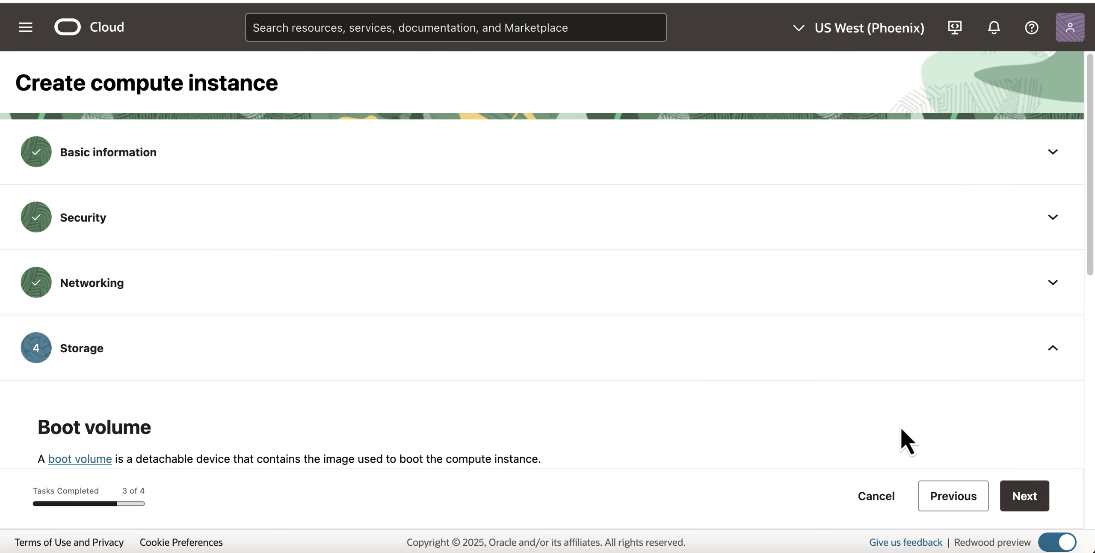
Keep the default storage settings and create the PAVM-1 instance from the review stage
{"action": "scroll", "coordinate": [900, 426], "scroll_direction": "down", "scroll_amount": 10}
{"action": "left_click", "coordinate": [1024, 498]}
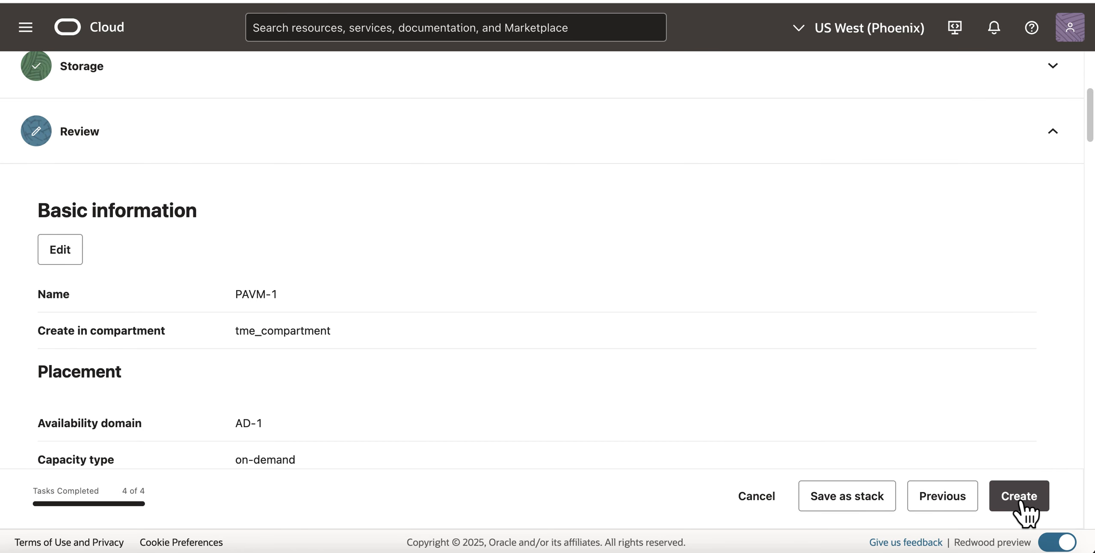
{"action": "left_click", "coordinate": [1020, 497]}
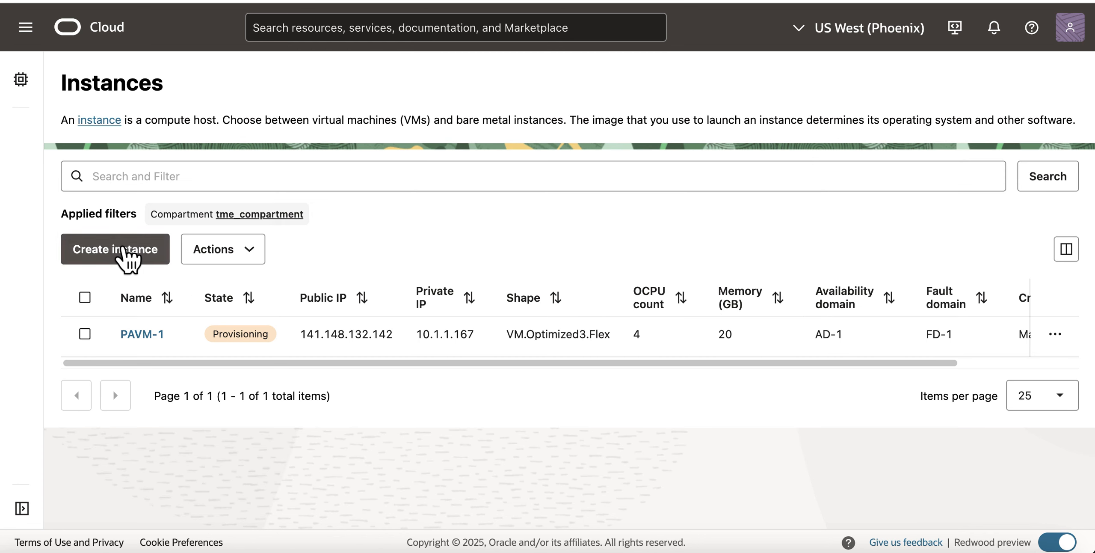
Start creating a second compute instance named PAVM-2 and place it in availability domain AD 2
{"action": "left_click", "coordinate": [122, 249]}
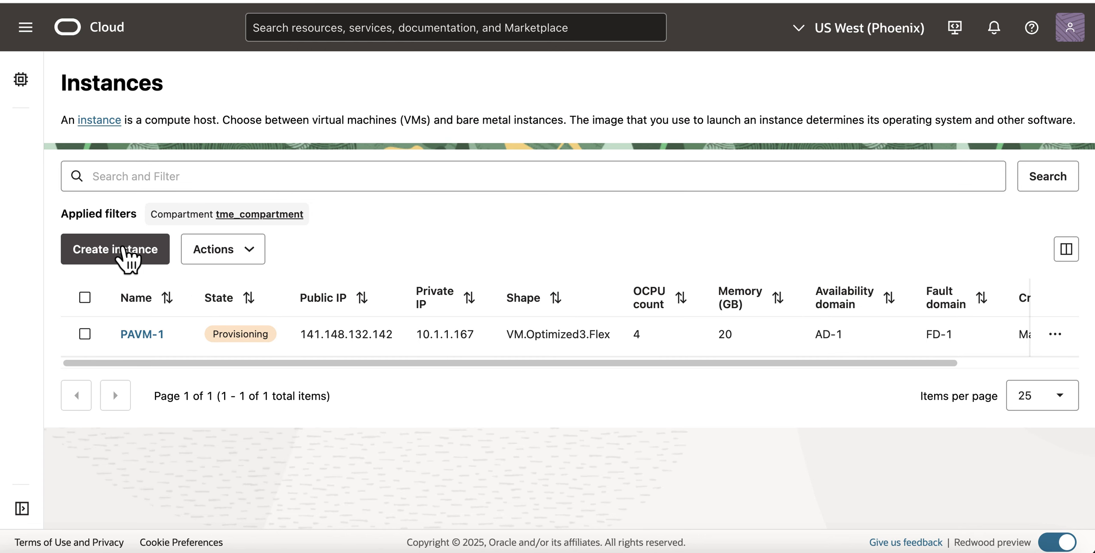
{"action": "scroll", "coordinate": [184, 263], "scroll_direction": "up", "scroll_amount": 5}
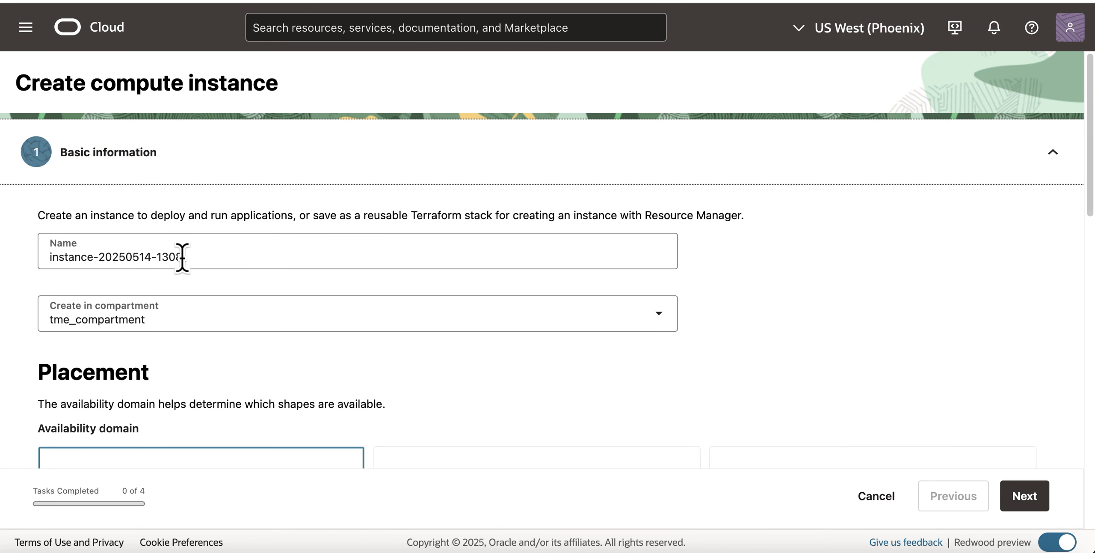
{"action": "left_click_drag", "start_coordinate": [212, 252], "coordinate": [34, 244]}
{"action": "type", "text": "PAVM-2"}
{"action": "scroll", "coordinate": [340, 382], "scroll_direction": "down", "scroll_amount": 3}
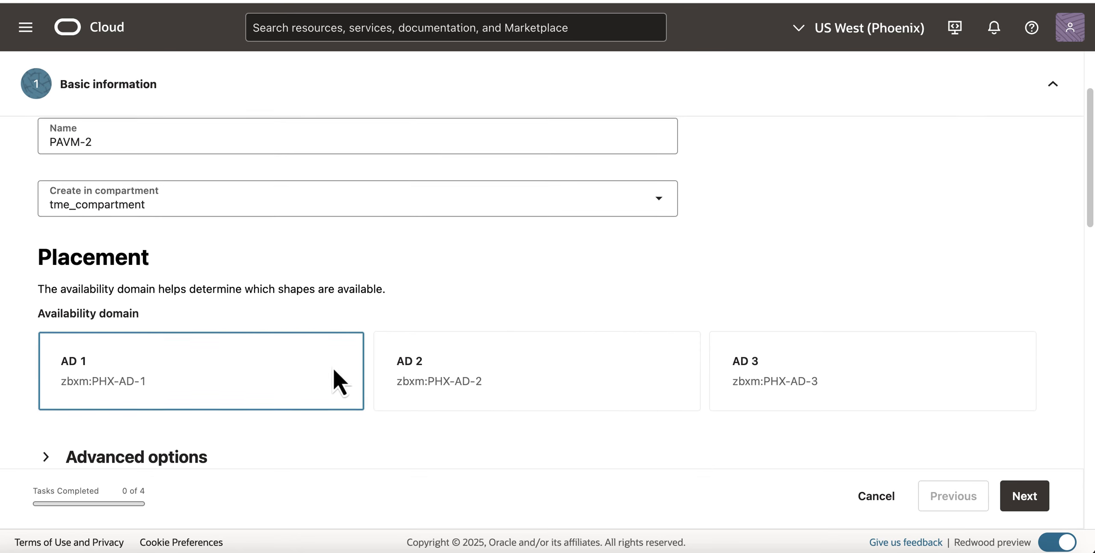
{"action": "left_click", "coordinate": [489, 387]}
Choose Marketplace as PAVM-2's image source and search its partner images for "palo alto"
{"action": "scroll", "coordinate": [492, 396], "scroll_direction": "down", "scroll_amount": 10}
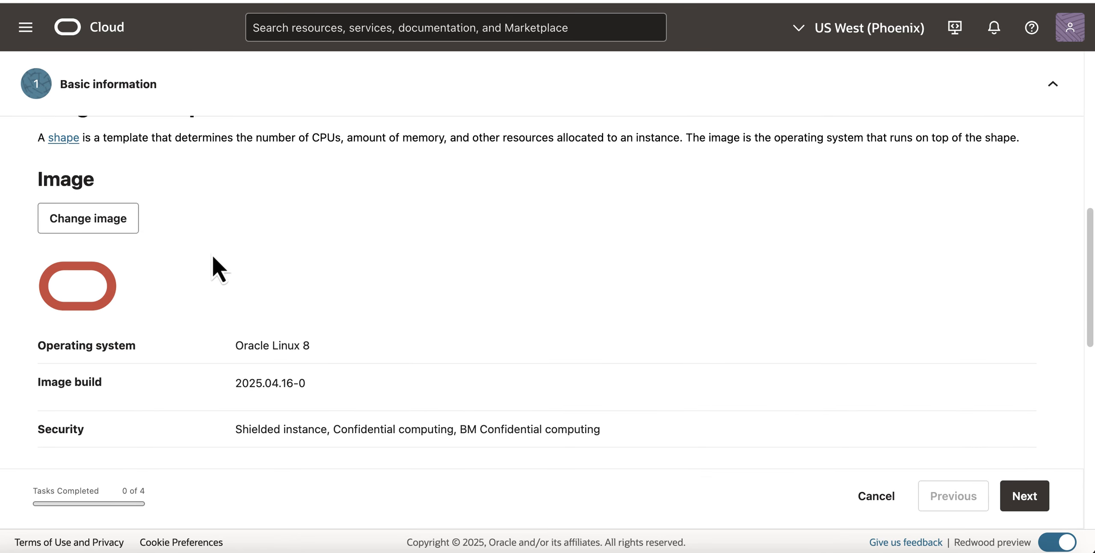
{"action": "left_click", "coordinate": [116, 227]}
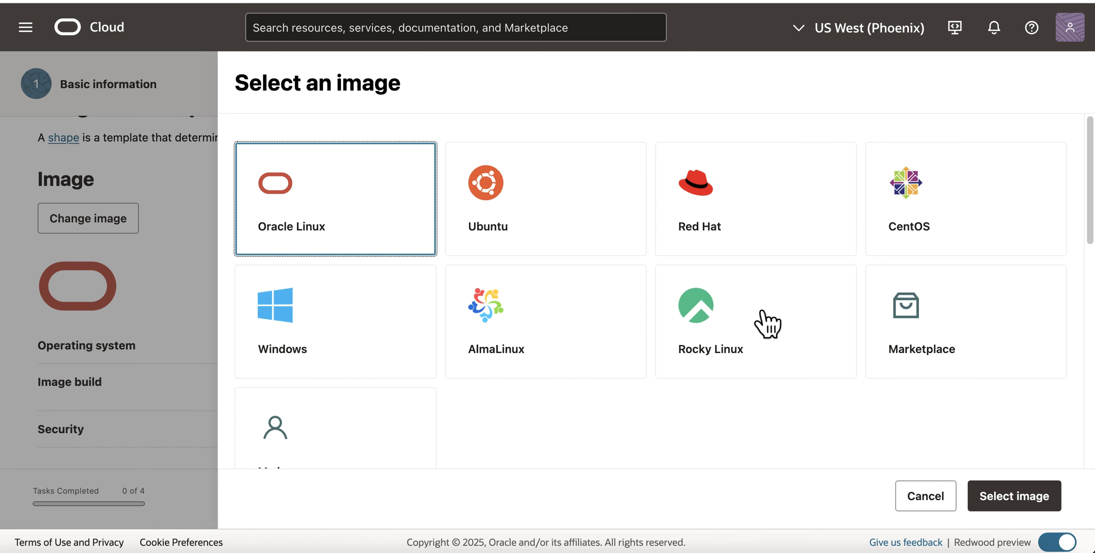
{"action": "left_click", "coordinate": [885, 361]}
{"action": "scroll", "coordinate": [728, 406], "scroll_direction": "down", "scroll_amount": 5}
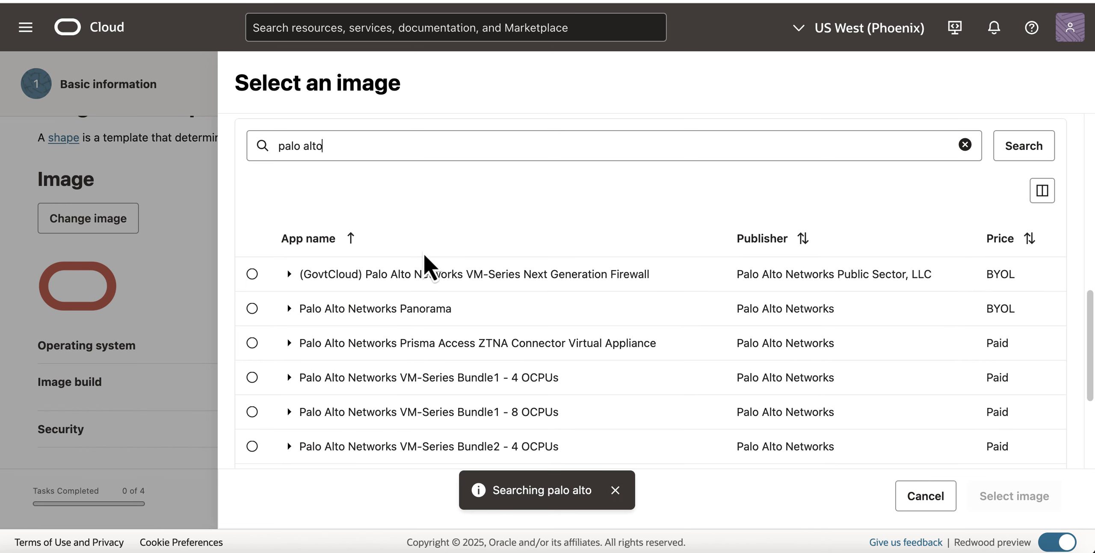
Choose Palo Alto Networks VM-Series Bundle3 - 4 OCPUs as PAVM-2's image and accept its terms
{"action": "scroll", "coordinate": [422, 252], "scroll_direction": "down", "scroll_amount": 3}
{"action": "left_click", "coordinate": [252, 394]}
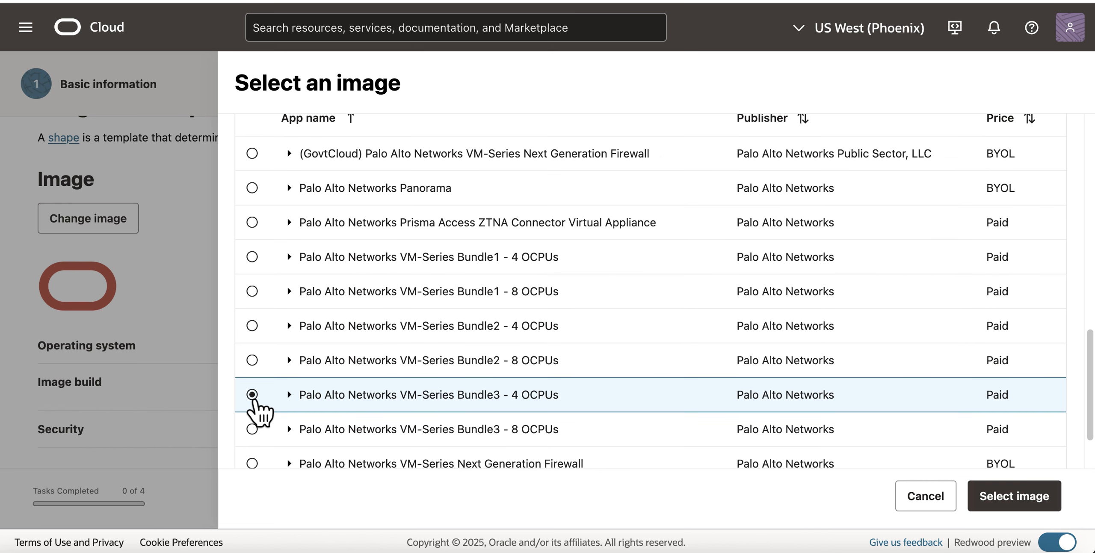
{"action": "left_click", "coordinate": [289, 395]}
{"action": "scroll", "coordinate": [360, 412], "scroll_direction": "down", "scroll_amount": 10}
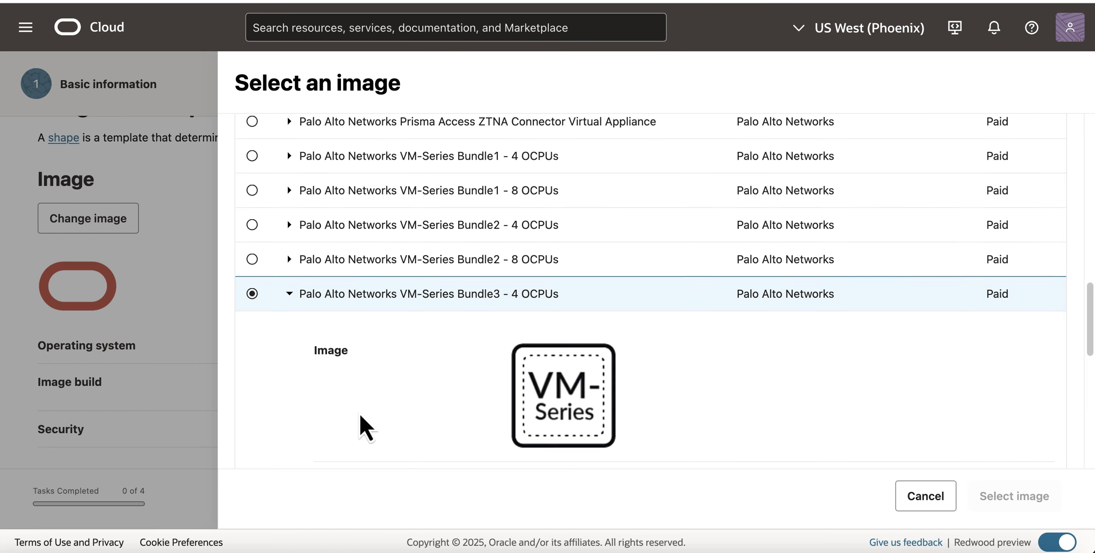
{"action": "left_click", "coordinate": [244, 410]}
{"action": "left_click", "coordinate": [1015, 495]}
Set PAVM-2's shape to the Intel VM.Optimized3.Flex with 4 OCPUs and 20 GB of memory
{"action": "left_click", "coordinate": [74, 343]}
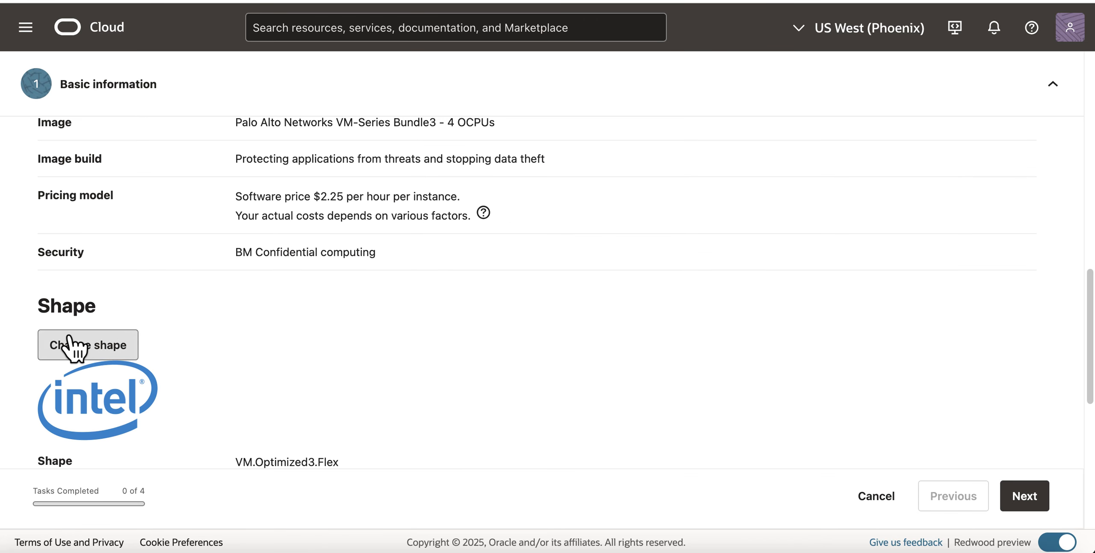
{"action": "scroll", "coordinate": [535, 385], "scroll_direction": "down", "scroll_amount": 6}
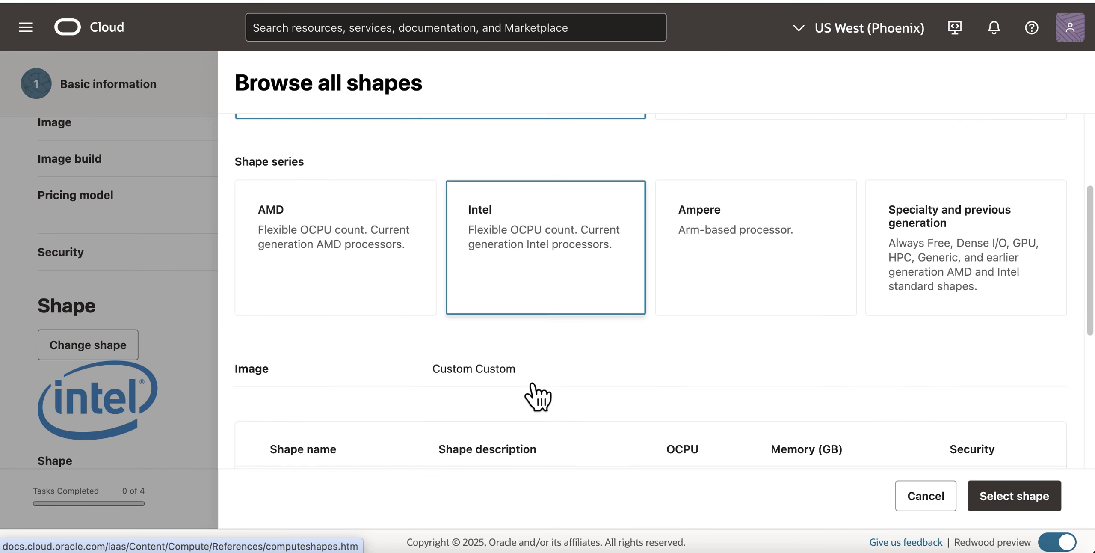
{"action": "scroll", "coordinate": [533, 387], "scroll_direction": "down", "scroll_amount": 2}
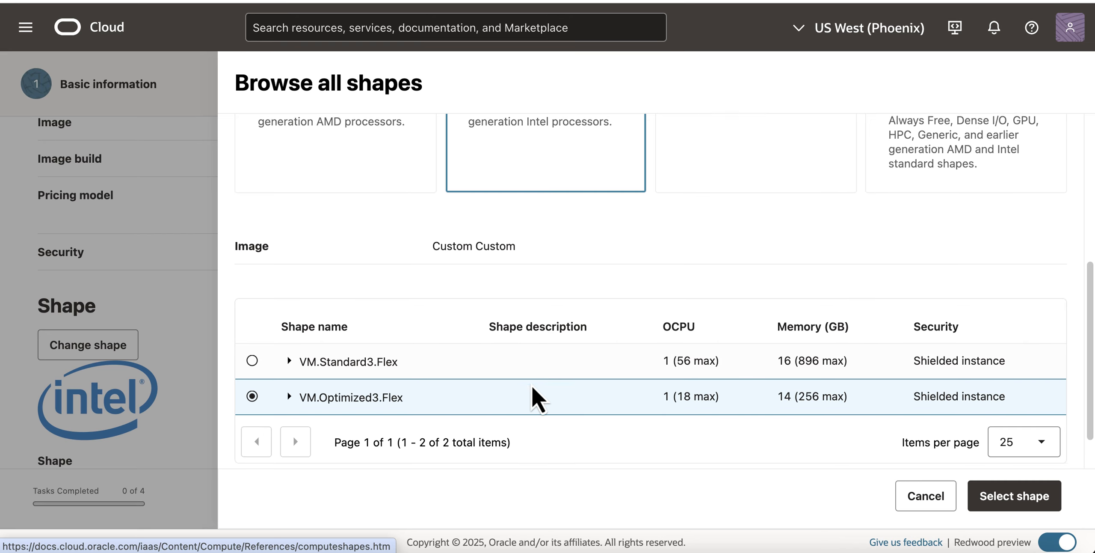
{"action": "left_click", "coordinate": [288, 348]}
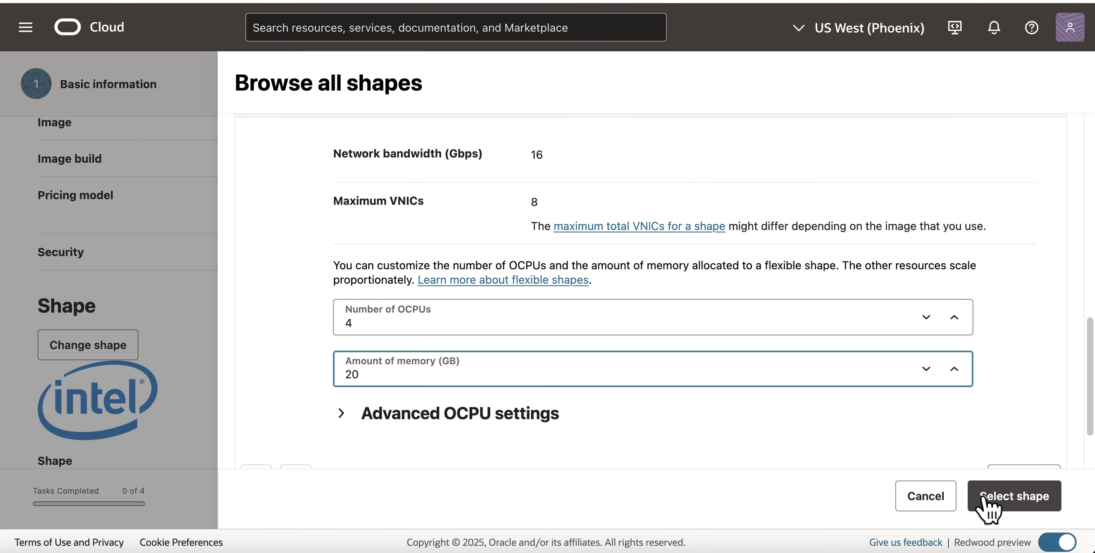
{"action": "left_click", "coordinate": [993, 500]}
Keep the default security settings and place PAVM-2's primary VNIC in demoVCN's mgmt-subnet (regional)
{"action": "left_click", "coordinate": [1027, 498]}
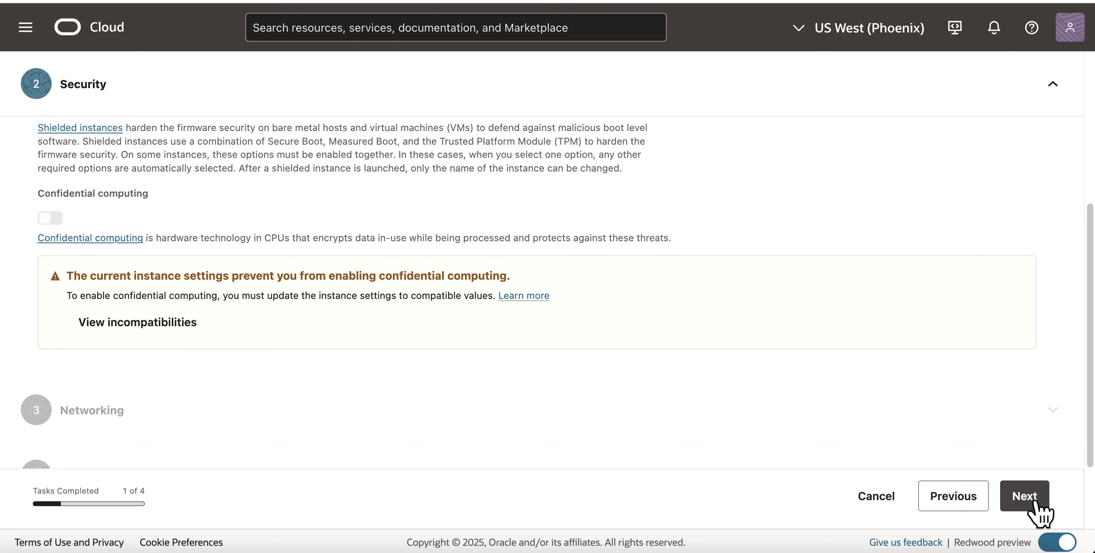
{"action": "left_click", "coordinate": [1038, 501]}
{"action": "scroll", "coordinate": [689, 426], "scroll_direction": "down", "scroll_amount": 5}
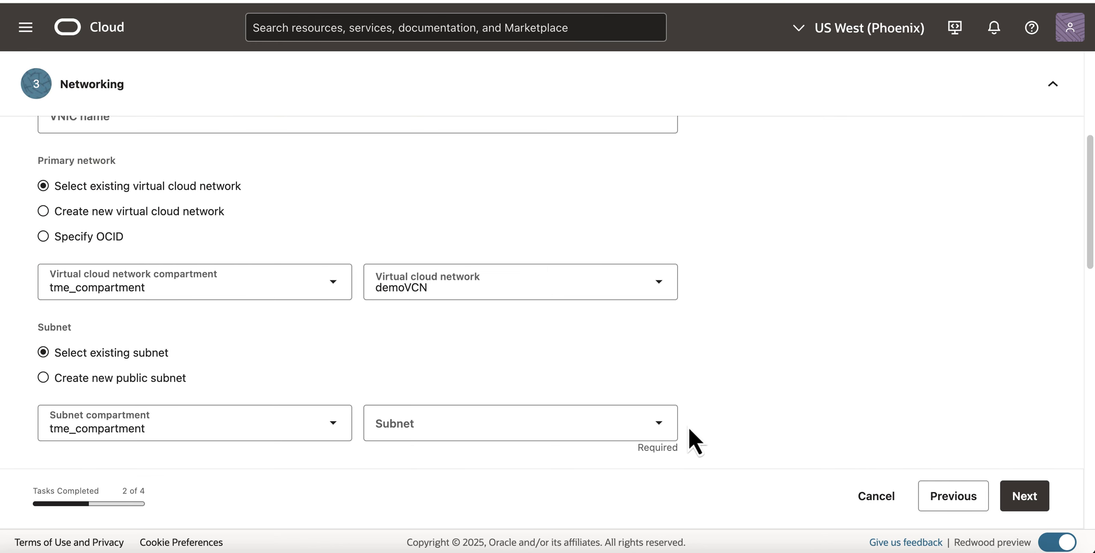
{"action": "left_click", "coordinate": [627, 429]}
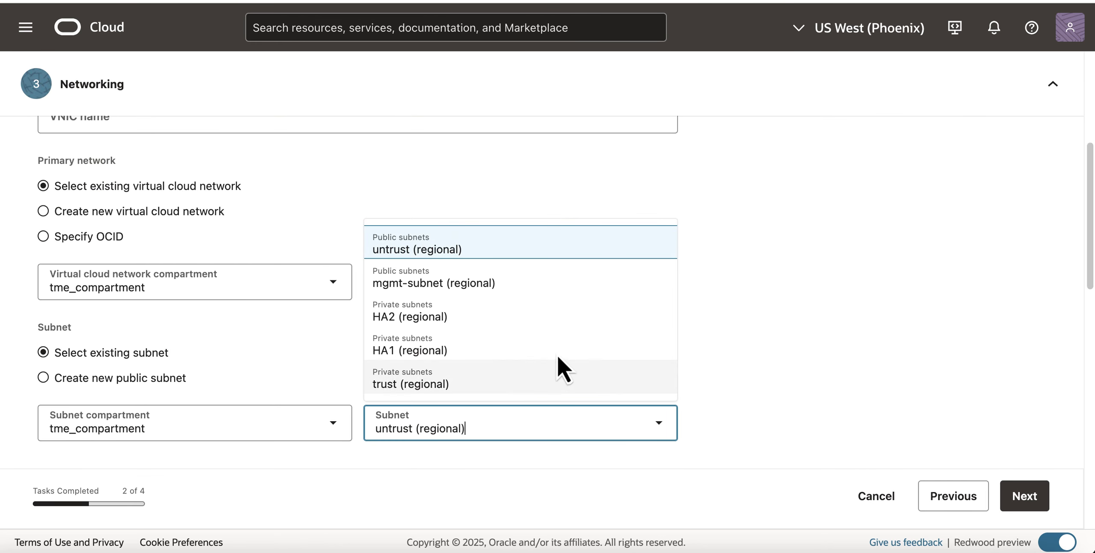
{"action": "left_click", "coordinate": [537, 290]}
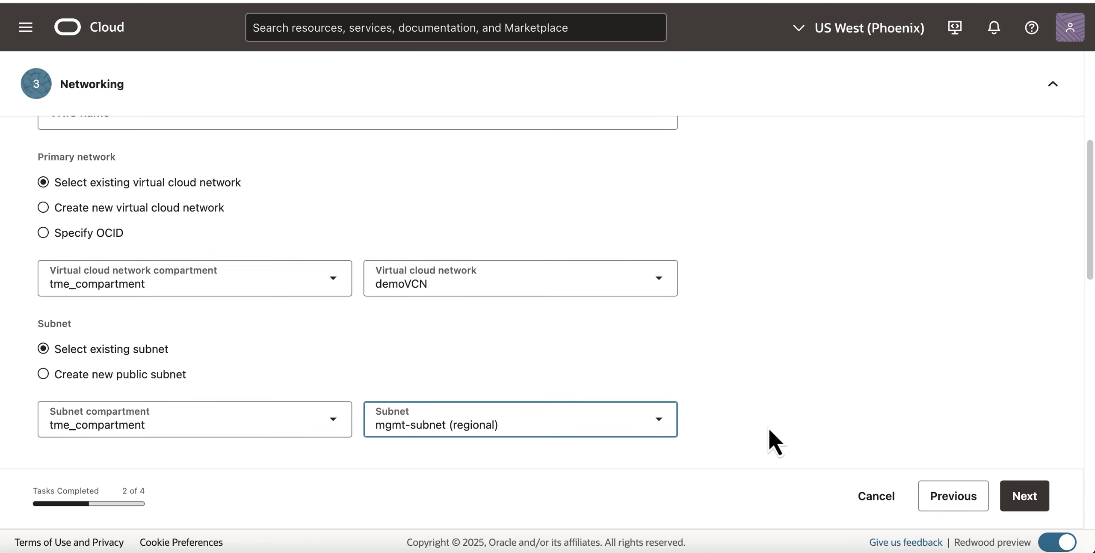
{"action": "scroll", "coordinate": [769, 429], "scroll_direction": "down", "scroll_amount": 10}
Keep the default storage settings and create the PAVM-2 instance from the review stage
{"action": "left_click", "coordinate": [1025, 496]}
{"action": "left_click", "coordinate": [1030, 499]}
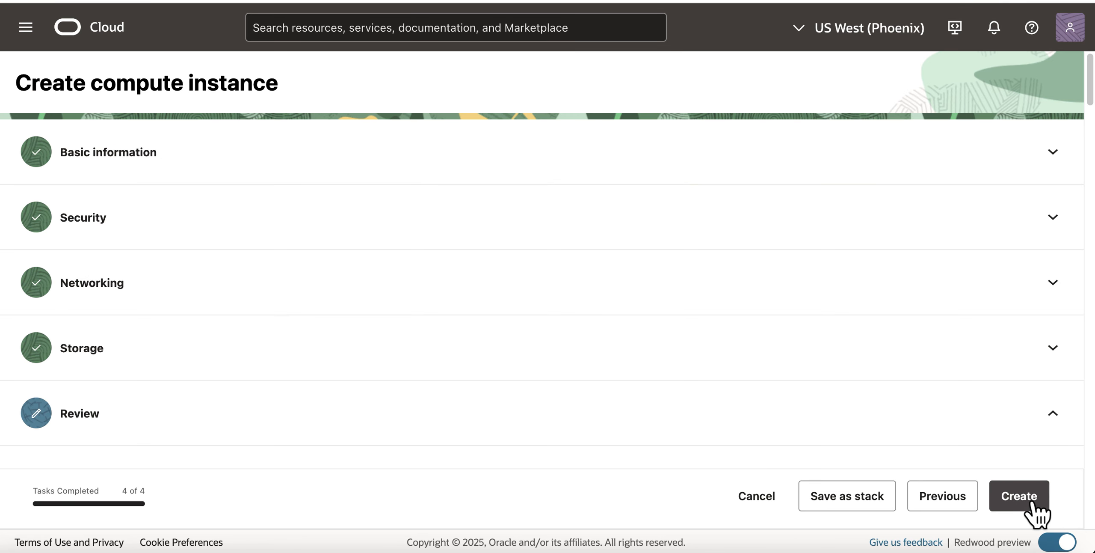
{"action": "left_click", "coordinate": [1033, 502]}
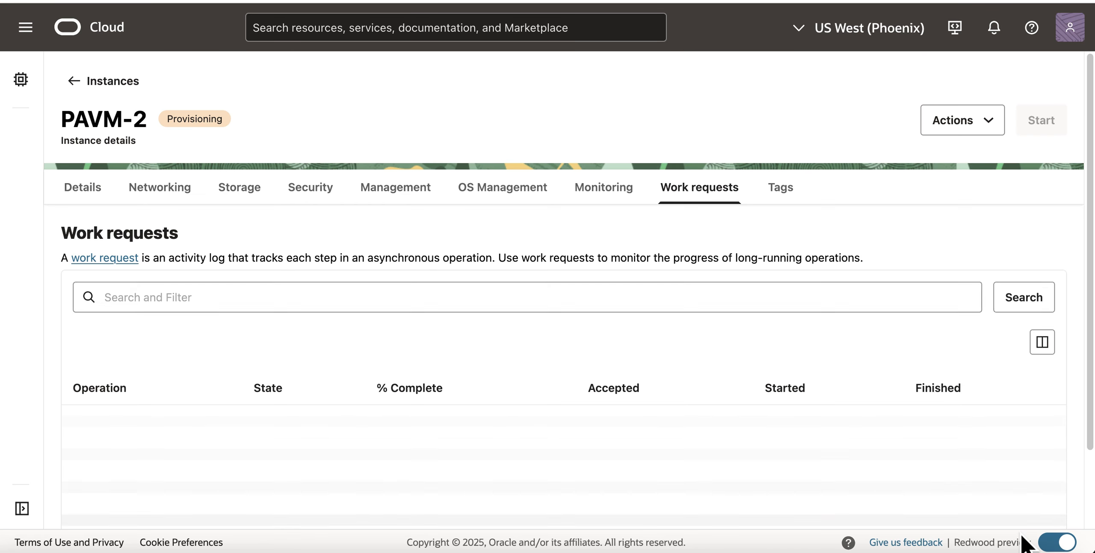
Return to the instance list and open the attached VNICs in PAVM-1's networking details
{"action": "left_click", "coordinate": [112, 80]}
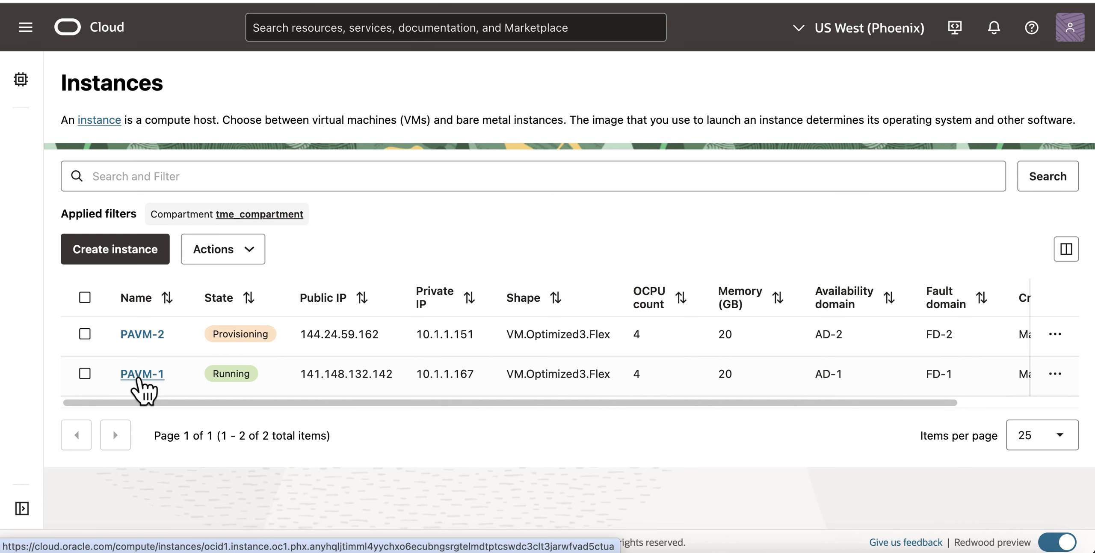
{"action": "left_click", "coordinate": [139, 378]}
{"action": "left_click", "coordinate": [164, 188]}
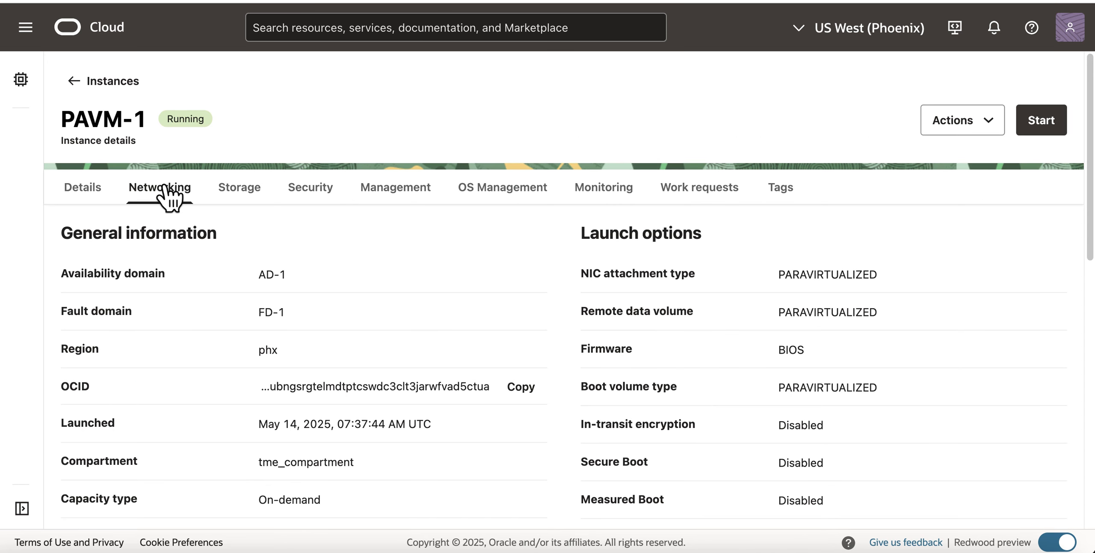
{"action": "scroll", "coordinate": [411, 360], "scroll_direction": "down", "scroll_amount": 5}
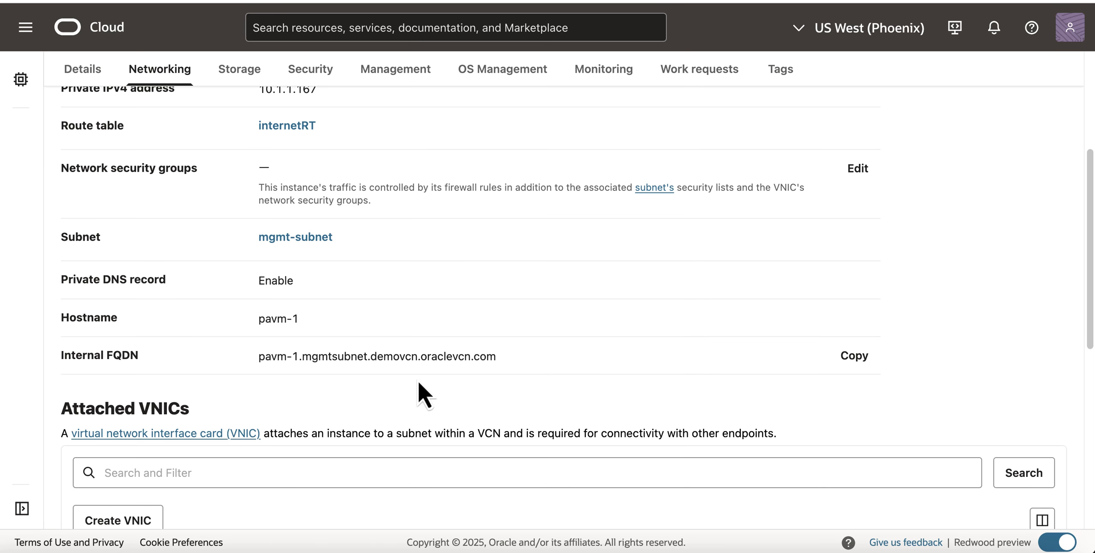
{"action": "scroll", "coordinate": [419, 382], "scroll_direction": "down", "scroll_amount": 3}
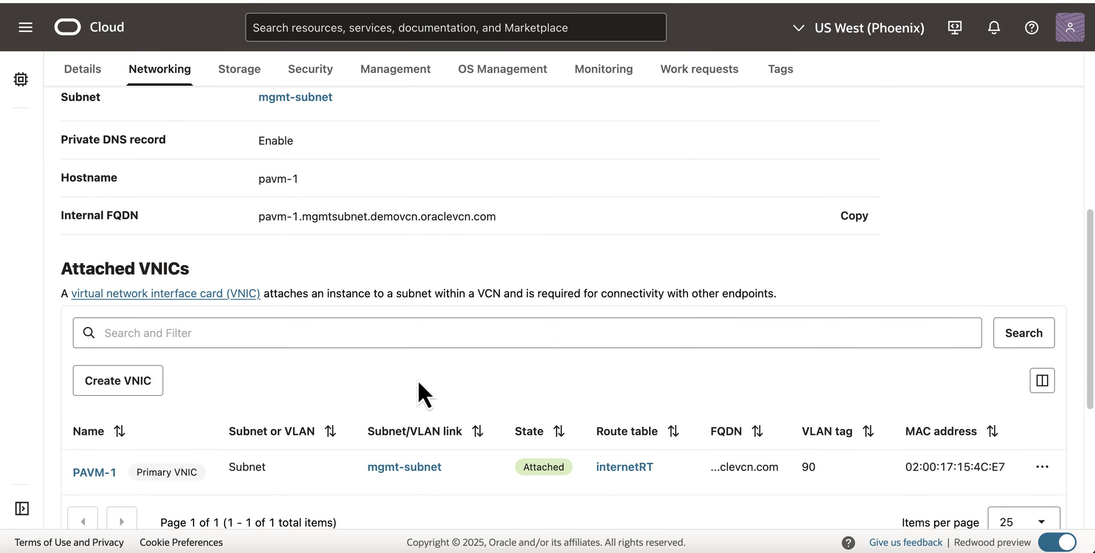
{"action": "scroll", "coordinate": [418, 385], "scroll_direction": "down", "scroll_amount": 4}
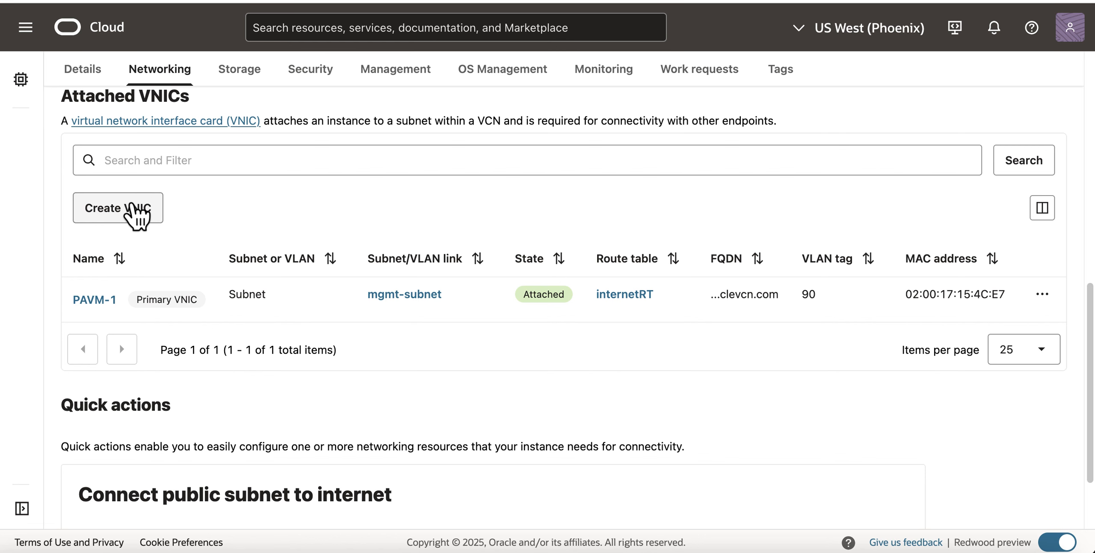
Create a VNIC named untrust on PAVM-1, using demoVCN and the untrust (regional) subnet
{"action": "left_click", "coordinate": [132, 205]}
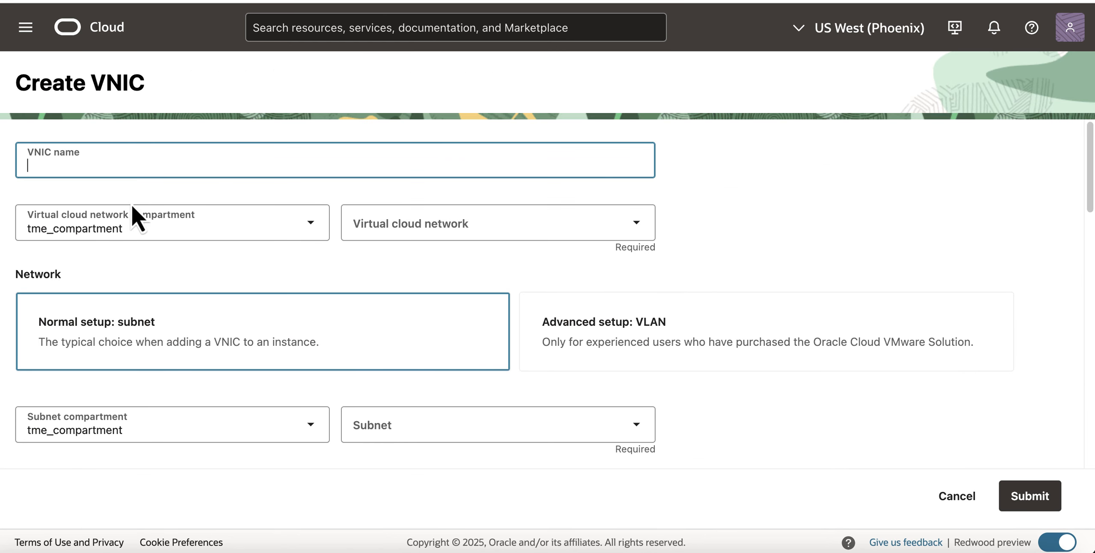
{"action": "type", "text": "untrust"}
{"action": "left_click", "coordinate": [428, 229]}
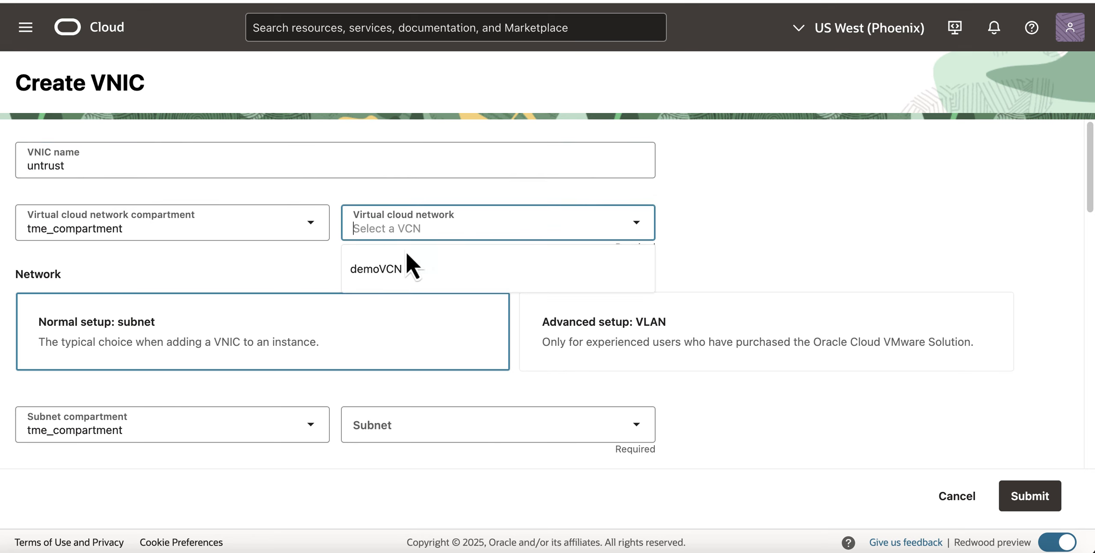
{"action": "left_click", "coordinate": [369, 269]}
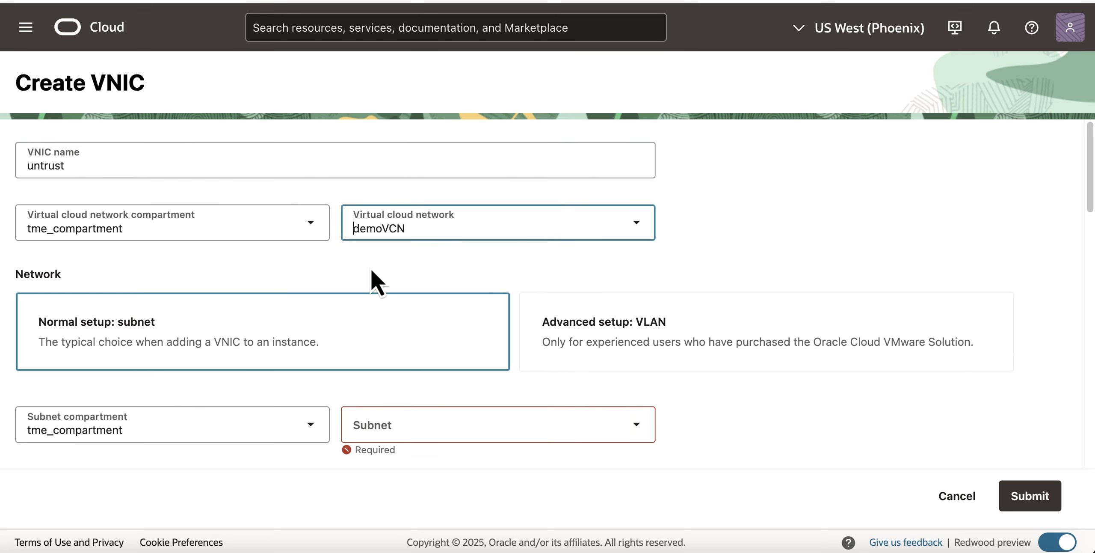
{"action": "left_click", "coordinate": [434, 432]}
{"action": "left_click", "coordinate": [399, 347]}
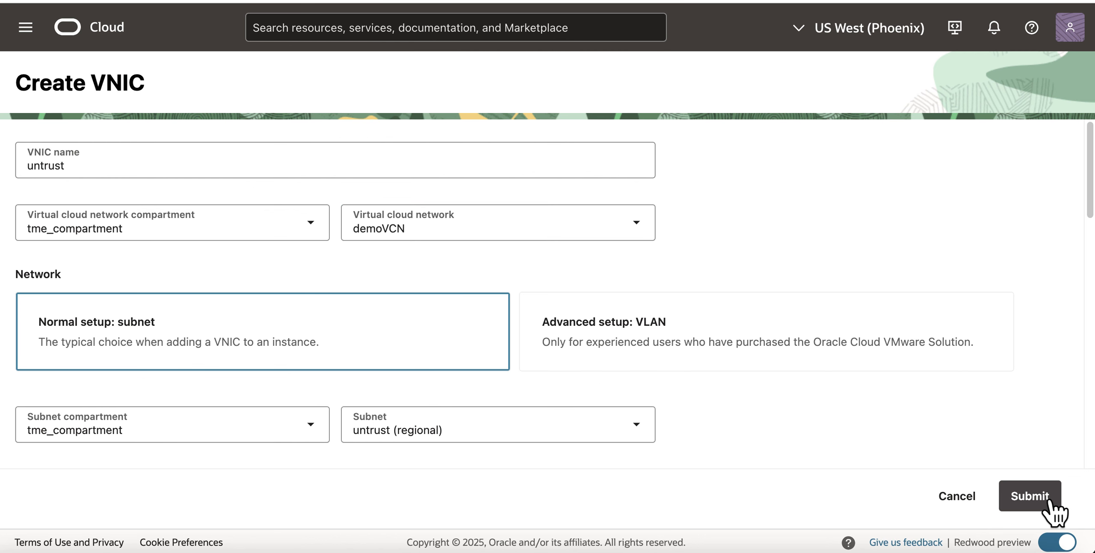
{"action": "left_click", "coordinate": [1030, 496]}
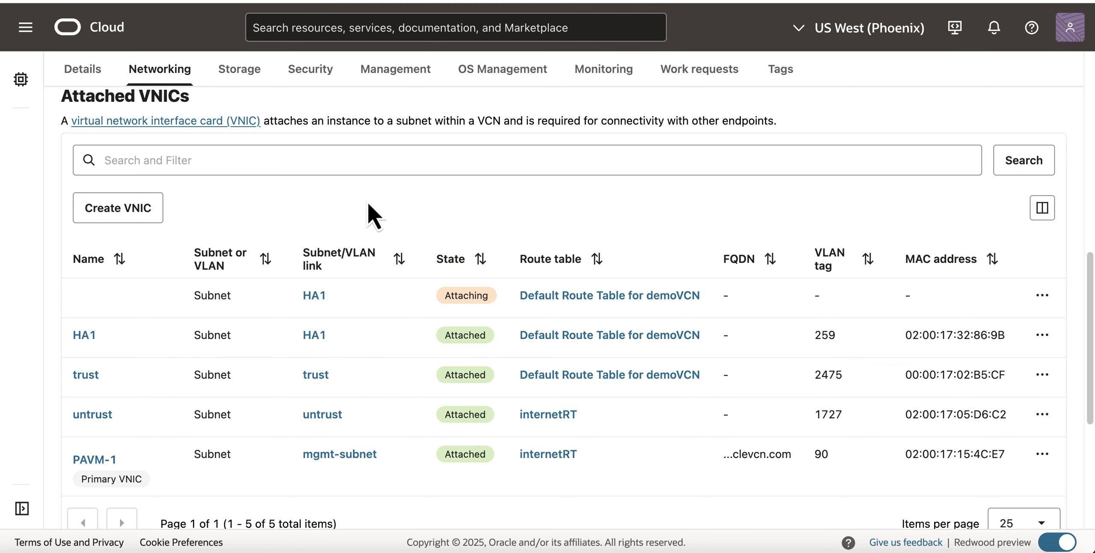
Return to the instance list and open PAVM-2
{"action": "scroll", "coordinate": [367, 201], "scroll_direction": "up", "scroll_amount": 10}
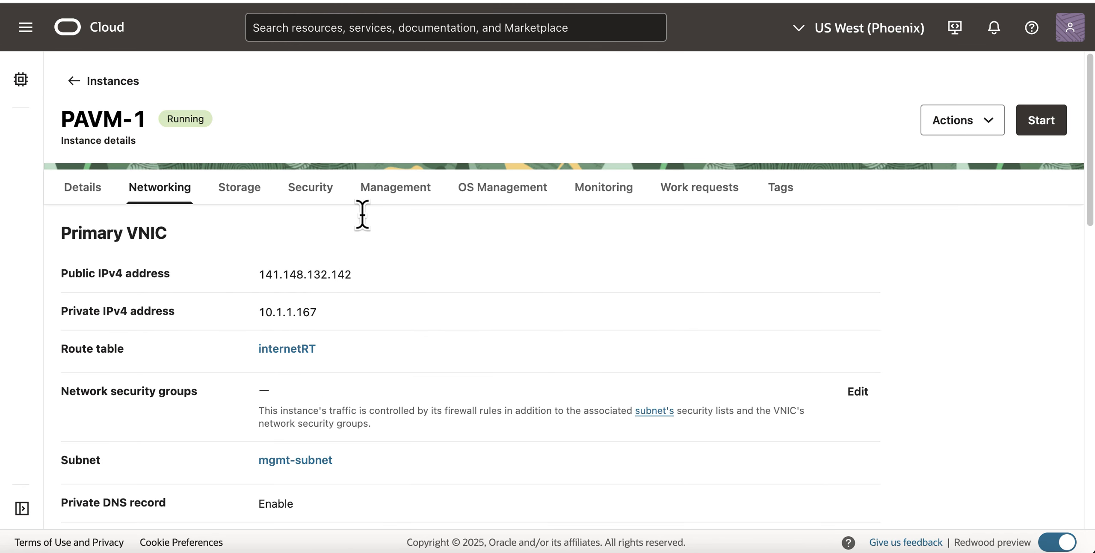
{"action": "left_click", "coordinate": [79, 80]}
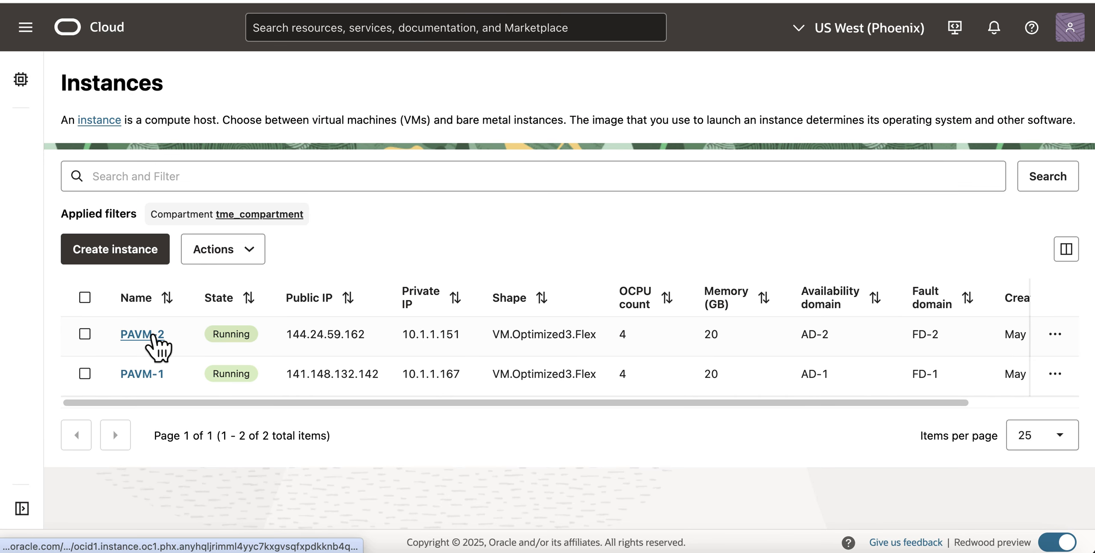
{"action": "left_click", "coordinate": [153, 335]}
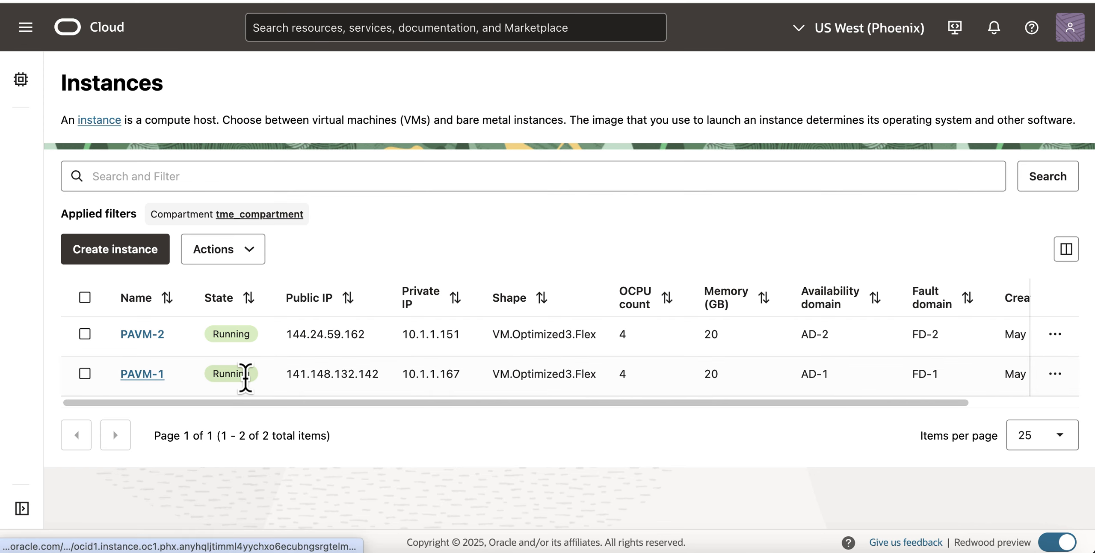
Open the IP administration of the untrust VNIC attached to PAVM-1
{"action": "left_click", "coordinate": [184, 192]}
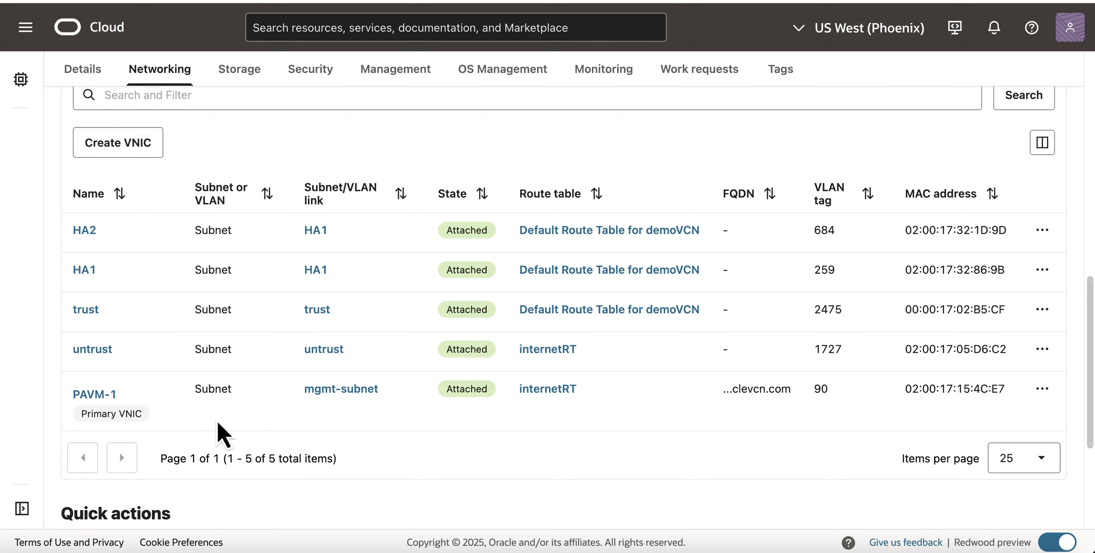
{"action": "scroll", "coordinate": [218, 422], "scroll_direction": "down", "scroll_amount": 1}
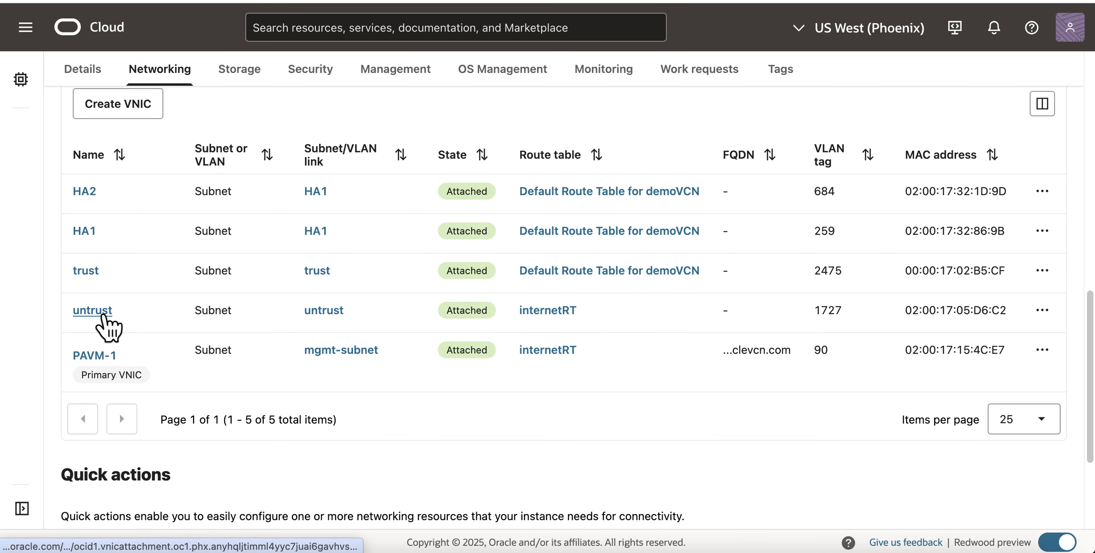
{"action": "left_click", "coordinate": [103, 316]}
{"action": "scroll", "coordinate": [110, 322], "scroll_direction": "down", "scroll_amount": 1}
{"action": "scroll", "coordinate": [171, 256], "scroll_direction": "up", "scroll_amount": 1}
{"action": "left_click", "coordinate": [212, 195]}
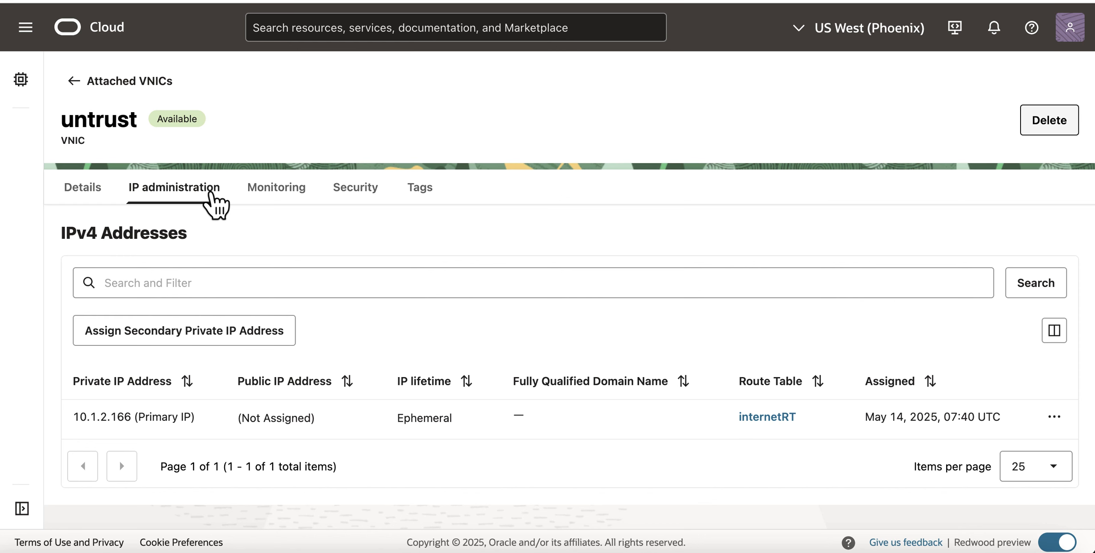
Assign a secondary private IP address to the untrust VNIC with a new reserved public IP, using Oracle as the address source
{"action": "left_click", "coordinate": [216, 333]}
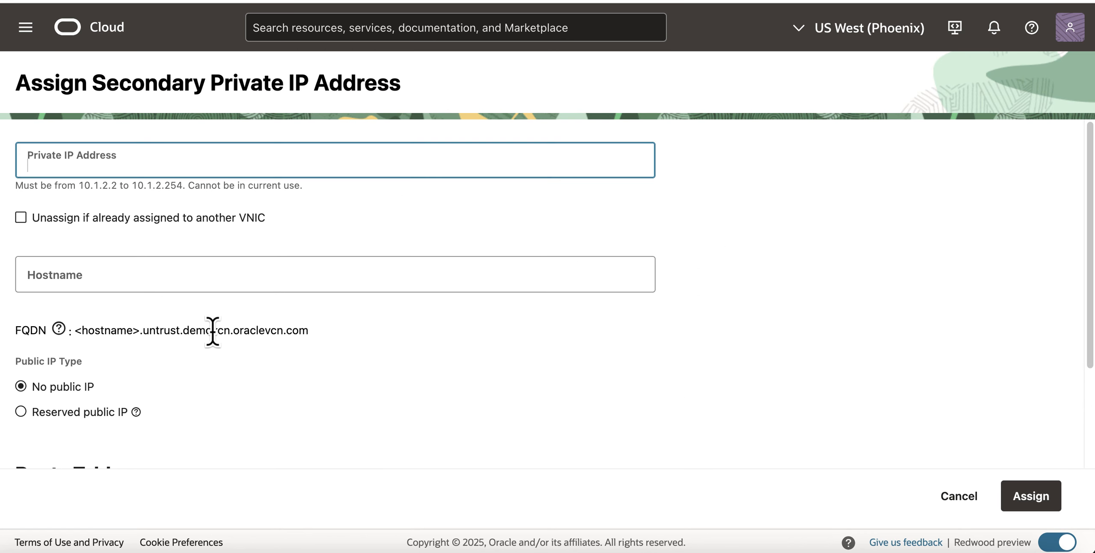
{"action": "left_click", "coordinate": [266, 417]}
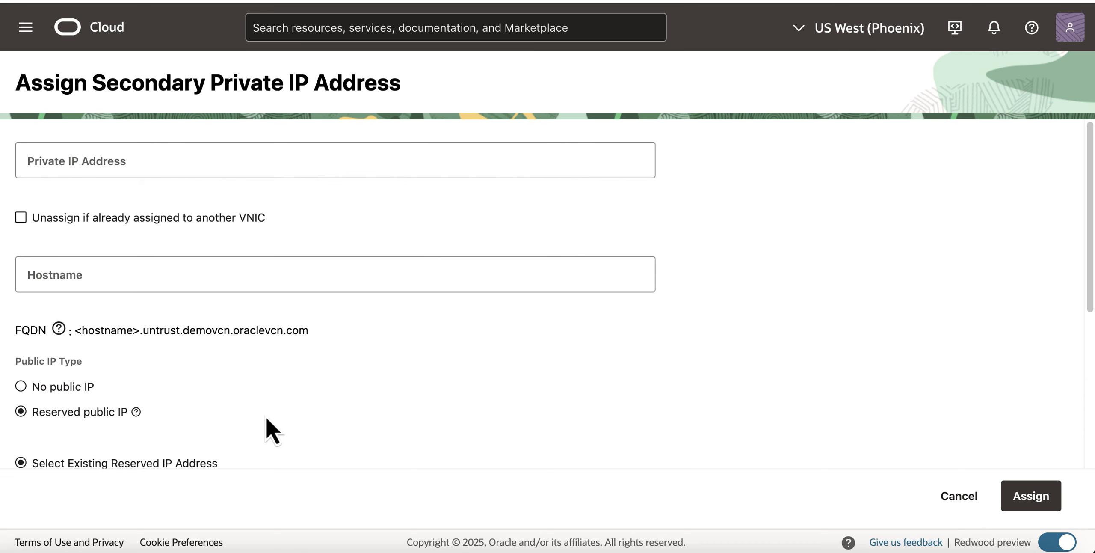
{"action": "scroll", "coordinate": [265, 416], "scroll_direction": "down", "scroll_amount": 3}
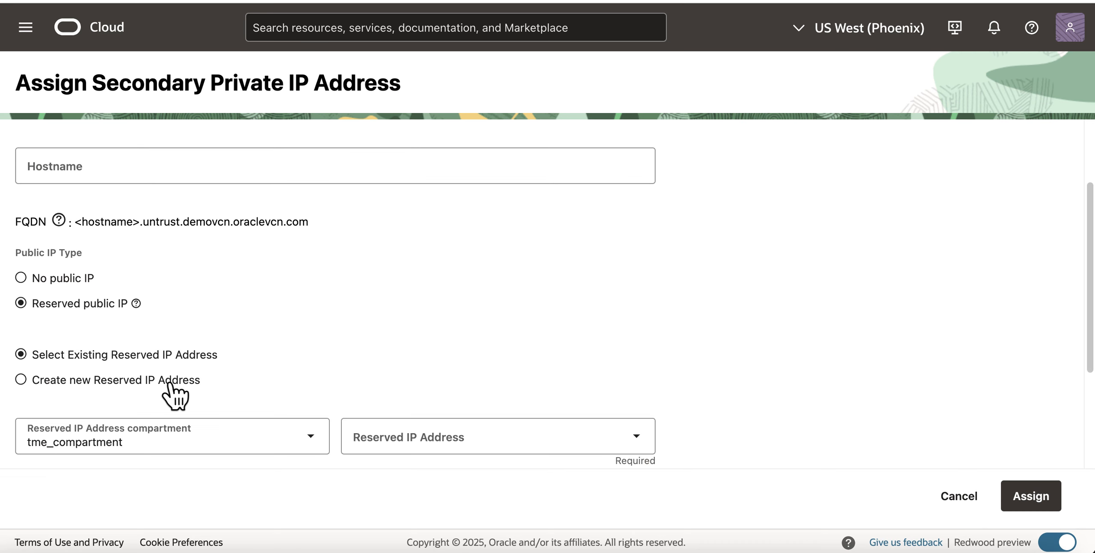
{"action": "left_click", "coordinate": [171, 380]}
{"action": "scroll", "coordinate": [281, 385], "scroll_direction": "down", "scroll_amount": 5}
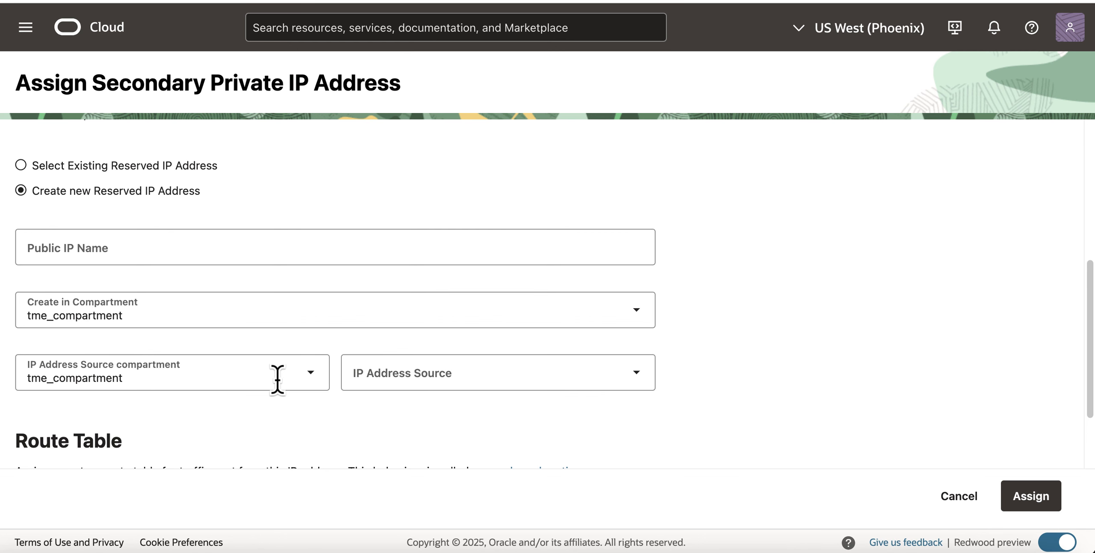
{"action": "left_click", "coordinate": [566, 384]}
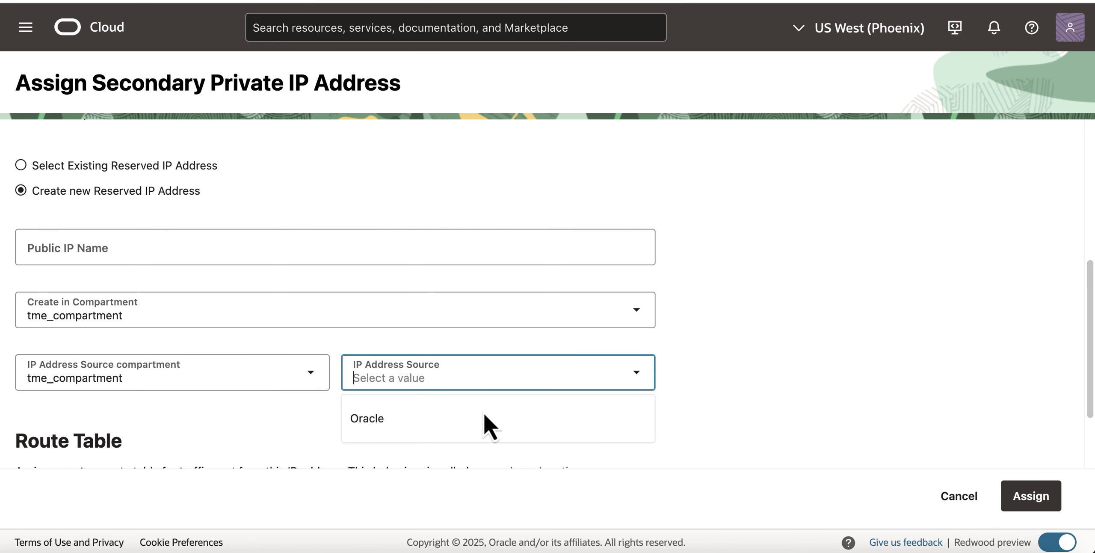
{"action": "left_click", "coordinate": [367, 417]}
{"action": "scroll", "coordinate": [727, 449], "scroll_direction": "down", "scroll_amount": 3}
{"action": "left_click", "coordinate": [1038, 507]}
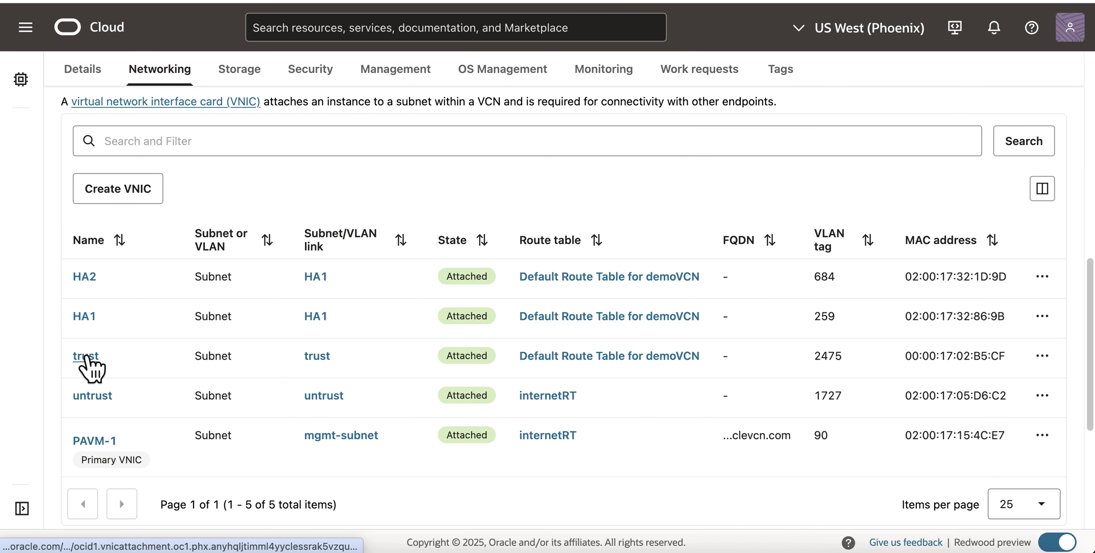
Assign a secondary private IP address to the trust VNIC of PAVM-1 with no public IP
{"action": "left_click", "coordinate": [88, 357]}
{"action": "left_click", "coordinate": [188, 190]}
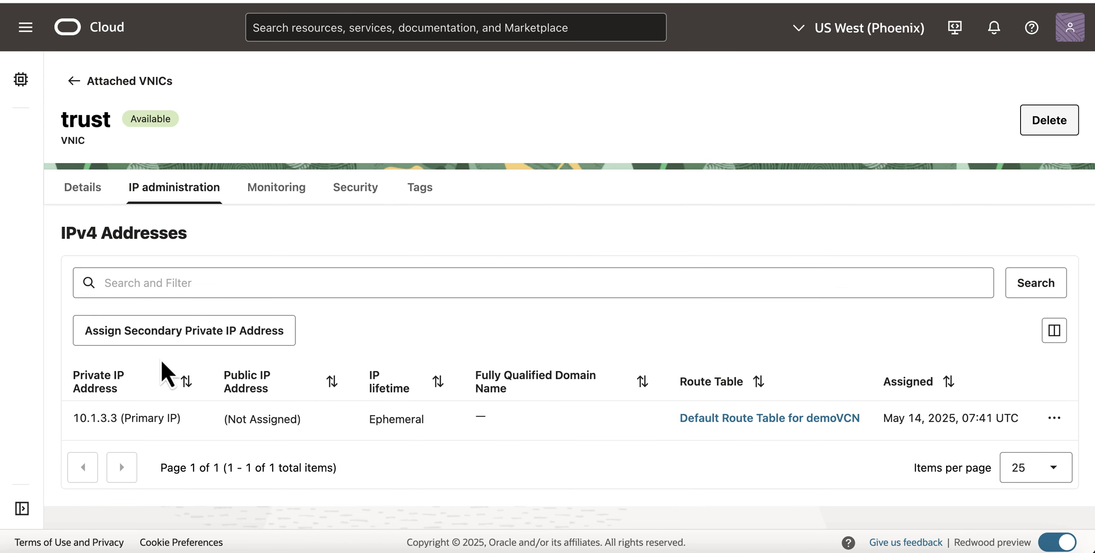
{"action": "left_click", "coordinate": [185, 330]}
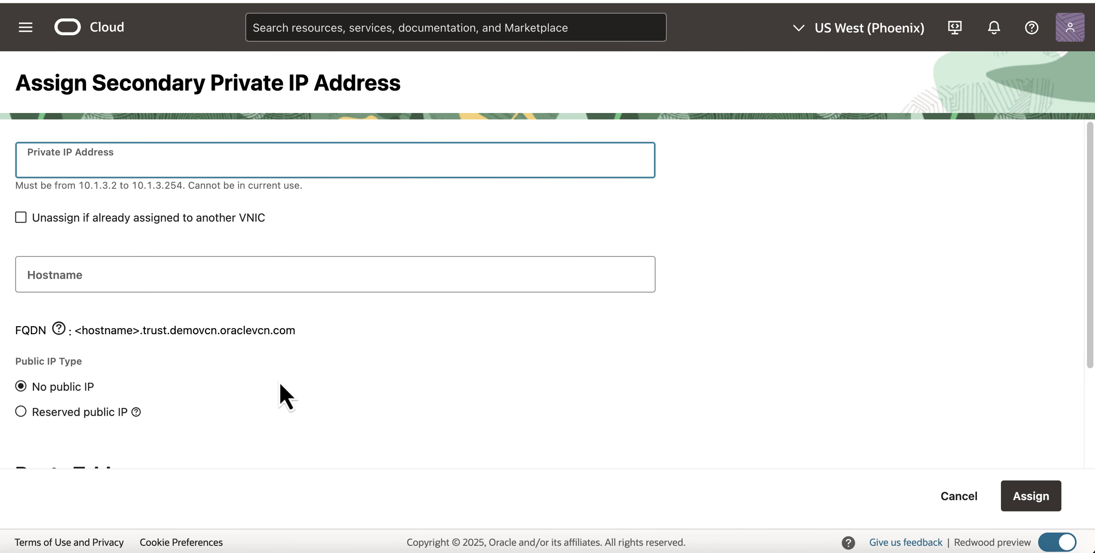
{"action": "scroll", "coordinate": [280, 383], "scroll_direction": "down", "scroll_amount": 3}
{"action": "scroll", "coordinate": [279, 381], "scroll_direction": "up", "scroll_amount": 3}
{"action": "left_click", "coordinate": [1053, 501]}
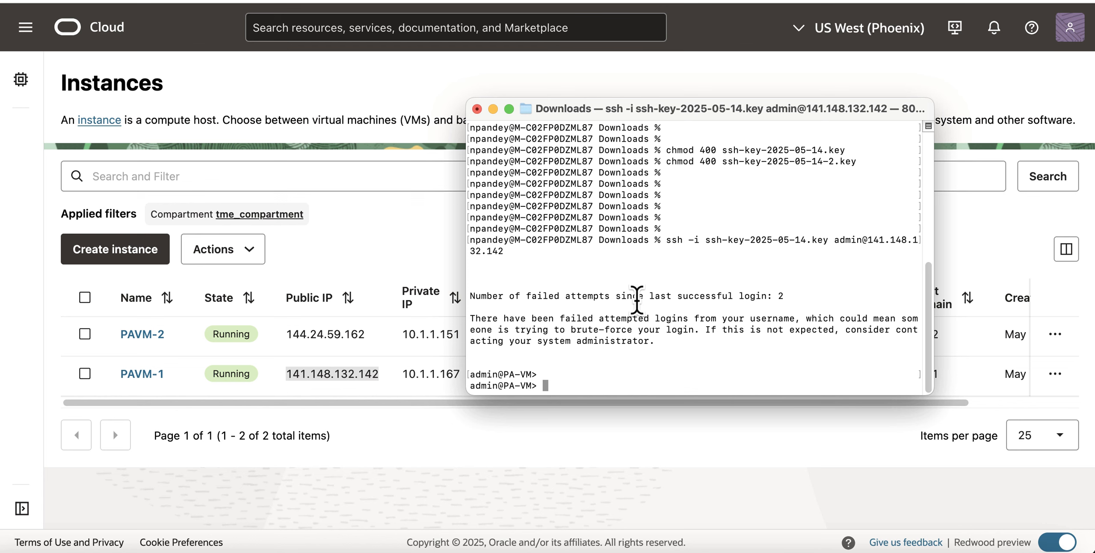
In the PAVM-1 SSH session, enter configuration mode and set the admin user's password with set mgt-config users admin password
{"action": "type", "text": "configure"}
{"action": "key", "text": "Return"}
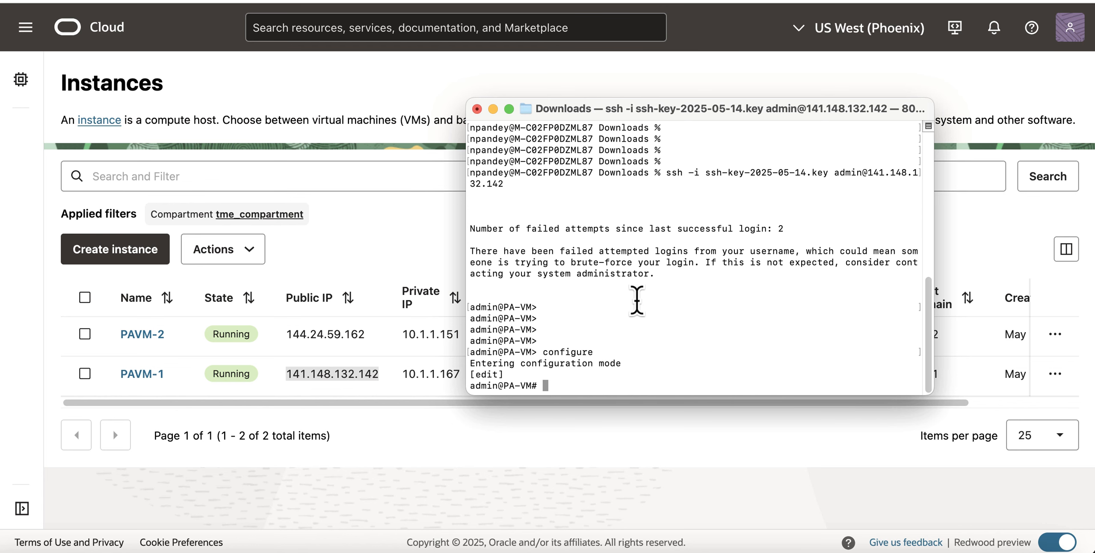
{"action": "type", "text": "set mgt-config admin password"}
{"action": "key", "text": "Return"}
{"action": "type", "text": "set mgt-config users admin password"}
{"action": "key", "text": "Return"}
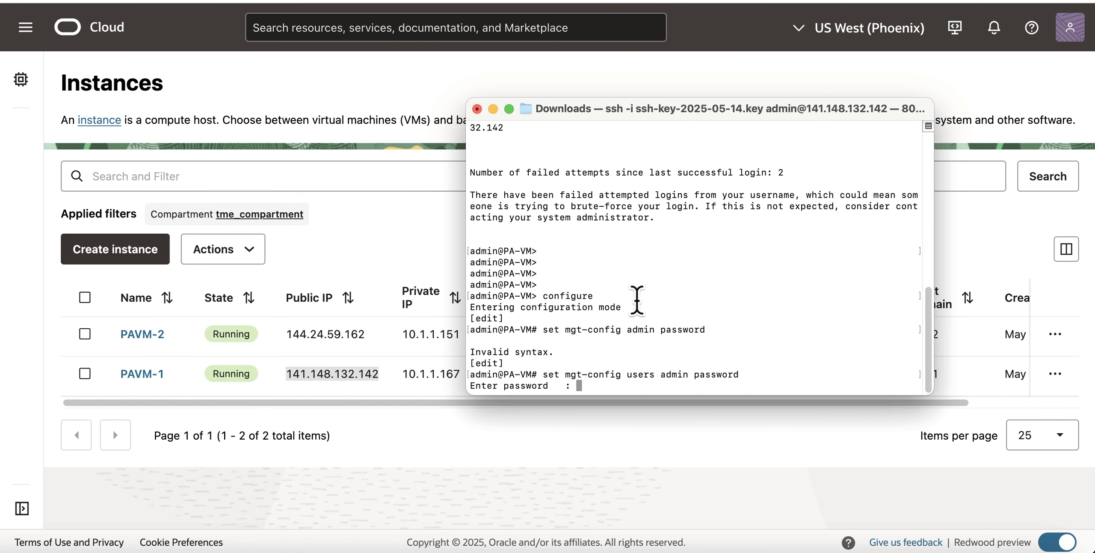
{"action": "key", "text": "Return"}
{"action": "key", "text": "Return"}
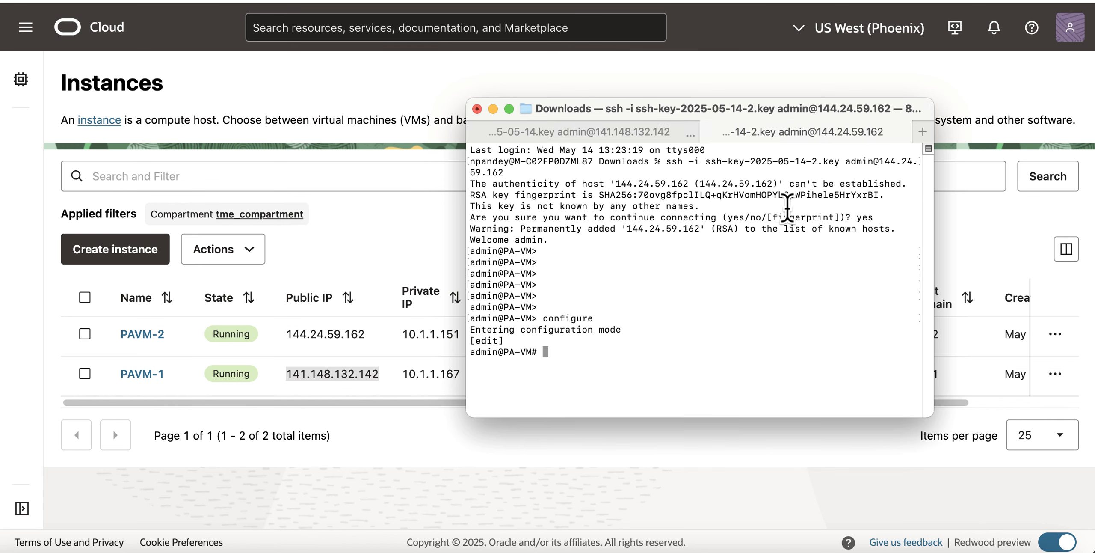
In the PAVM-2 SSH session, set and confirm the admin user's password and commit the configuration
{"action": "type", "text": "set mgt-config users admin password"}
{"action": "key", "text": "Return"}
{"action": "key", "text": "Return"}
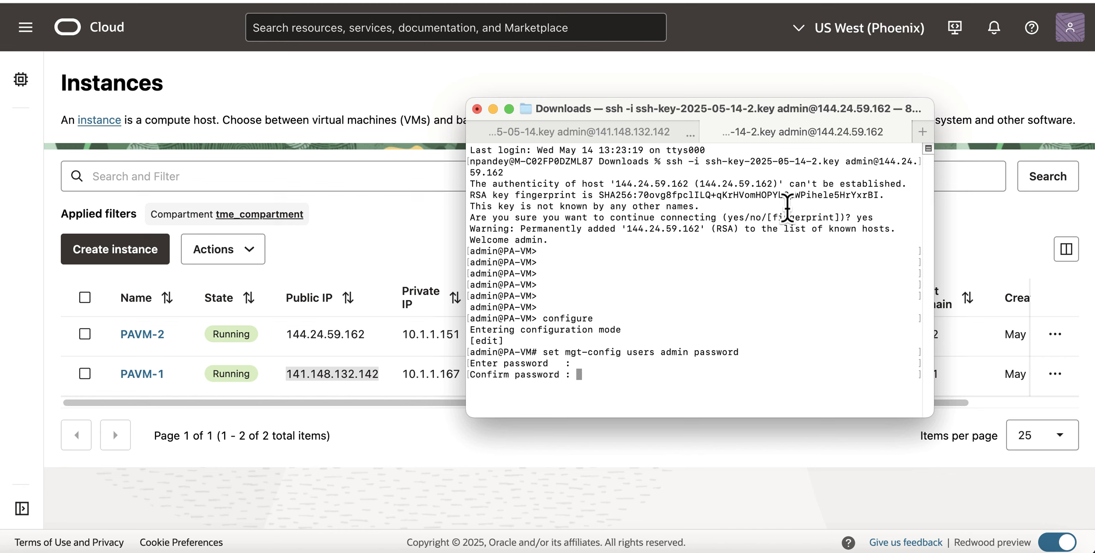
{"action": "key", "text": "Return"}
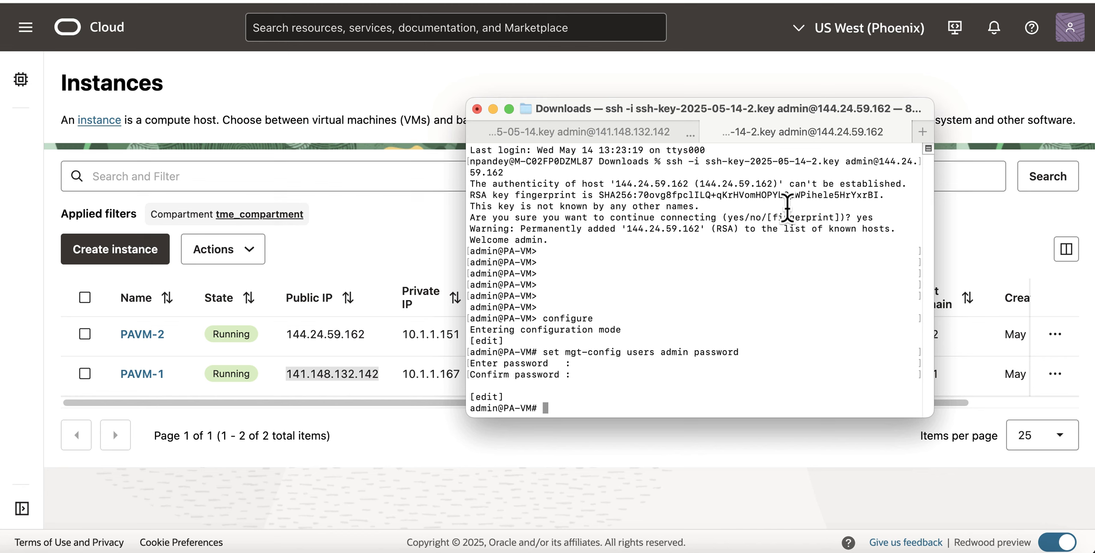
{"action": "key", "text": "Return"}
{"action": "type", "text": "commit"}
{"action": "key", "text": "Return"}
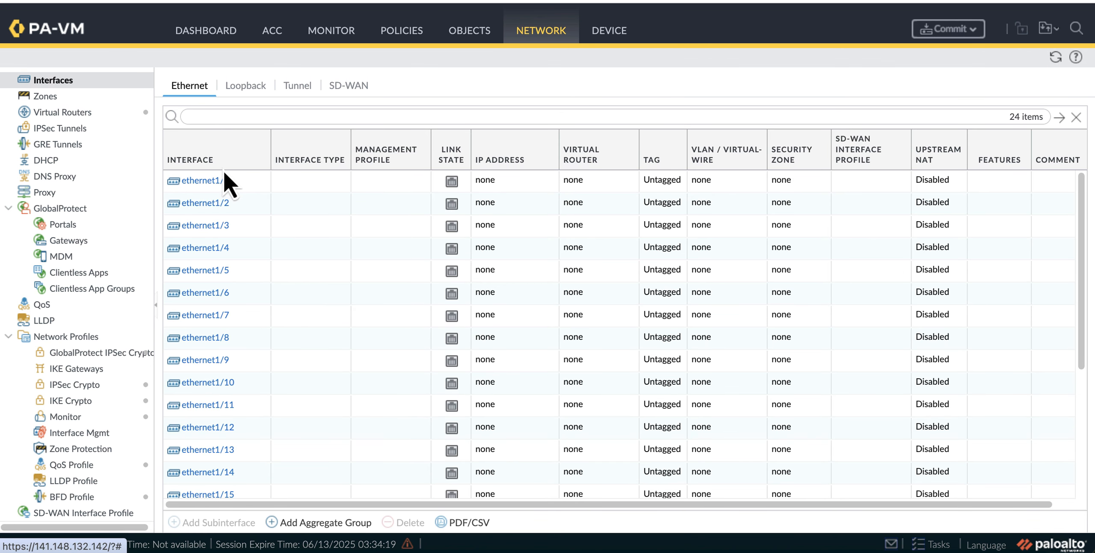
In PAVM-1's web interface, configure ethernet1/1 as Layer3 with static IP 10.1.2.57/24, the default virtual router and the untrust zone
{"action": "left_click", "coordinate": [220, 182]}
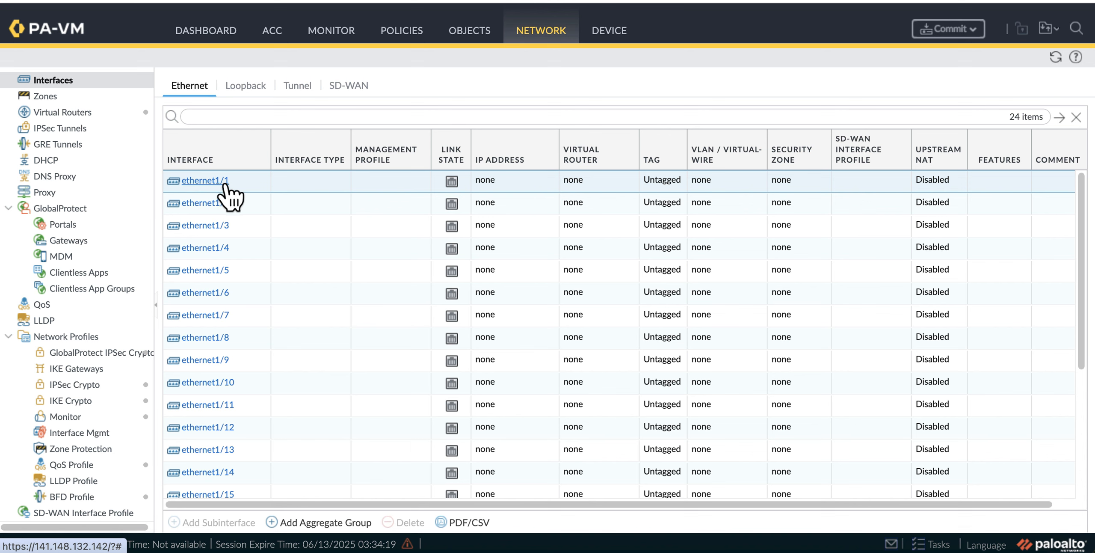
{"action": "left_click", "coordinate": [223, 182]}
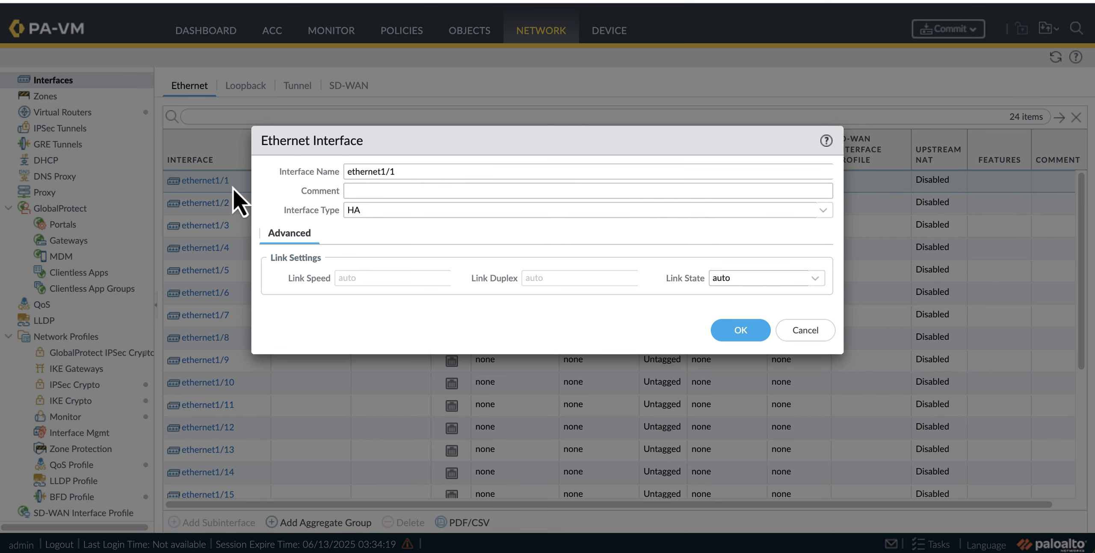
{"action": "left_click", "coordinate": [822, 212]}
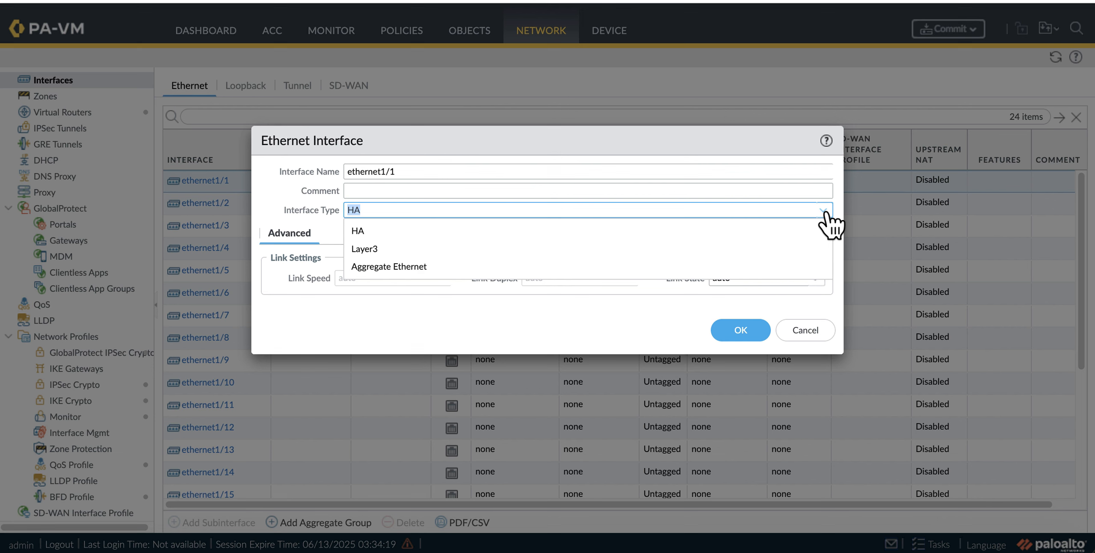
{"action": "left_click", "coordinate": [748, 251]}
{"action": "left_click", "coordinate": [324, 253]}
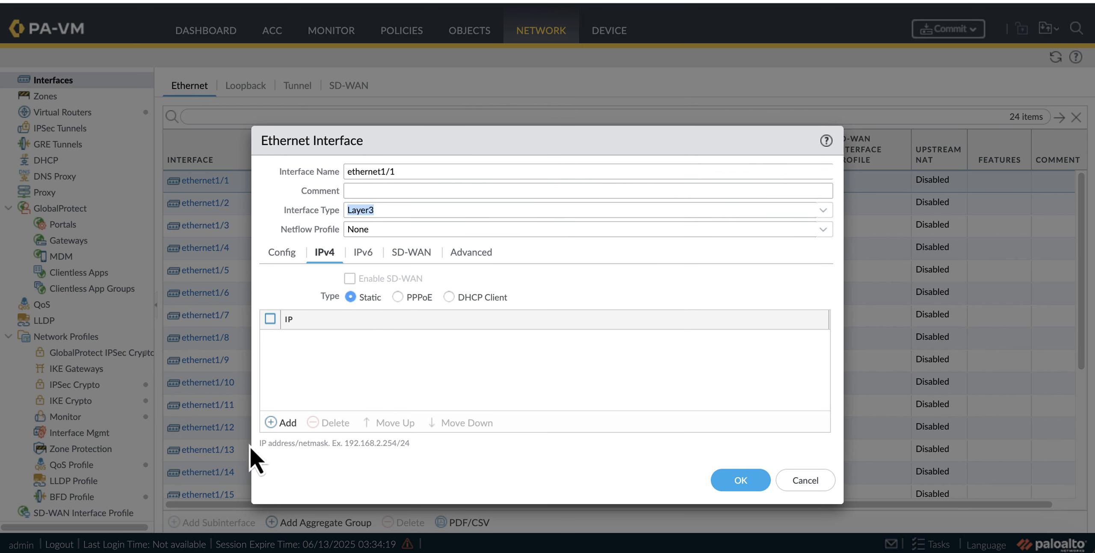
{"action": "left_click", "coordinate": [293, 422]}
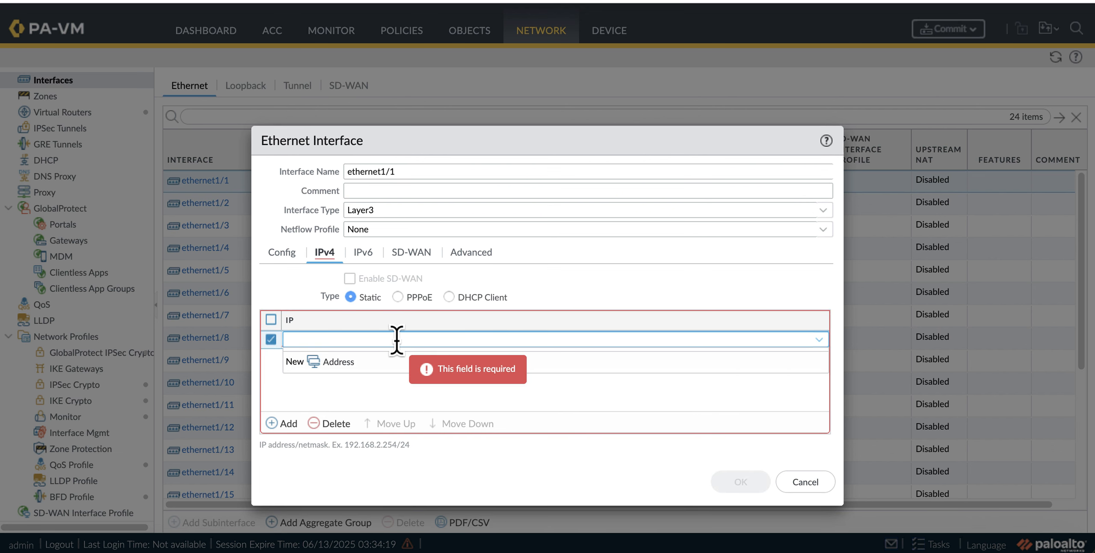
{"action": "type", "text": "10.1.2.57/24"}
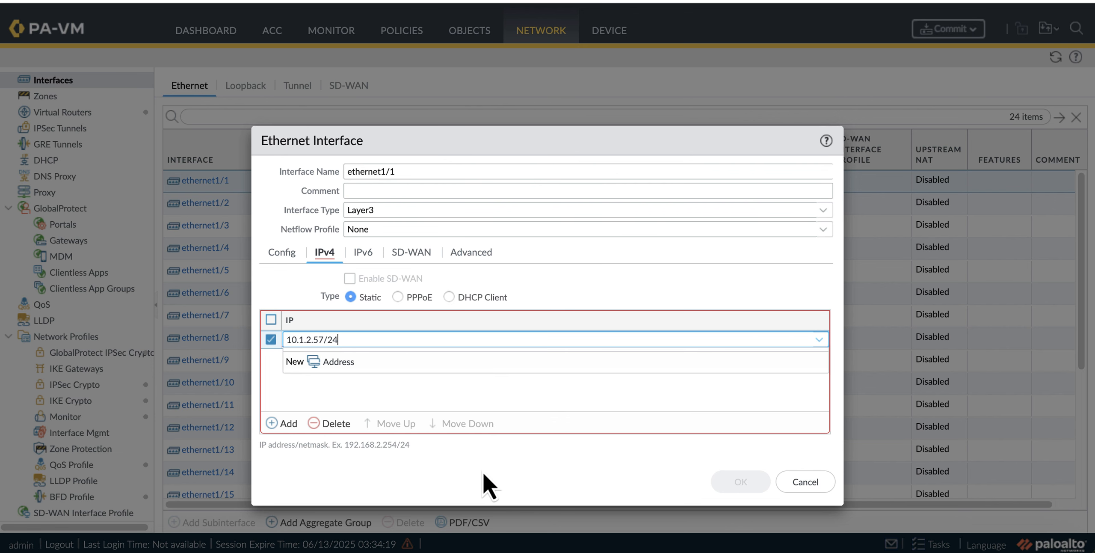
{"action": "left_click", "coordinate": [325, 257]}
{"action": "left_click", "coordinate": [740, 481]}
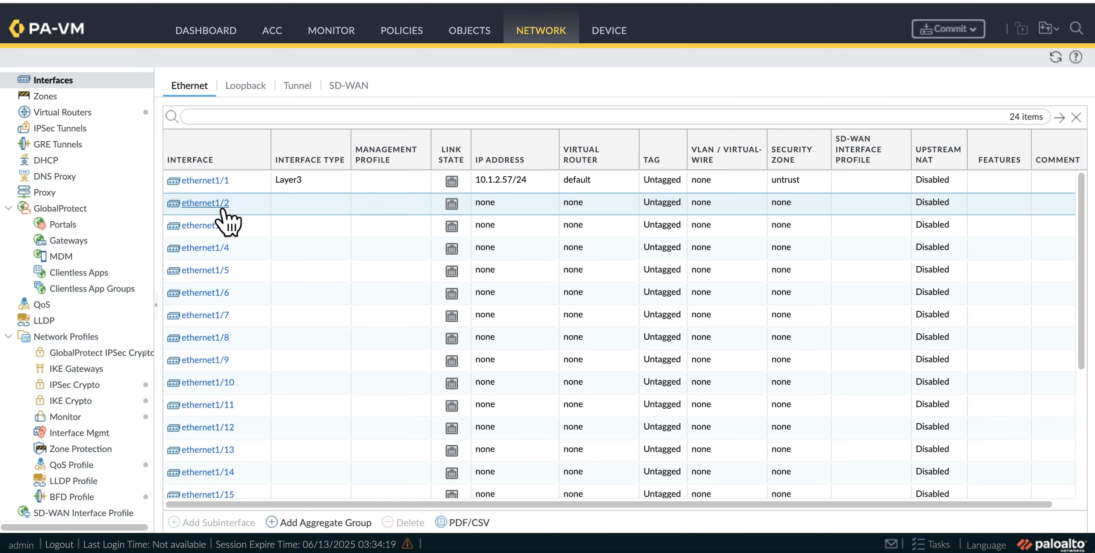
Configure ethernet1/2 as Layer3 with static IP 10.1.3.185/24, the default virtual router and the trsut zone
{"action": "left_click", "coordinate": [221, 205]}
{"action": "left_click", "coordinate": [509, 209]}
{"action": "left_click", "coordinate": [509, 250]}
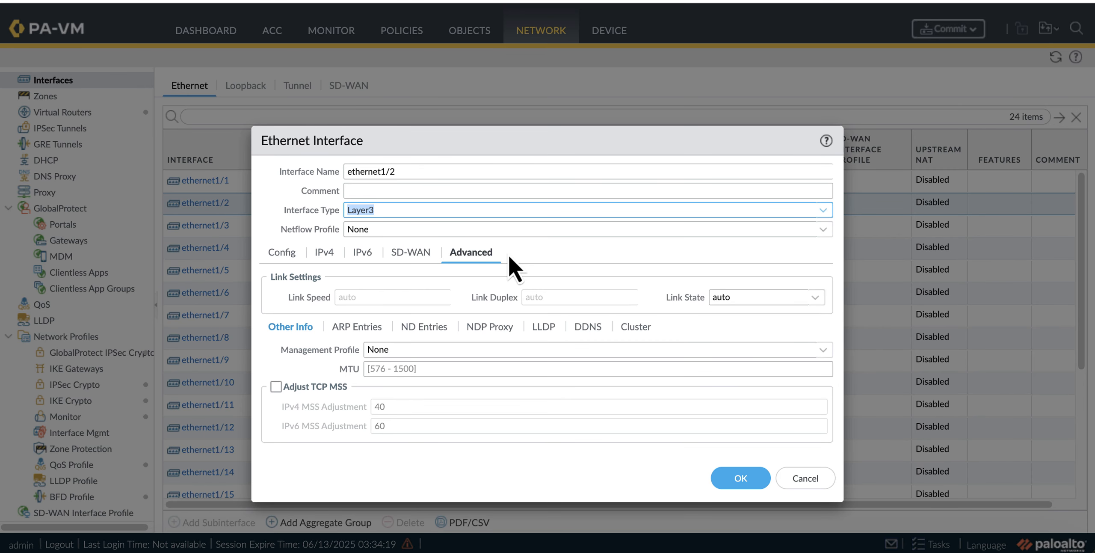
{"action": "left_click", "coordinate": [325, 252]}
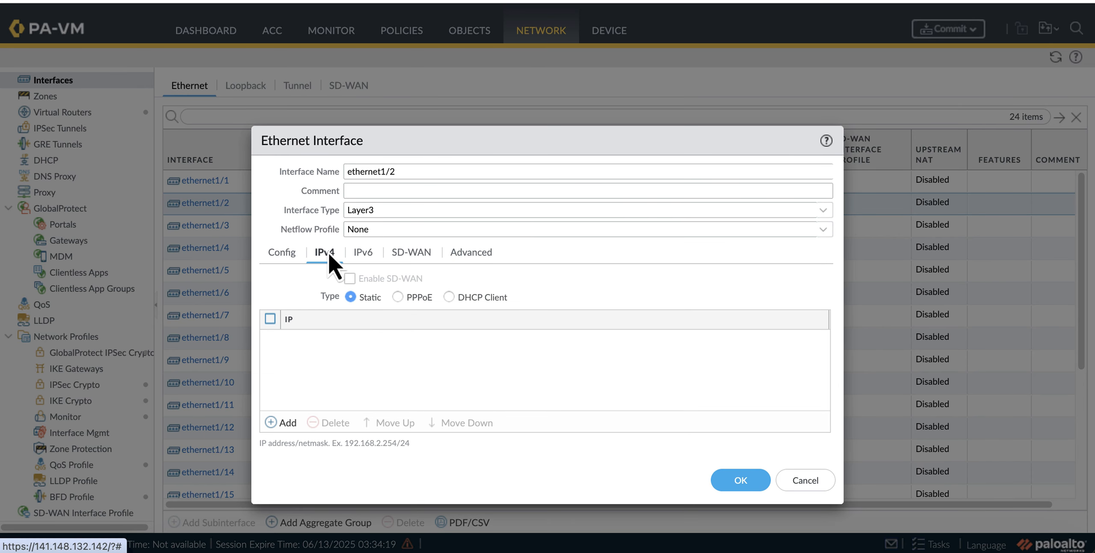
{"action": "left_click", "coordinate": [283, 423]}
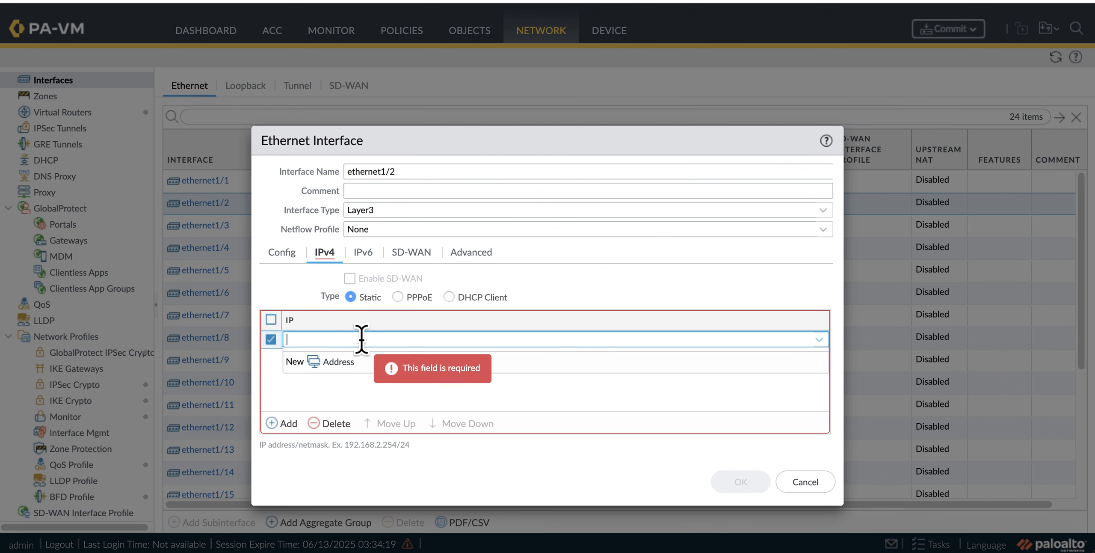
{"action": "type", "text": "10.1.3.185/24"}
{"action": "left_click", "coordinate": [605, 385]}
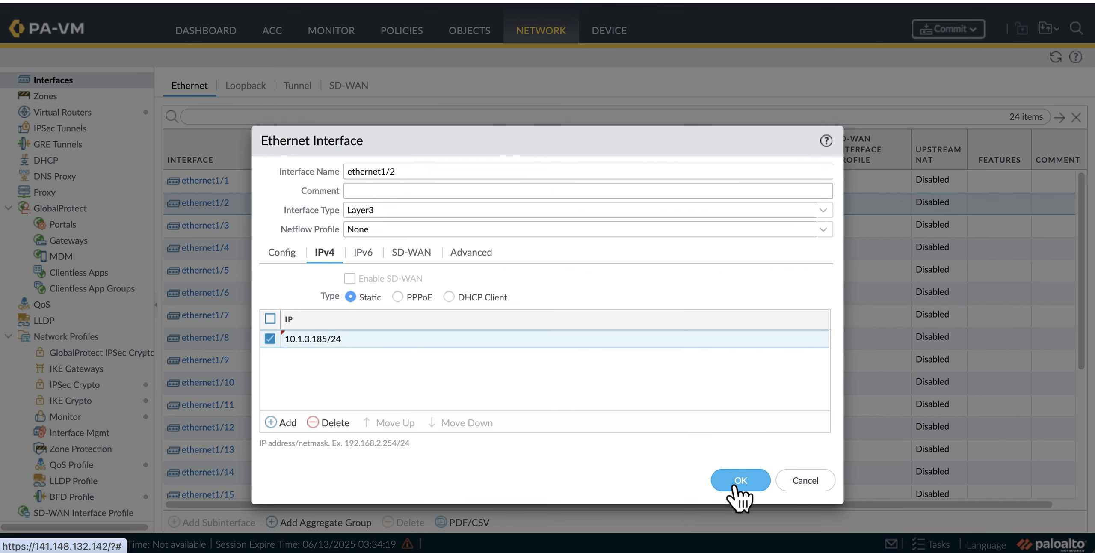
{"action": "left_click", "coordinate": [735, 486]}
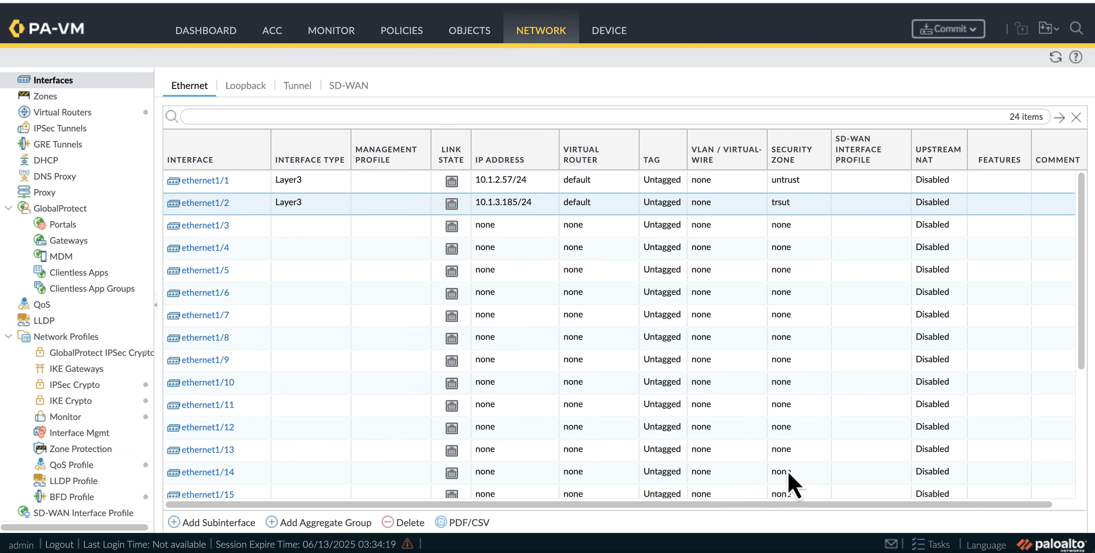
Set ethernet1/3 and ethernet1/4 to the HA interface type and commit the PAVM-1 configuration
{"action": "left_click", "coordinate": [213, 227]}
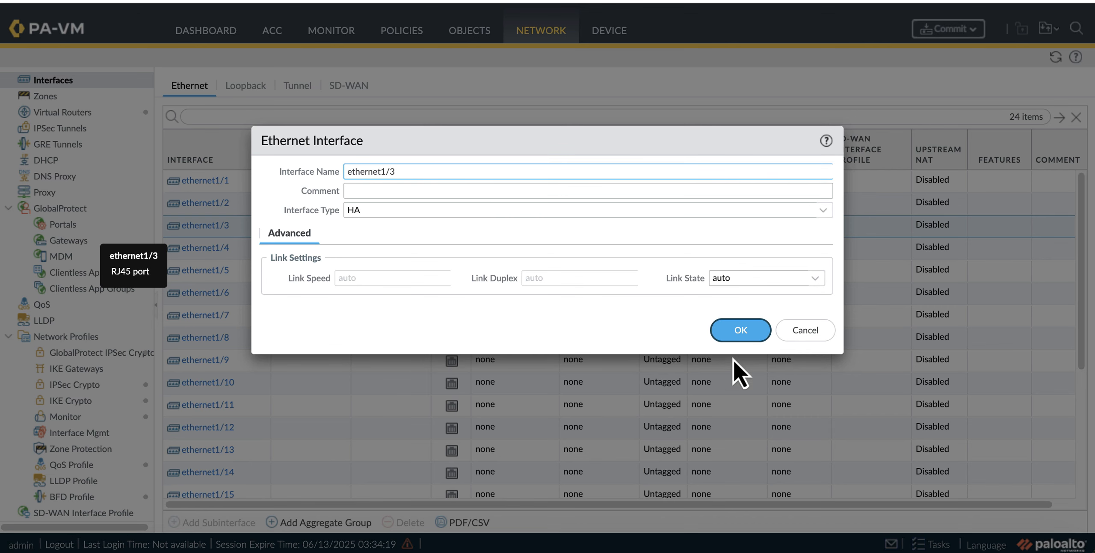
{"action": "left_click", "coordinate": [742, 332]}
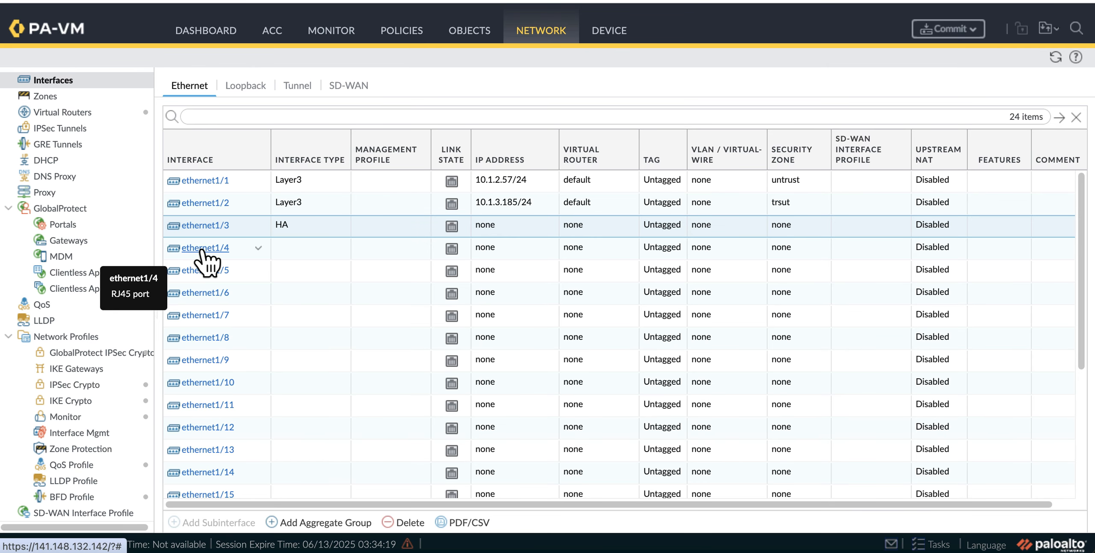
{"action": "left_click", "coordinate": [192, 243]}
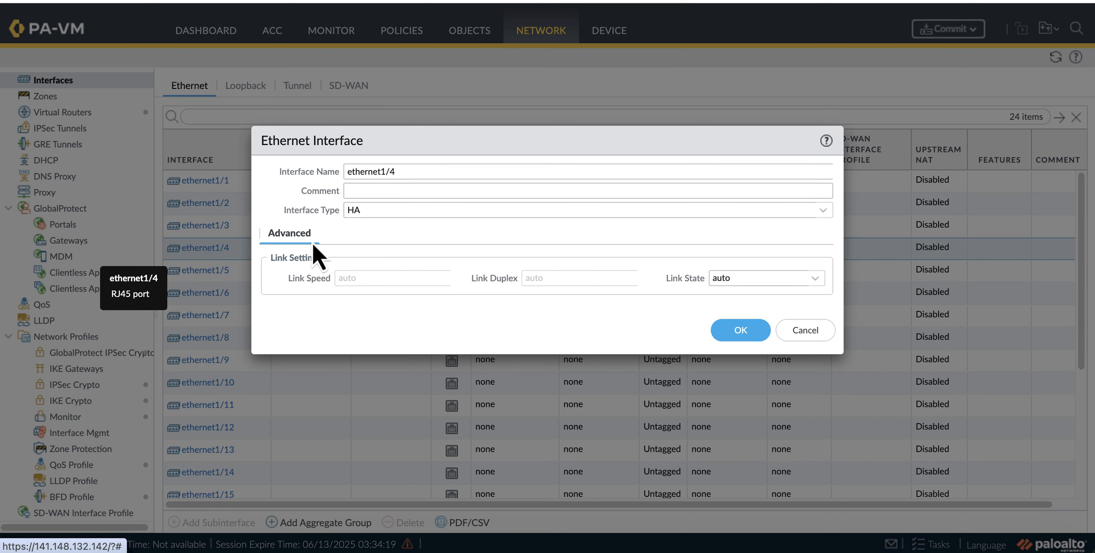
{"action": "left_click", "coordinate": [739, 334]}
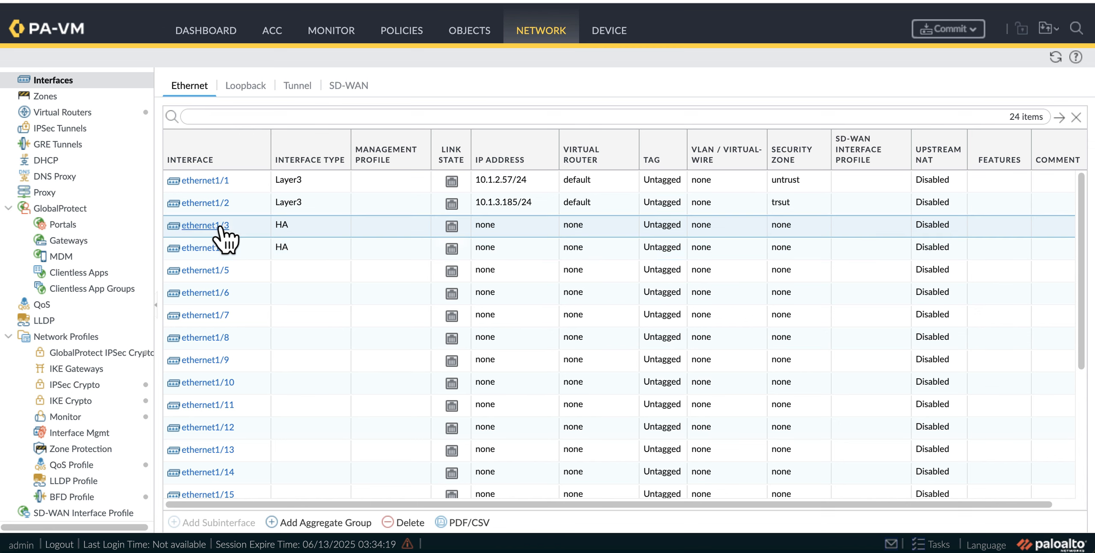
{"action": "left_click", "coordinate": [962, 29]}
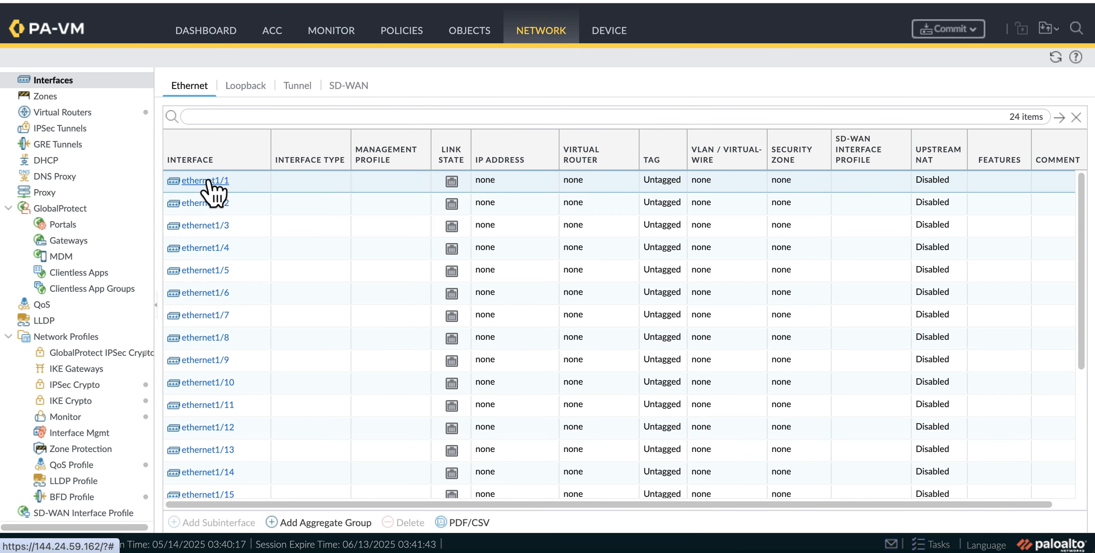
In PAVM-2's web interface, set the interface type of ethernet1/1 to Layer3
{"action": "left_click", "coordinate": [210, 180]}
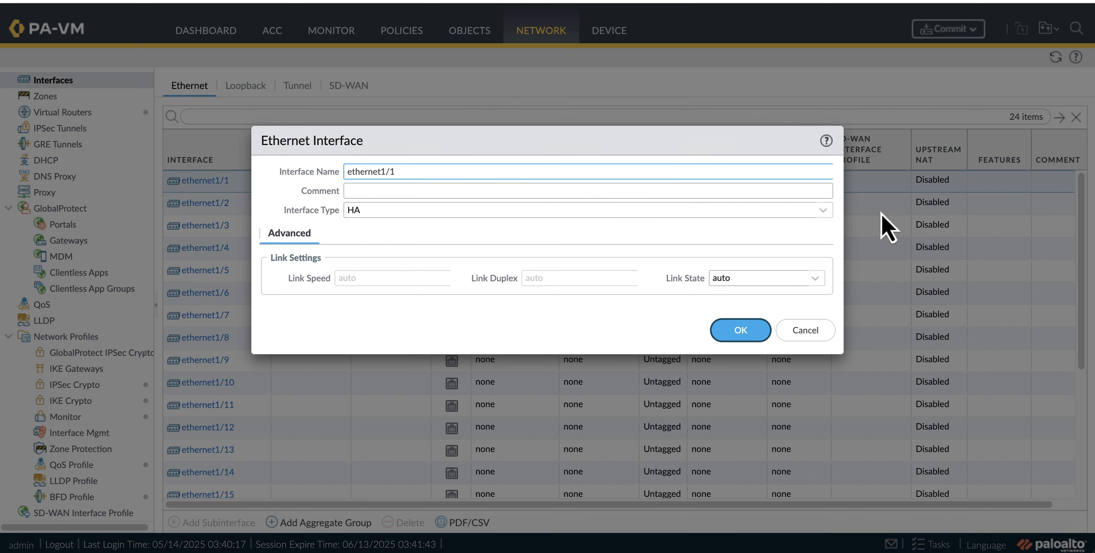
{"action": "left_click", "coordinate": [822, 212]}
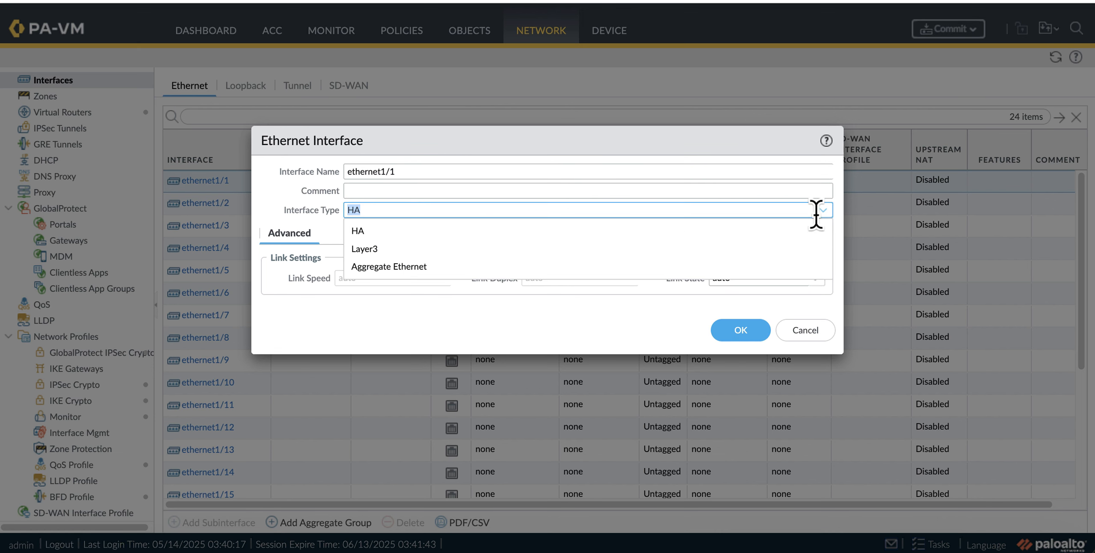
{"action": "left_click", "coordinate": [402, 248]}
{"action": "left_click", "coordinate": [283, 253]}
{"action": "left_click", "coordinate": [746, 372]}
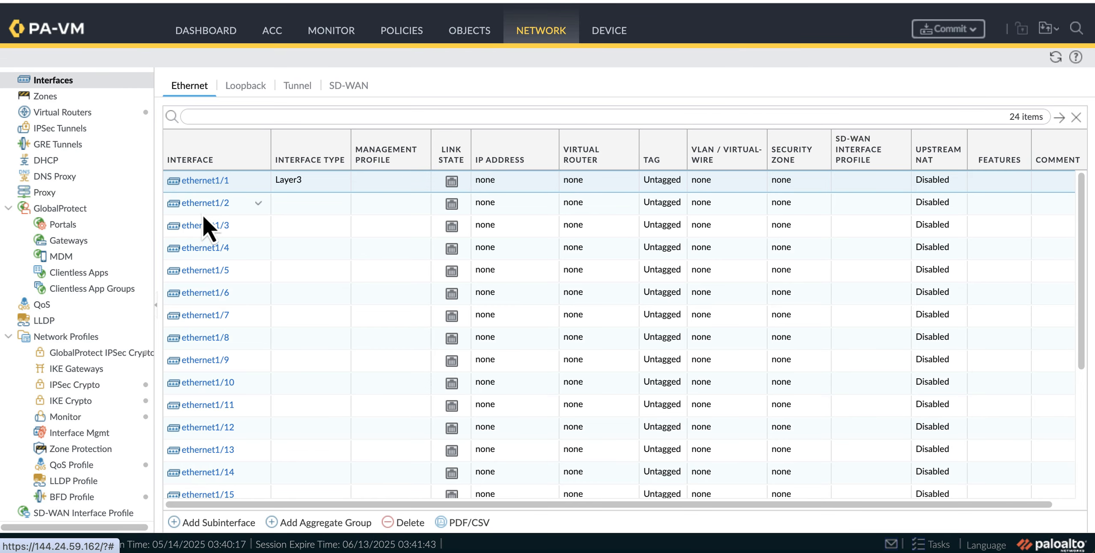
Set ethernet1/2 on PAVM-2 to the Layer3 interface type with the comment trust
{"action": "left_click", "coordinate": [201, 205]}
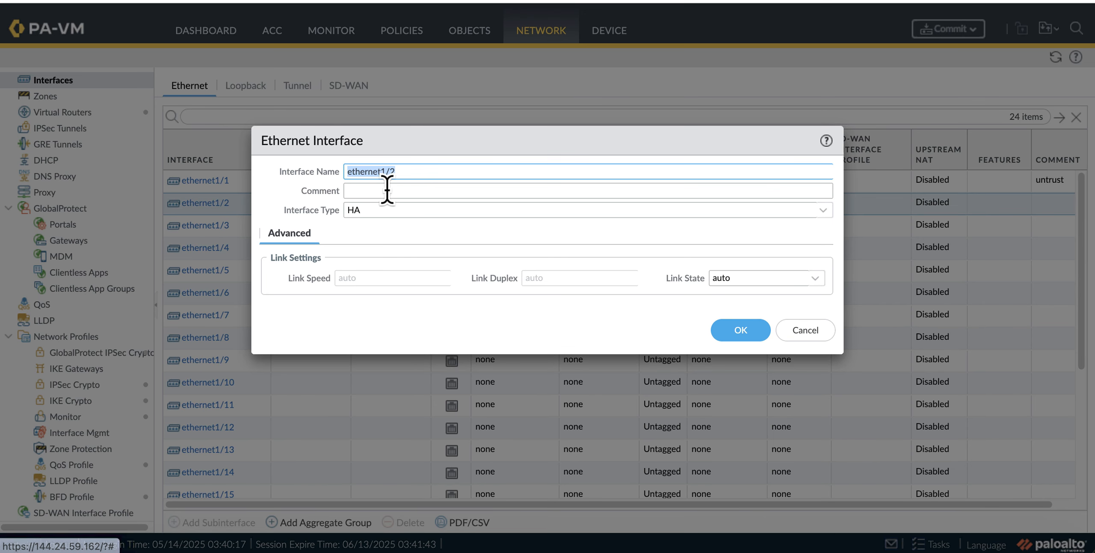
{"action": "left_click", "coordinate": [830, 218]}
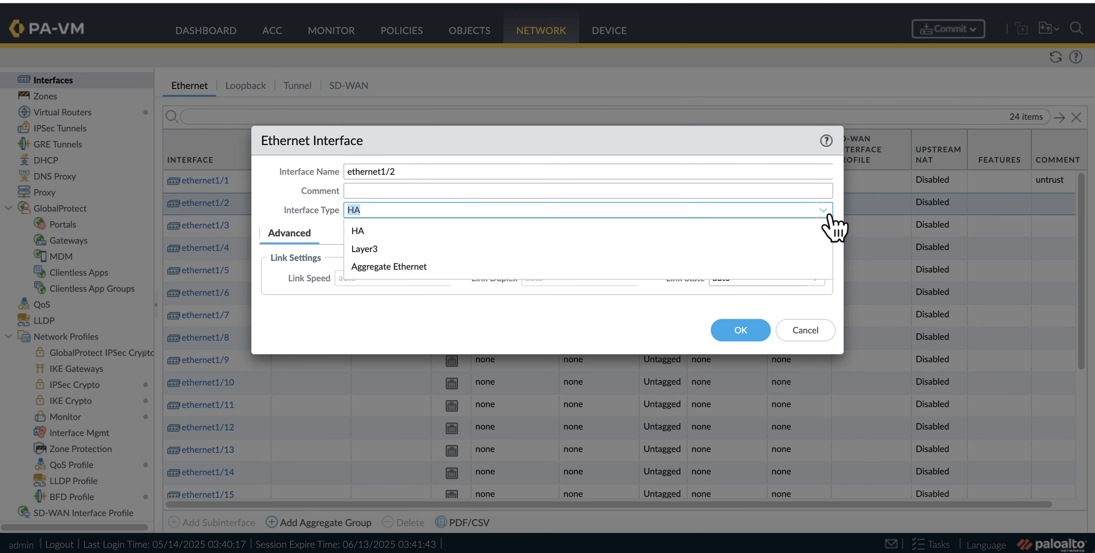
{"action": "left_click", "coordinate": [724, 252]}
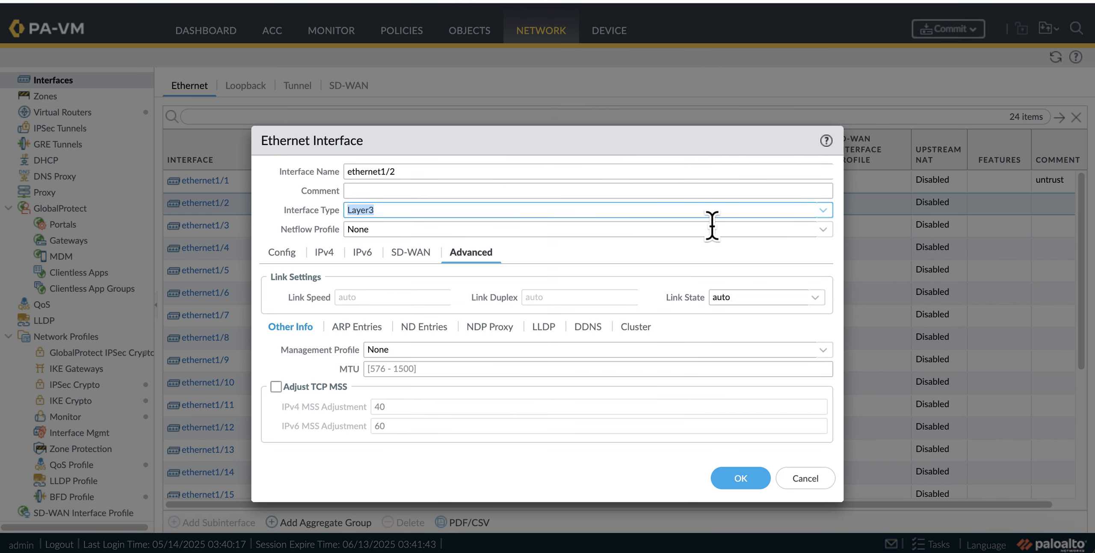
{"action": "left_click", "coordinate": [714, 191]}
{"action": "type", "text": "trust"}
{"action": "left_click", "coordinate": [741, 477]}
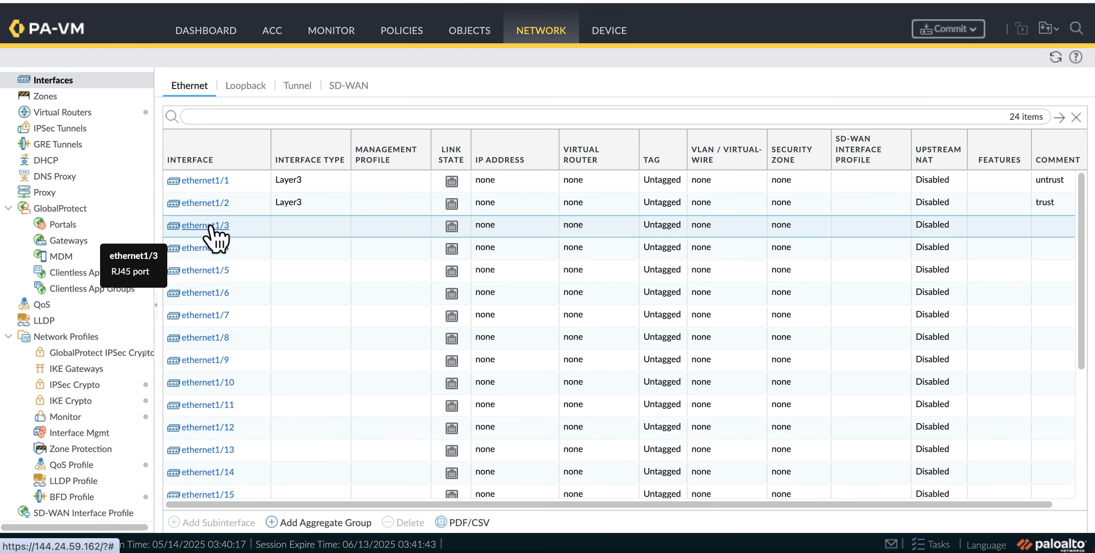
Set ethernet1/3 on PAVM-2 to the HA interface type with the comment HA1
{"action": "left_click", "coordinate": [211, 227]}
{"action": "left_click", "coordinate": [606, 191]}
{"action": "type", "text": "HA1"}
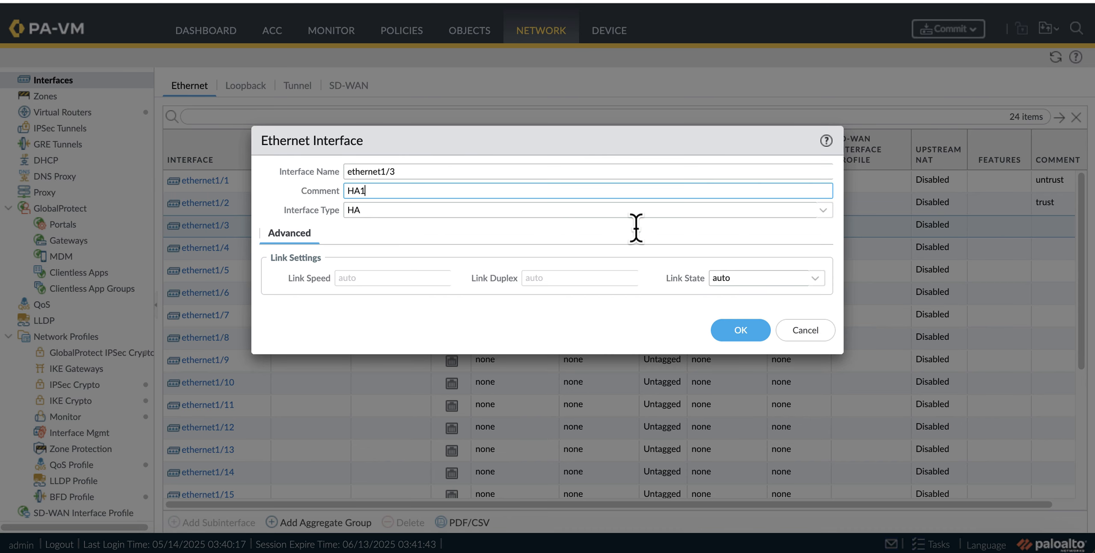
{"action": "left_click", "coordinate": [732, 334]}
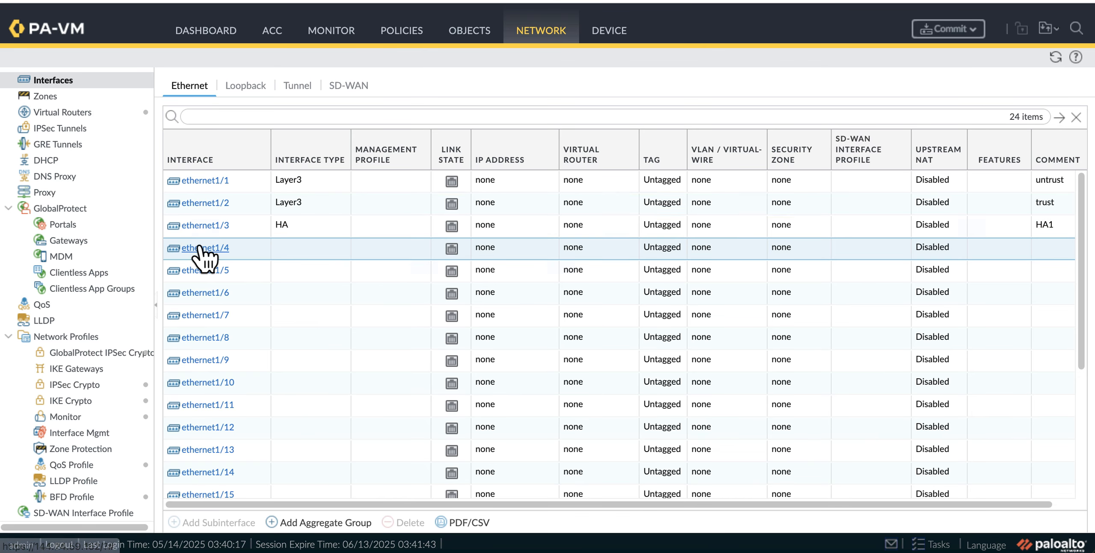
Set ethernet1/4 on PAVM-2 to the HA interface type with the comment HA2, and commit all changes
{"action": "left_click", "coordinate": [206, 250]}
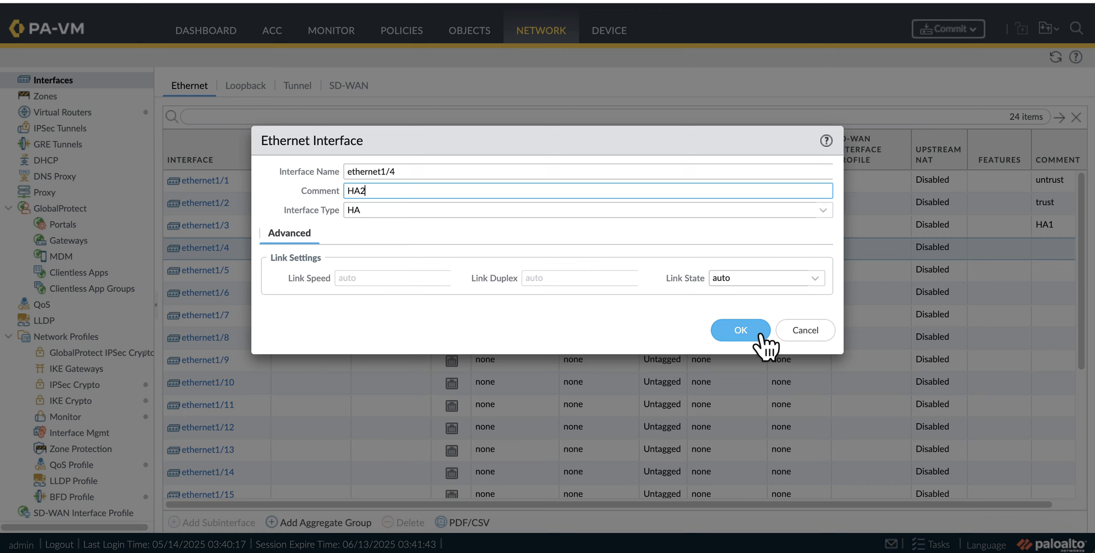
{"action": "left_click", "coordinate": [744, 336]}
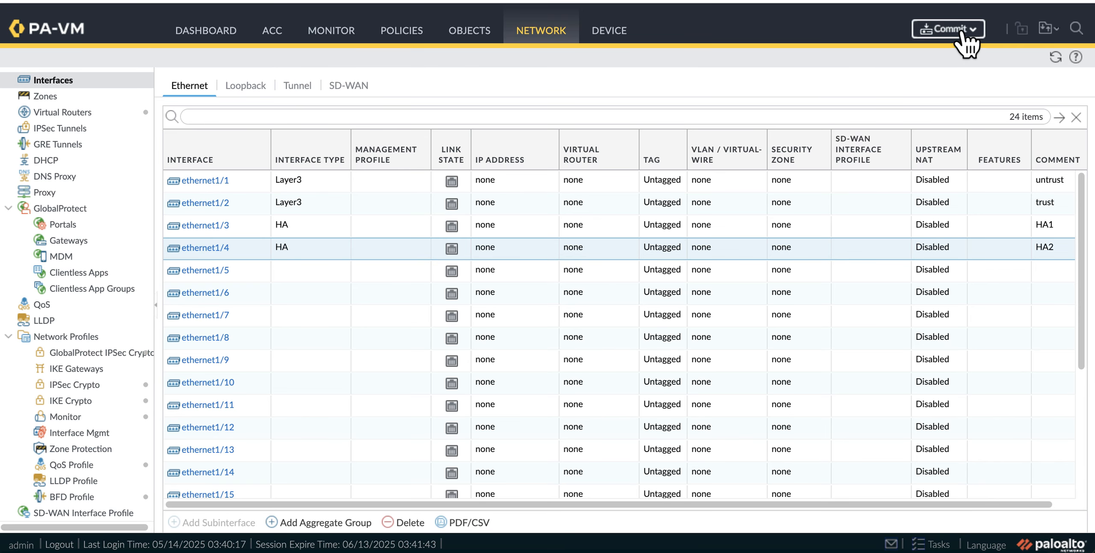
{"action": "left_click", "coordinate": [967, 30]}
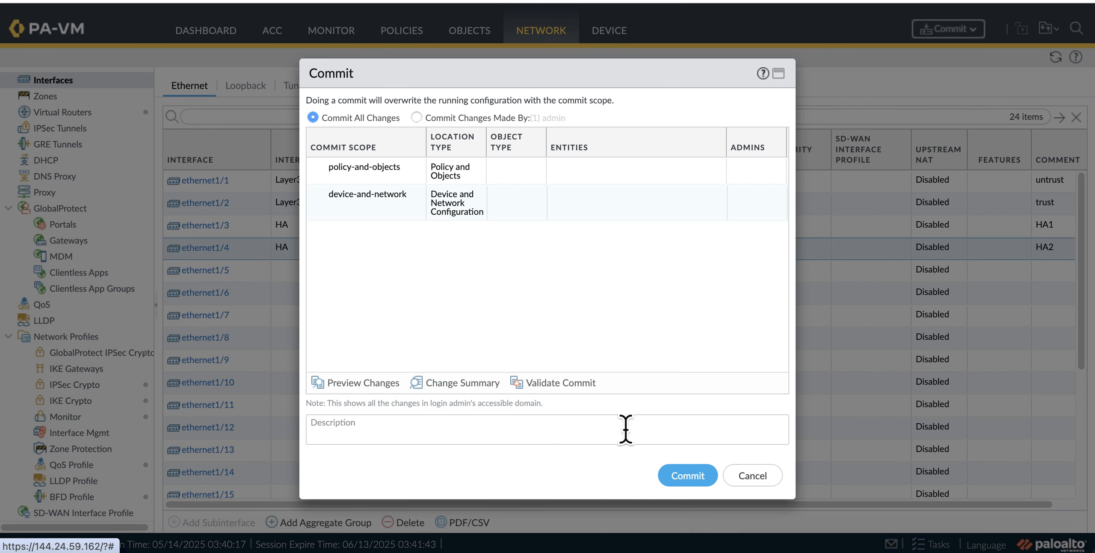
{"action": "left_click", "coordinate": [688, 475]}
On PAVM-1, enable active-passive high availability with group ID 50 and peer HA1 IP address 10.1.4.58
{"action": "left_click", "coordinate": [612, 31]}
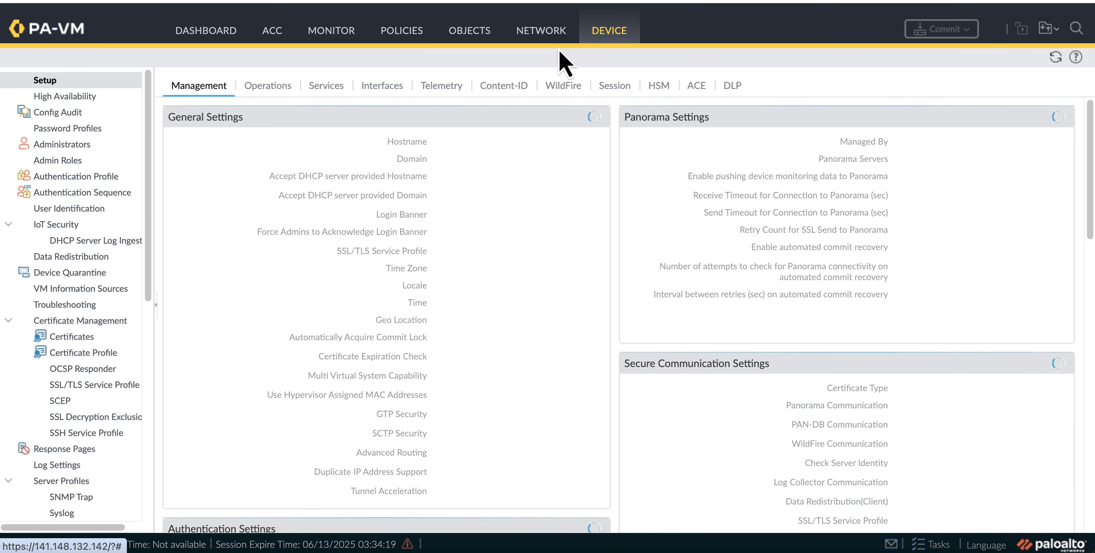
{"action": "left_click", "coordinate": [47, 96]}
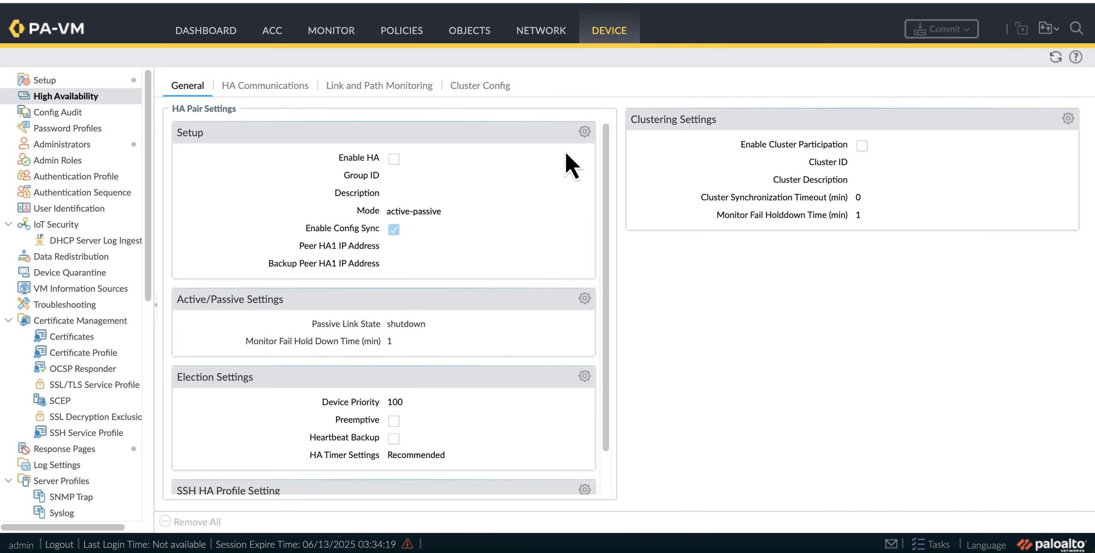
{"action": "left_click", "coordinate": [585, 132]}
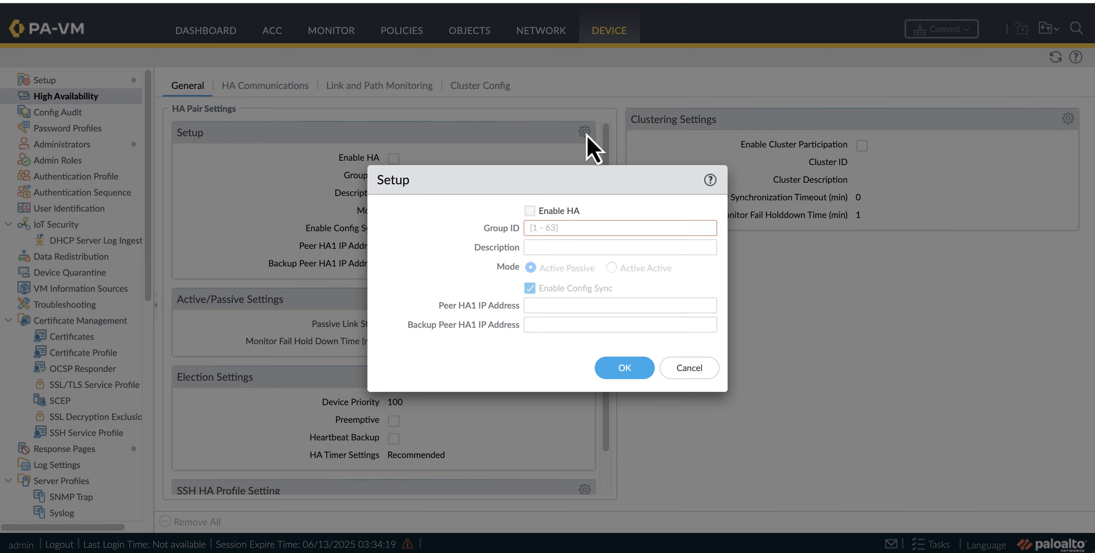
{"action": "left_click", "coordinate": [537, 211]}
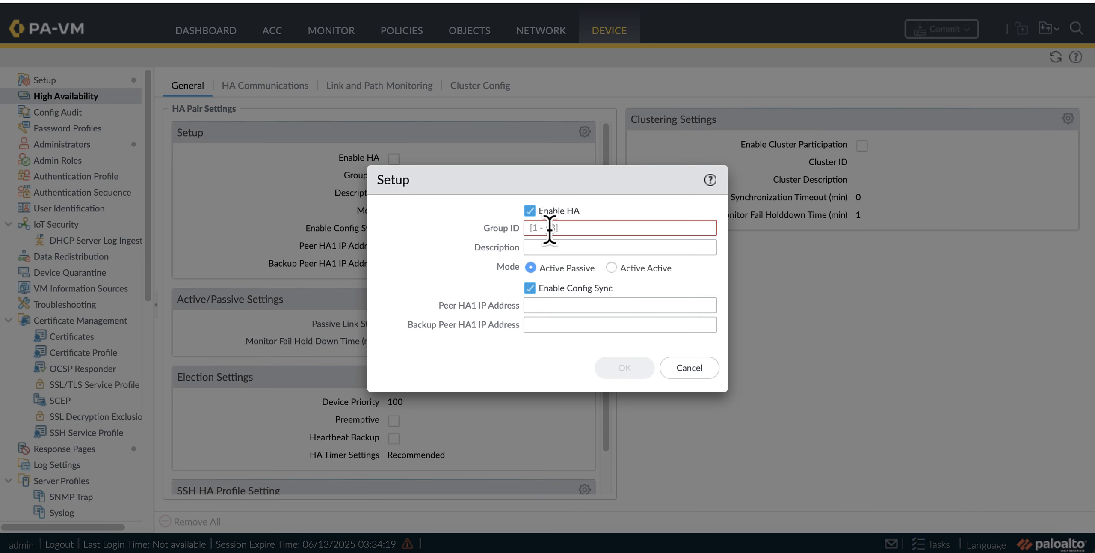
{"action": "left_click", "coordinate": [551, 228]}
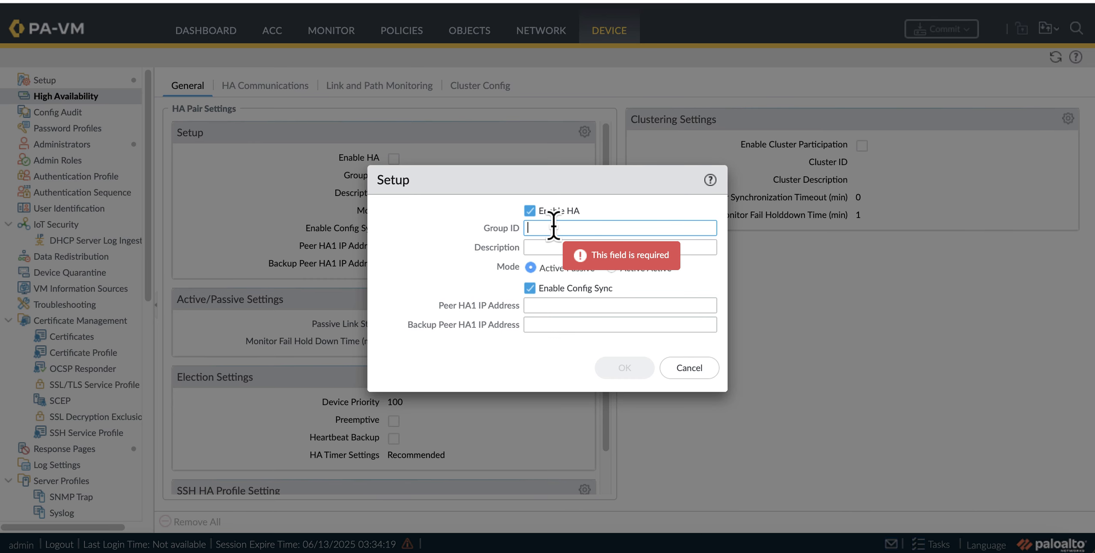
{"action": "type", "text": "50"}
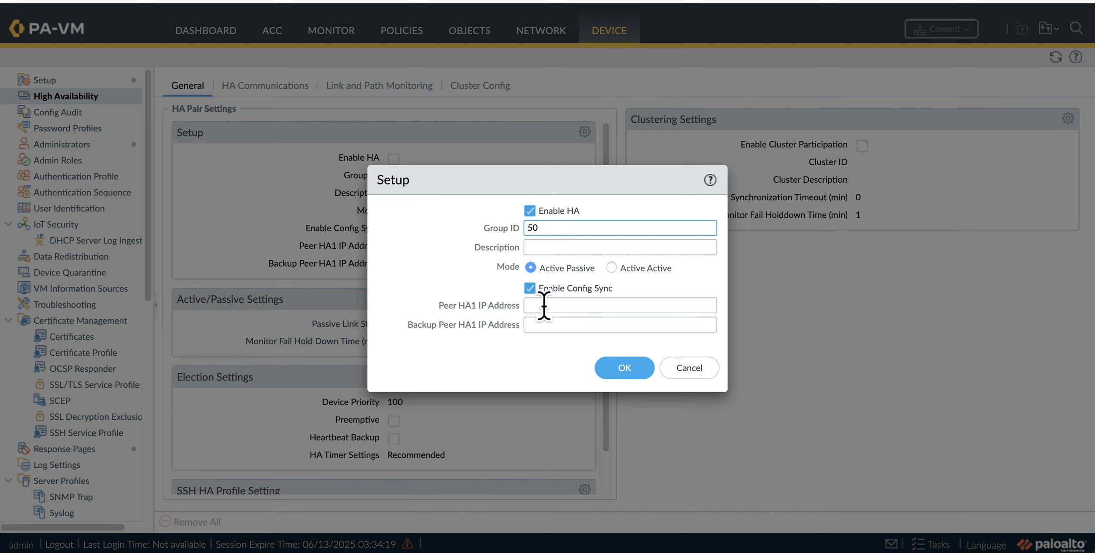
{"action": "left_click", "coordinate": [578, 307]}
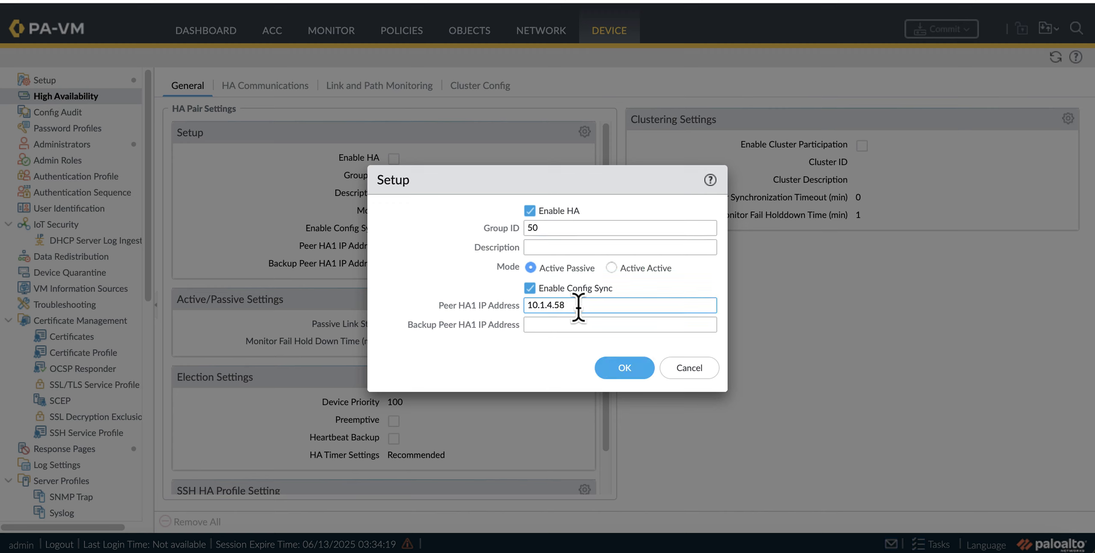
{"action": "left_click", "coordinate": [633, 373]}
Enable the Preemptive option in PAVM-1's HA election settings
{"action": "left_click", "coordinate": [584, 376]}
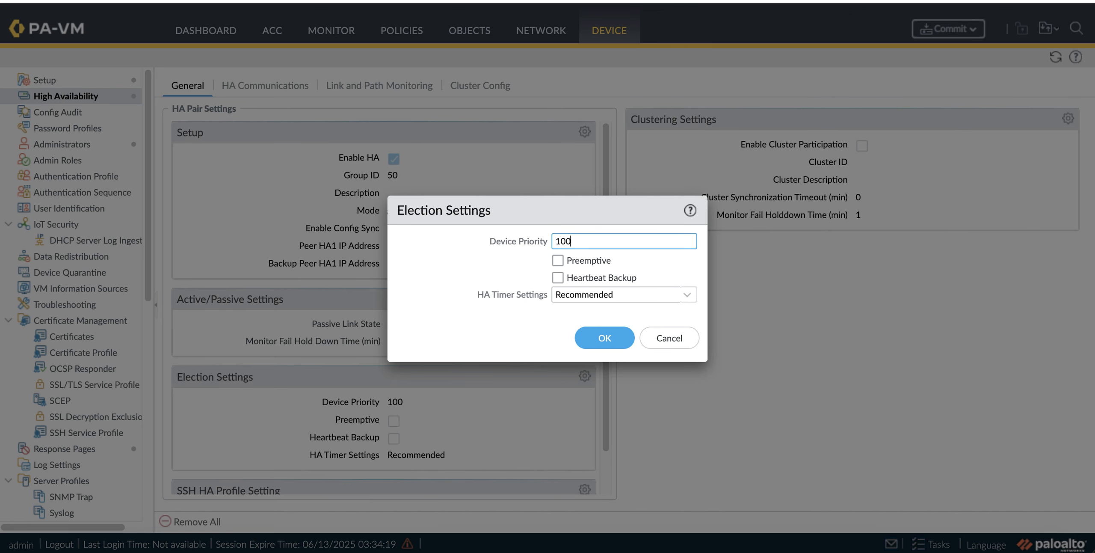
{"action": "left_click", "coordinate": [558, 260]}
{"action": "left_click", "coordinate": [604, 337]}
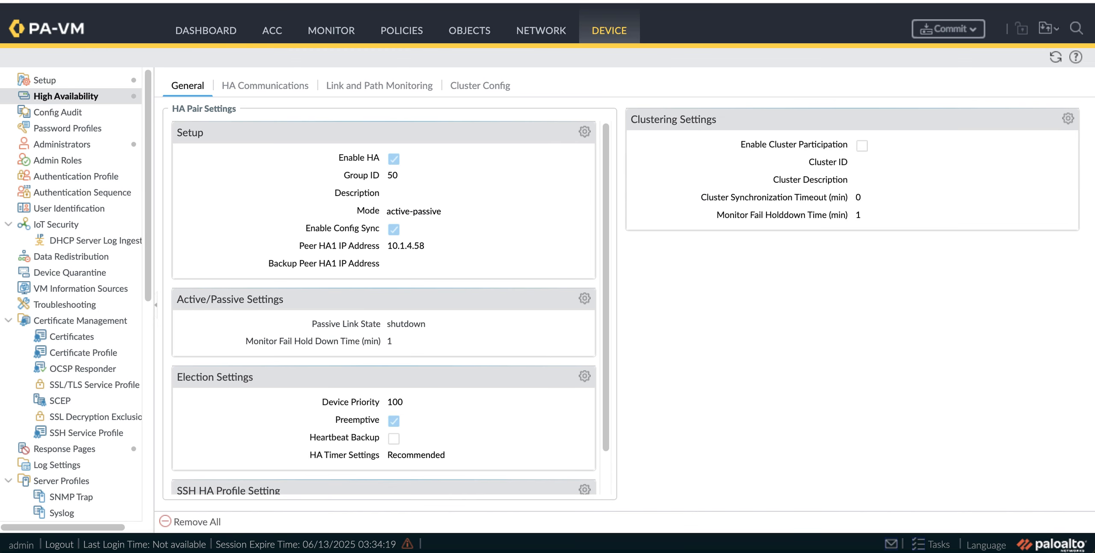
Configure PAVM-1's HA1 control link on port ethernet1/3 with address 10.1.4.27 and netmask 255.255.255.0
{"action": "left_click", "coordinate": [274, 88]}
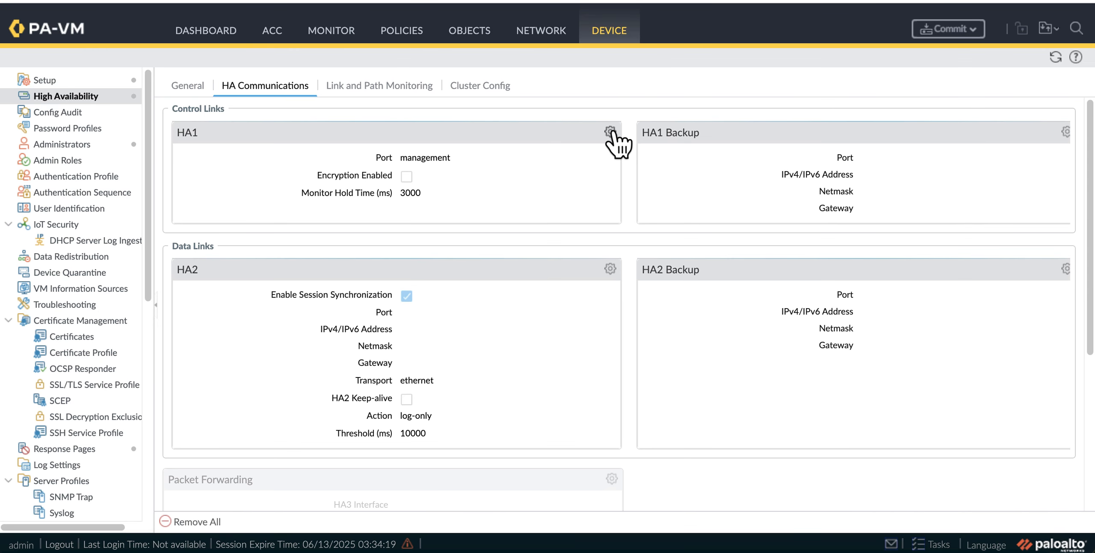
{"action": "left_click", "coordinate": [610, 132]}
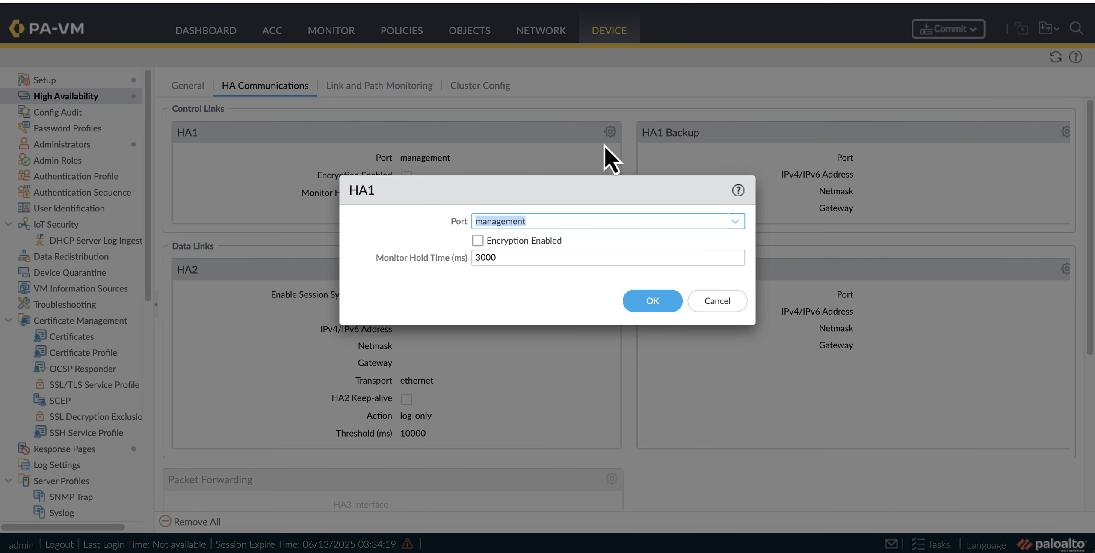
{"action": "left_click", "coordinate": [734, 221]}
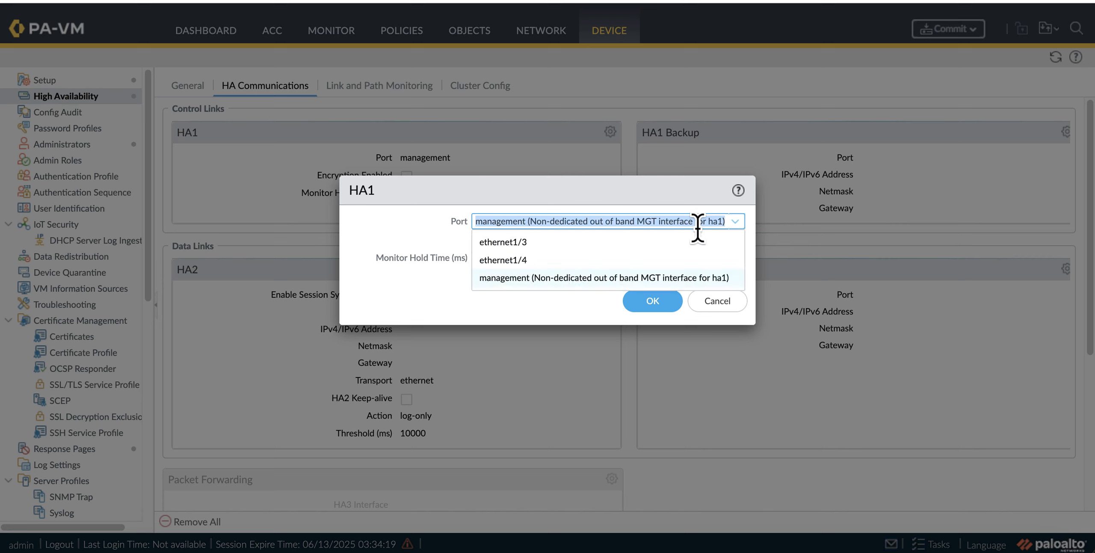
{"action": "left_click", "coordinate": [540, 242]}
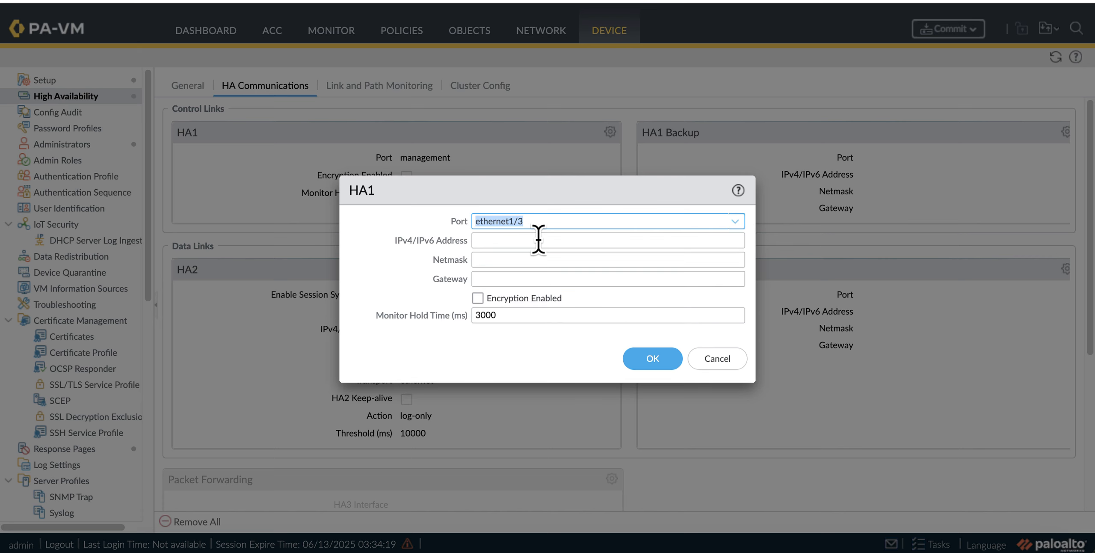
{"action": "left_click", "coordinate": [504, 242]}
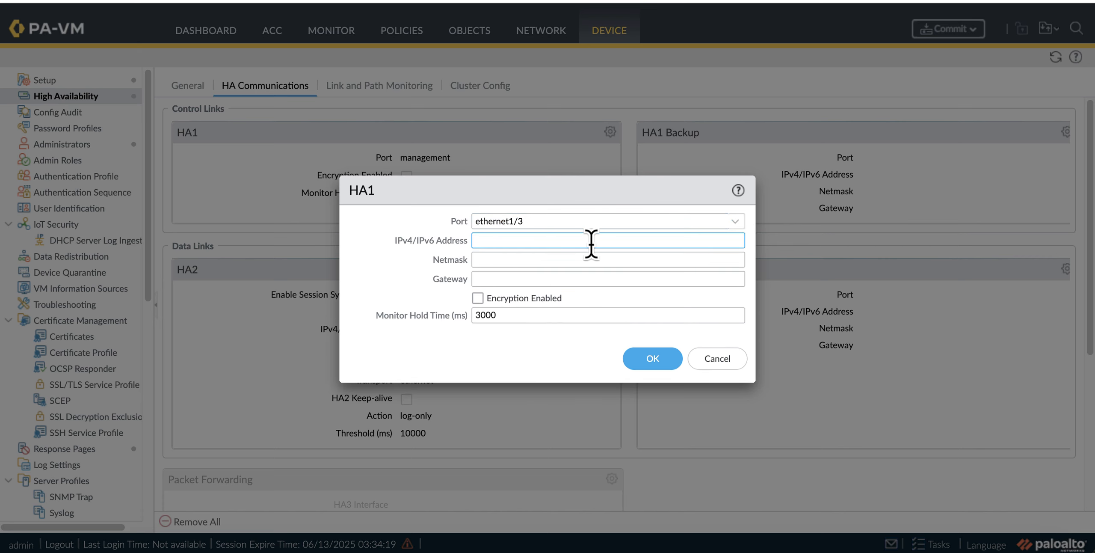
{"action": "key", "text": "Tab"}
{"action": "type", "text": "255.255.255.0"}
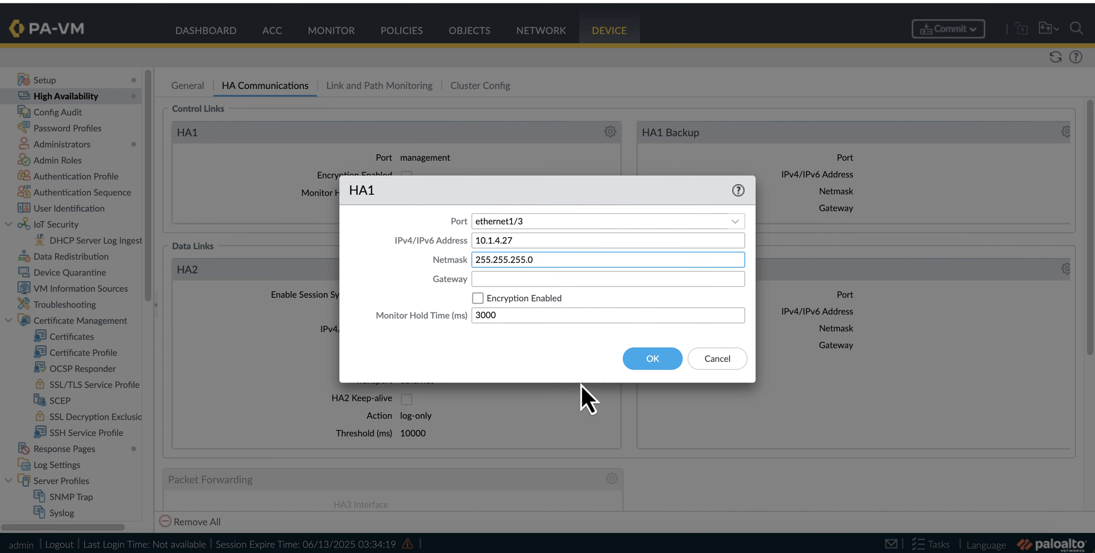
{"action": "left_click", "coordinate": [644, 360]}
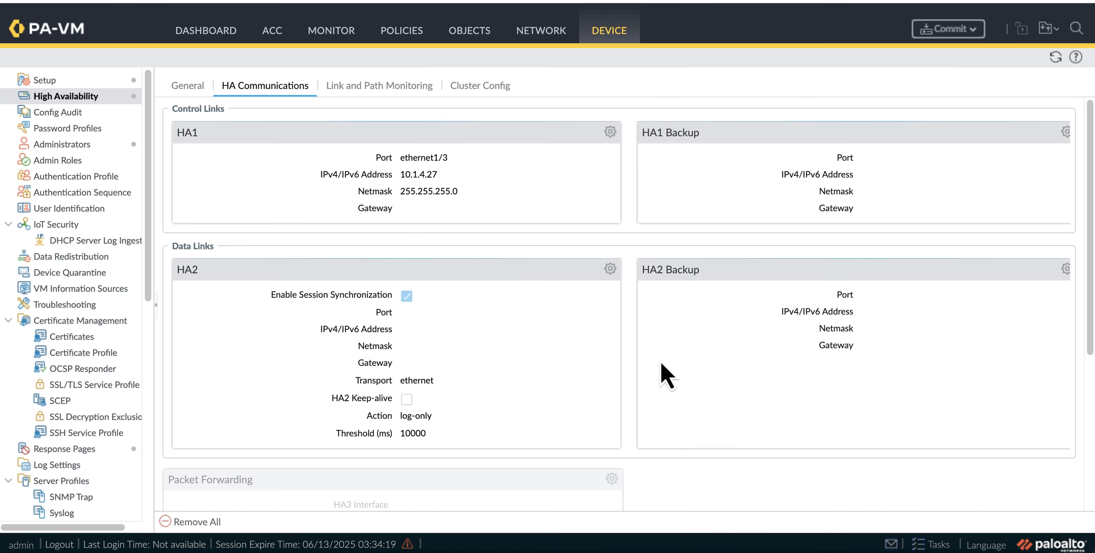
Configure PAVM-1's HA2 data link on ethernet1/4 with address 10.1.4.39, netmask 255.255.255.0 and udp transport, and commit all changes
{"action": "left_click", "coordinate": [609, 268]}
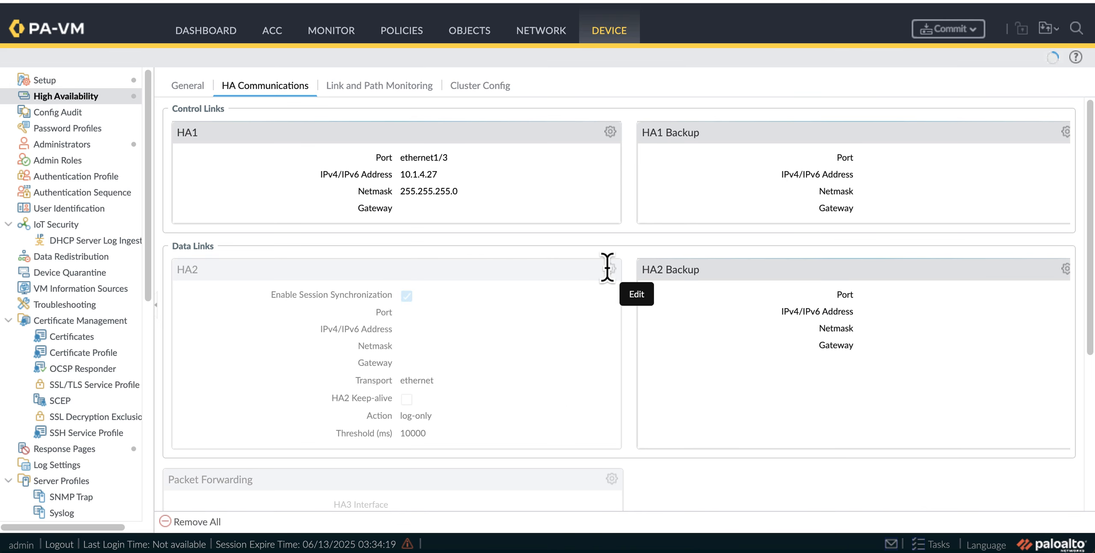
{"action": "left_click", "coordinate": [531, 223]}
{"action": "type", "text": "10.1.4.39"}
{"action": "key", "text": "Tab"}
{"action": "type", "text": "255.255.255.0"}
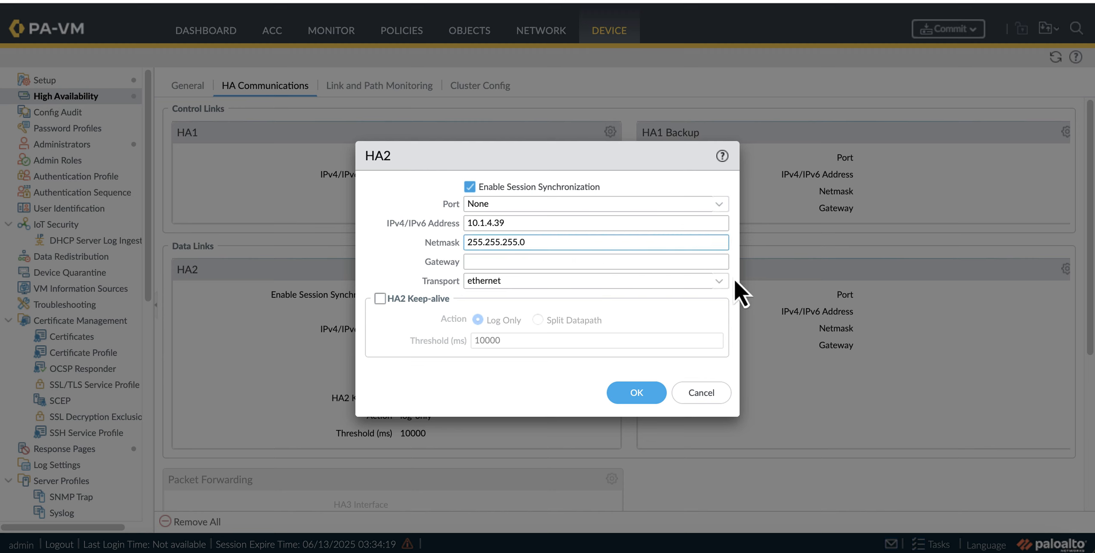
{"action": "left_click", "coordinate": [721, 282]}
{"action": "left_click", "coordinate": [556, 338]}
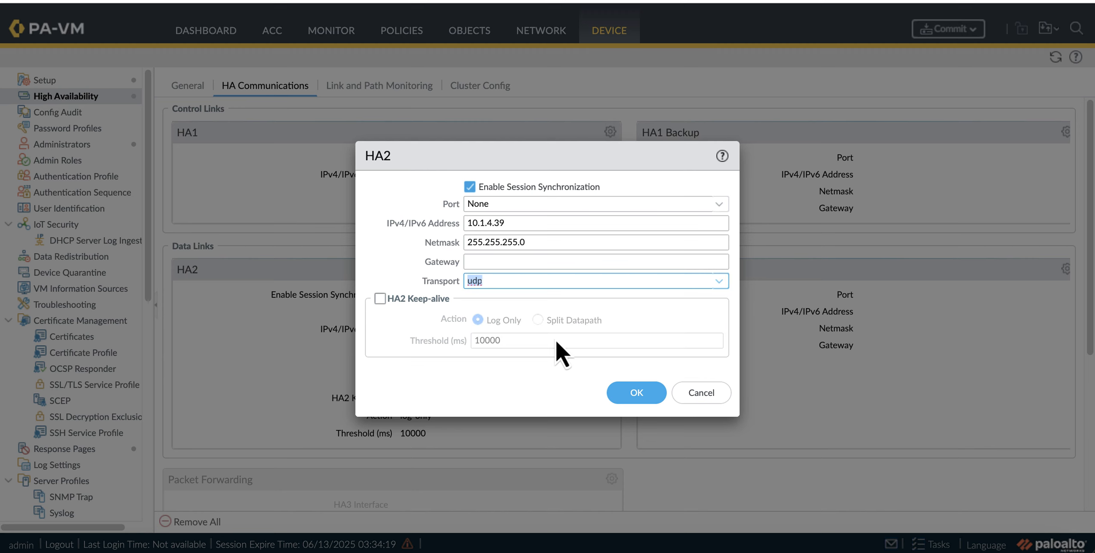
{"action": "left_click", "coordinate": [723, 204]}
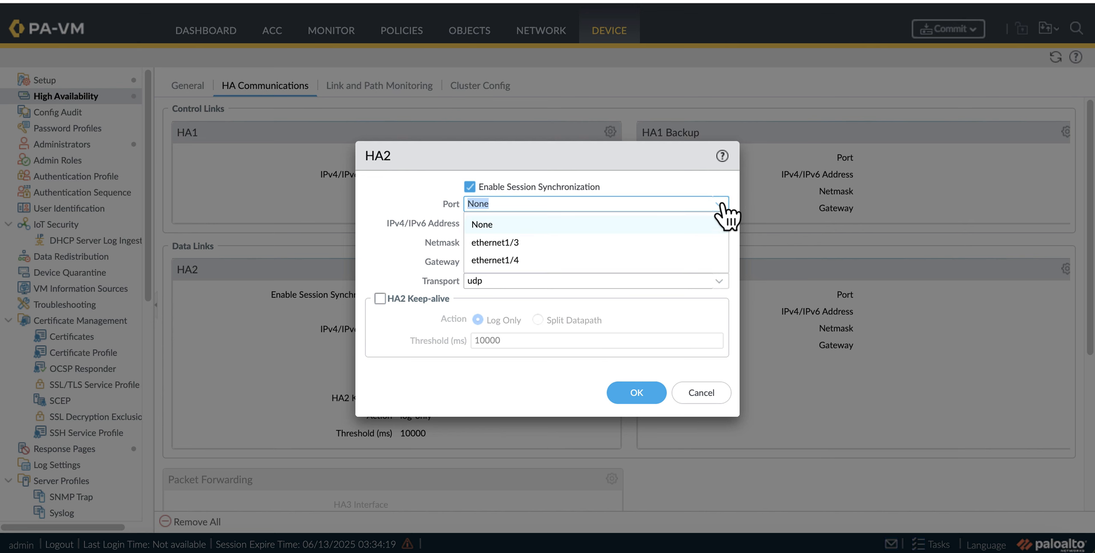
{"action": "left_click", "coordinate": [556, 262]}
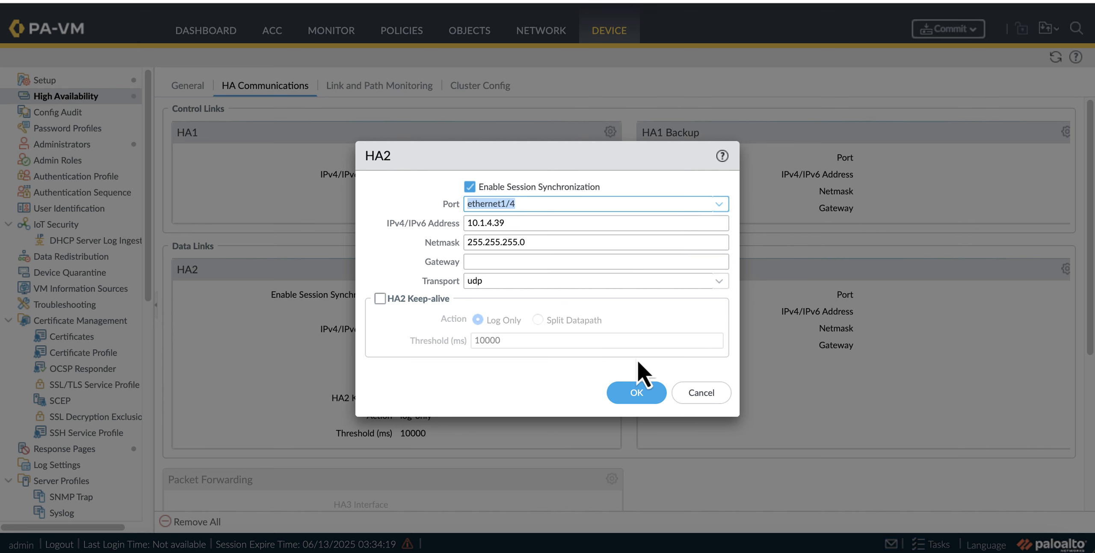
{"action": "left_click", "coordinate": [650, 398]}
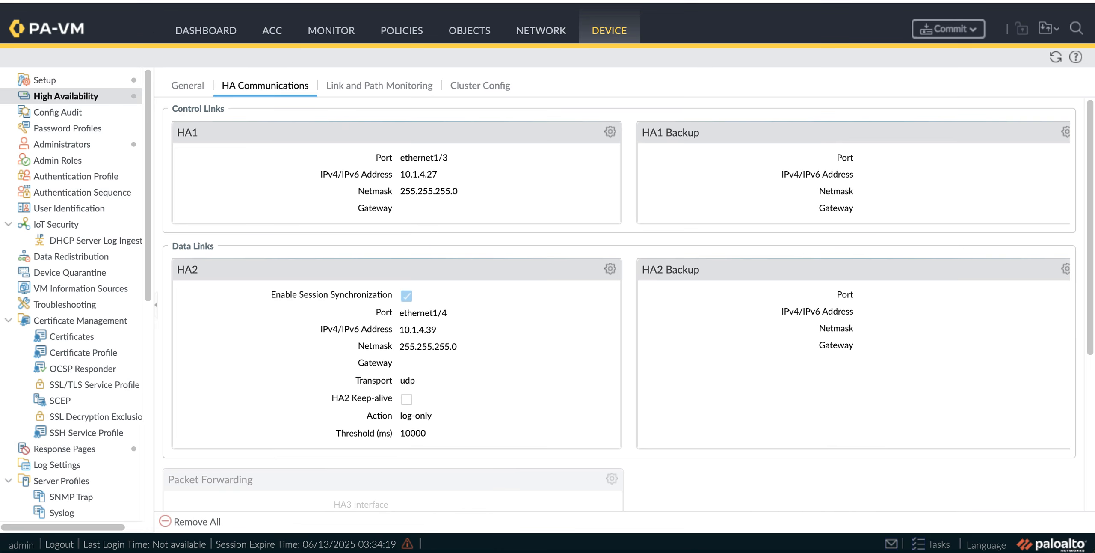
{"action": "left_click", "coordinate": [948, 29]}
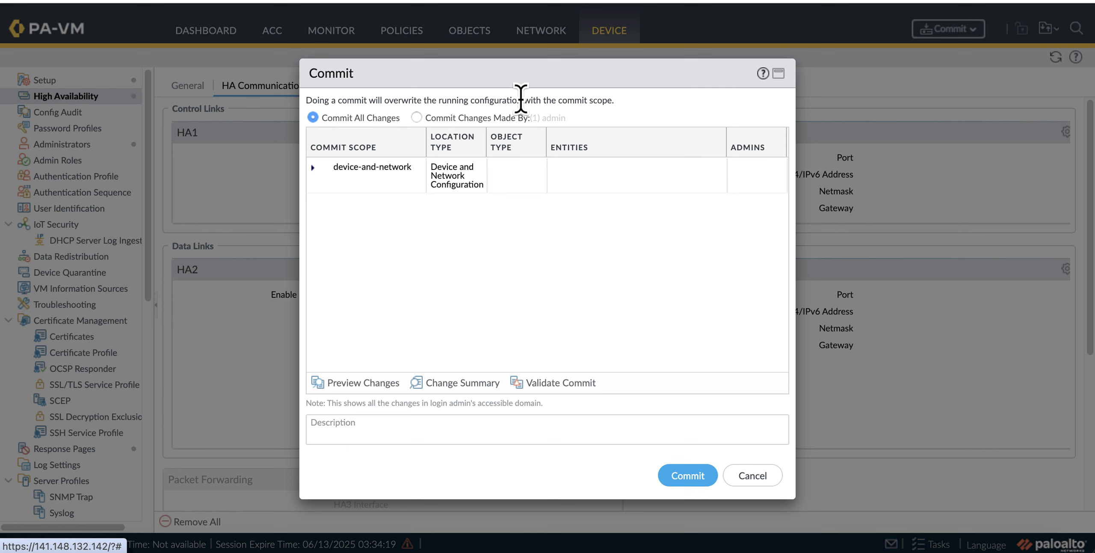
{"action": "left_click", "coordinate": [688, 476]}
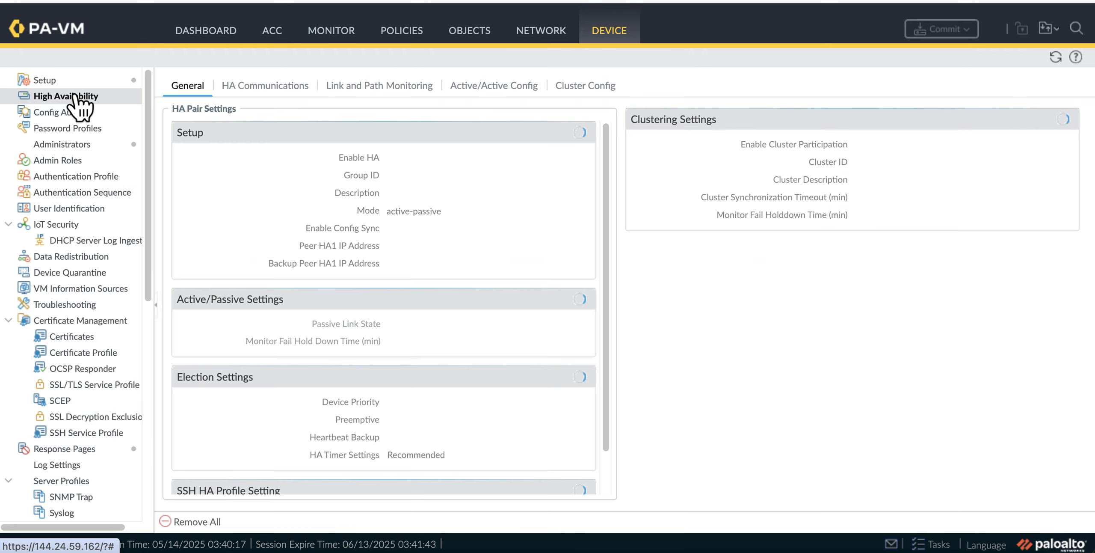
On PAVM-2, enable active-passive high availability with group ID 50 and peer HA1 IP address 10.1.4.27
{"action": "left_click", "coordinate": [584, 131]}
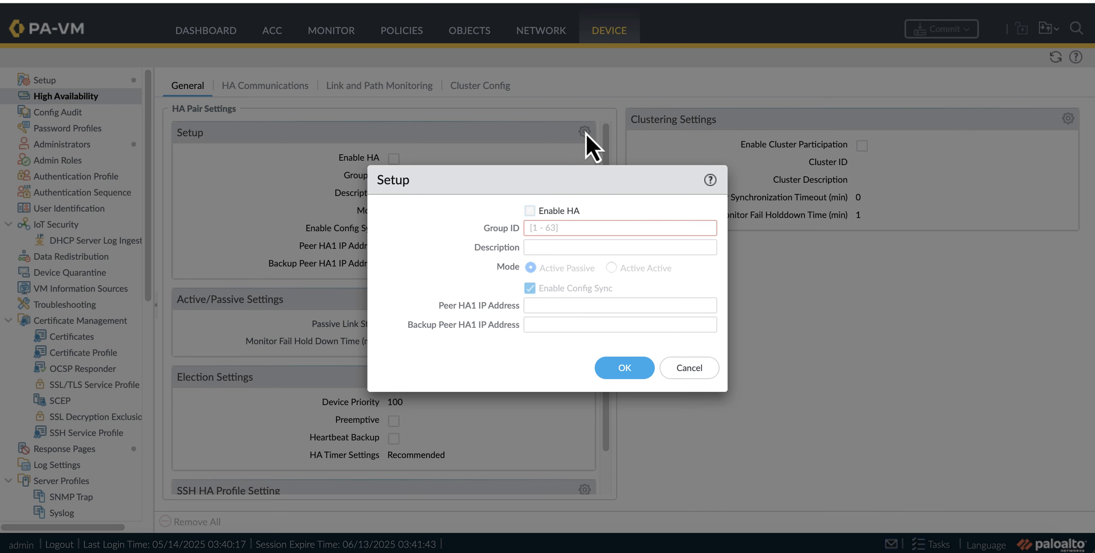
{"action": "left_click", "coordinate": [530, 210]}
{"action": "left_click", "coordinate": [535, 228]}
{"action": "type", "text": "50"}
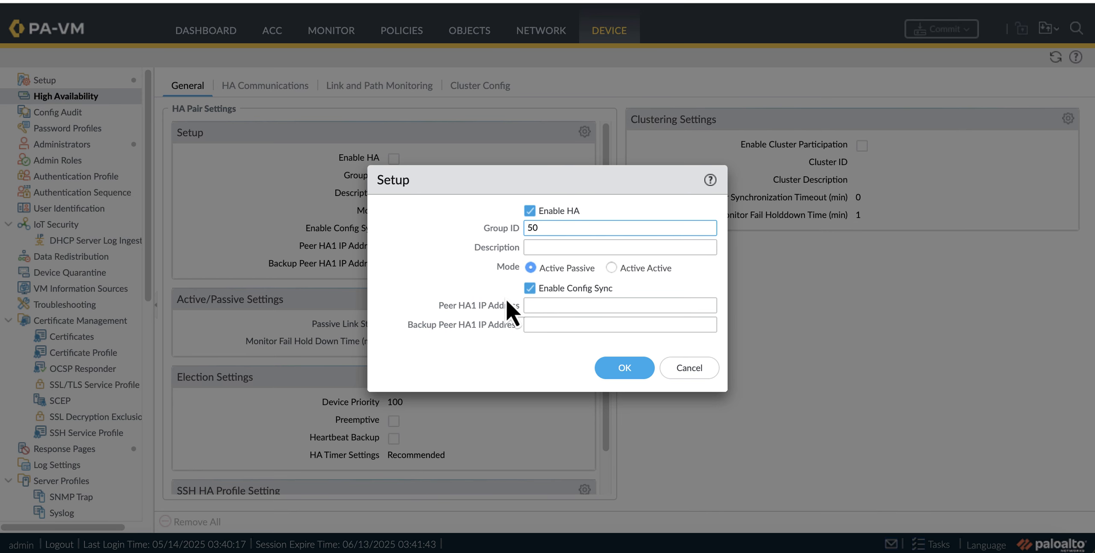
{"action": "left_click", "coordinate": [534, 306]}
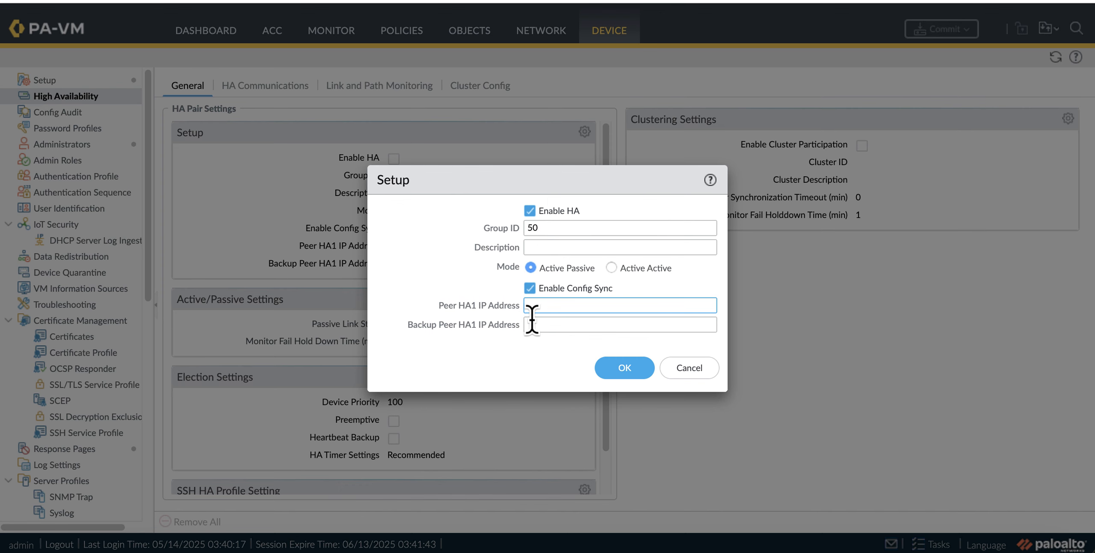
{"action": "type", "text": "10.1.4.27"}
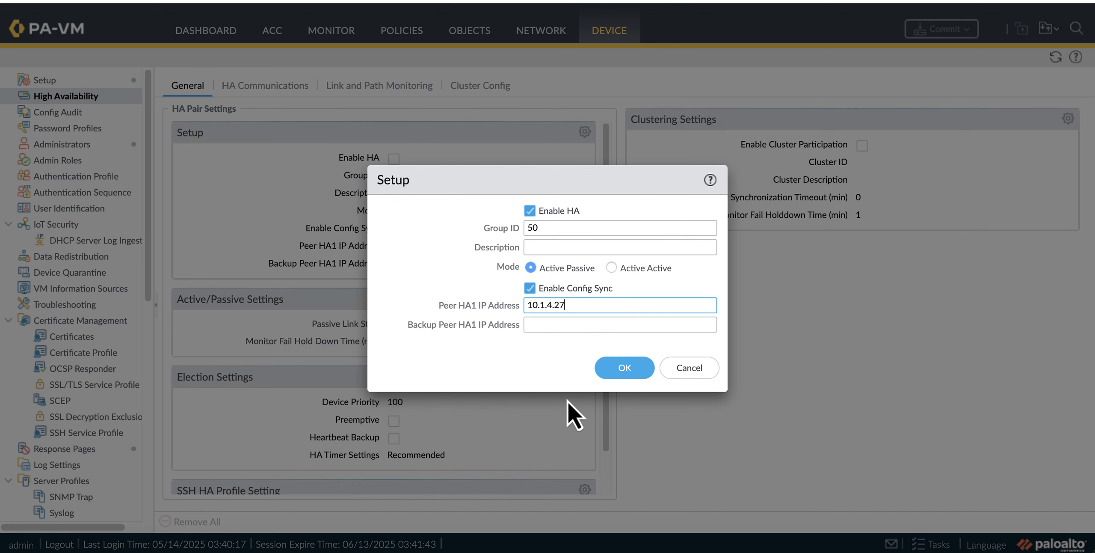
{"action": "left_click", "coordinate": [624, 371]}
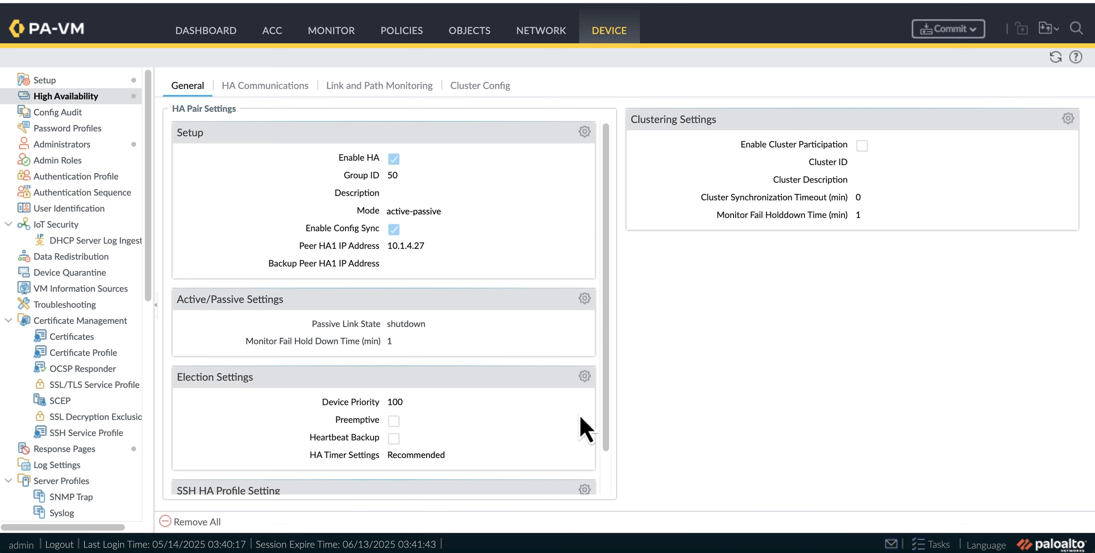
Enable the Preemptive option in PAVM-2's HA election settings
{"action": "left_click", "coordinate": [584, 376]}
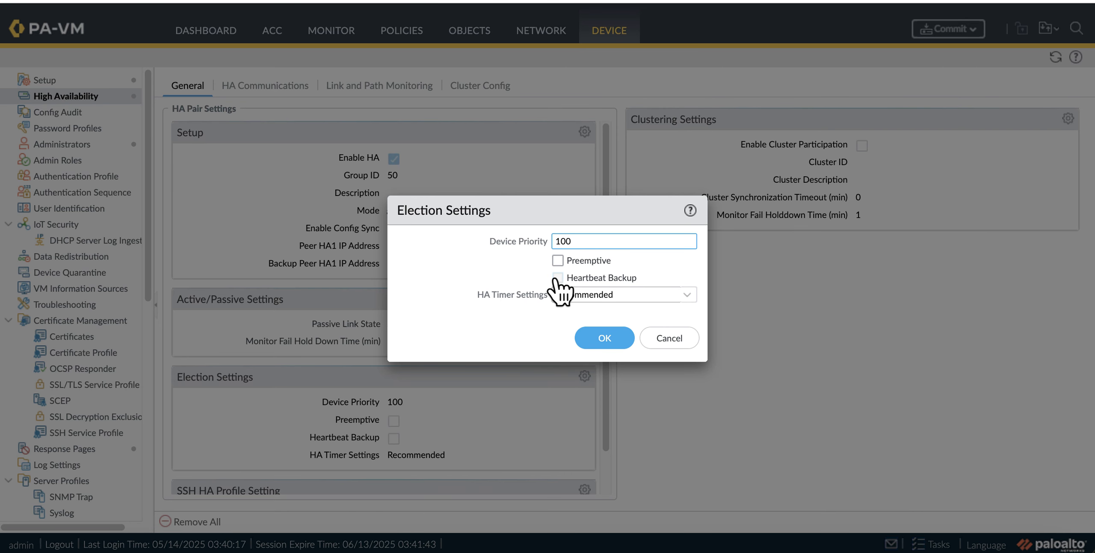
{"action": "left_click", "coordinate": [558, 260]}
{"action": "left_click", "coordinate": [586, 336]}
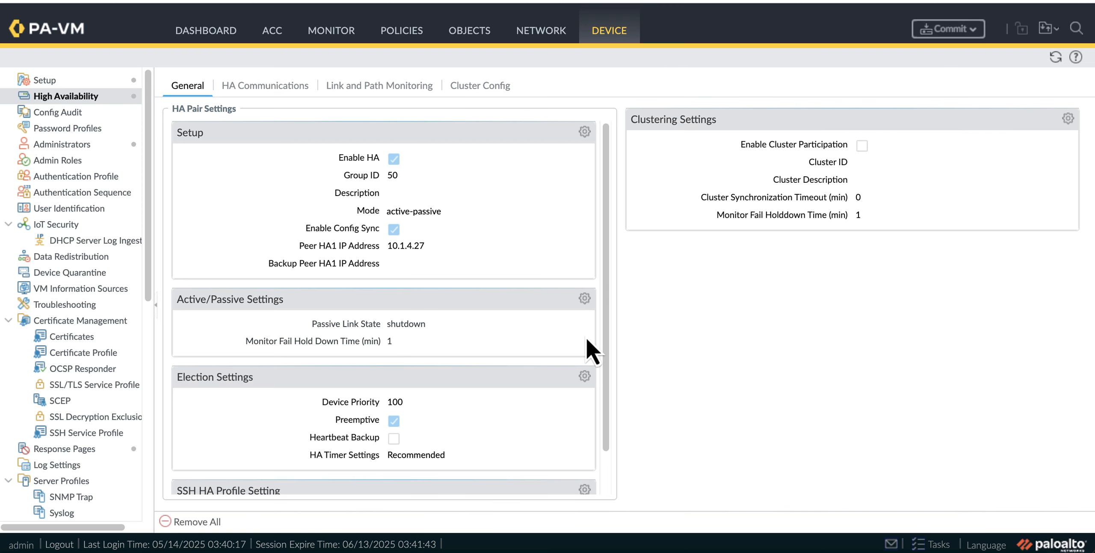
Configure PAVM-2's HA1 control link on port ethernet1/3 with address 10.1.4.58 and netmask 255.255.255.0
{"action": "left_click", "coordinate": [281, 88]}
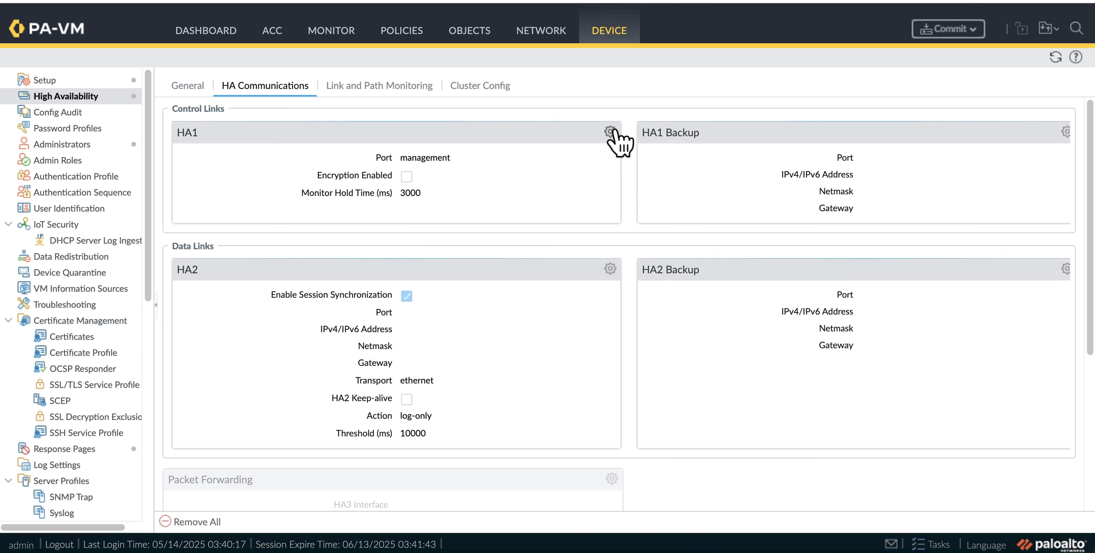
{"action": "left_click", "coordinate": [611, 131]}
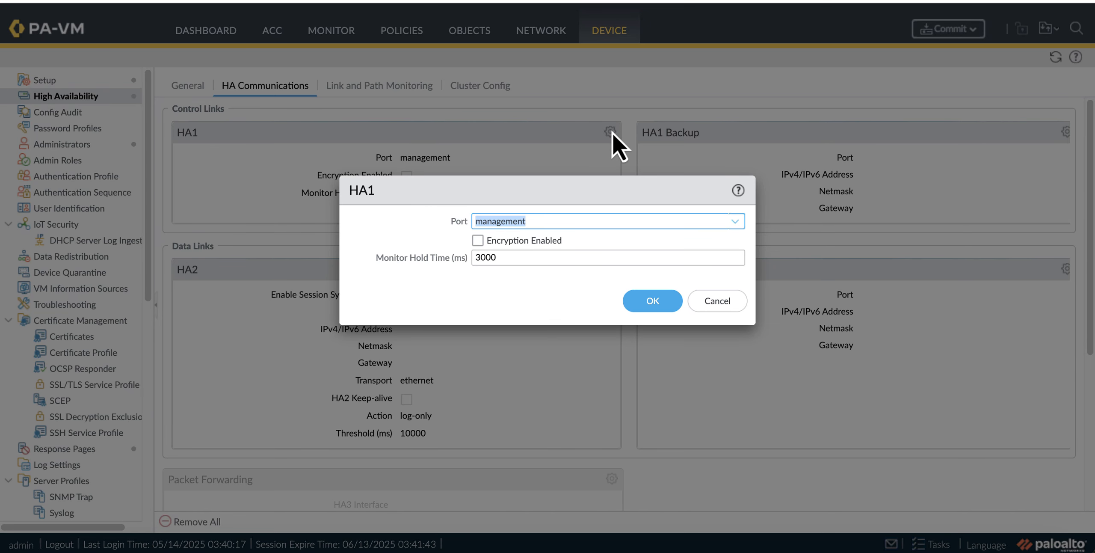
{"action": "left_click", "coordinate": [735, 221]}
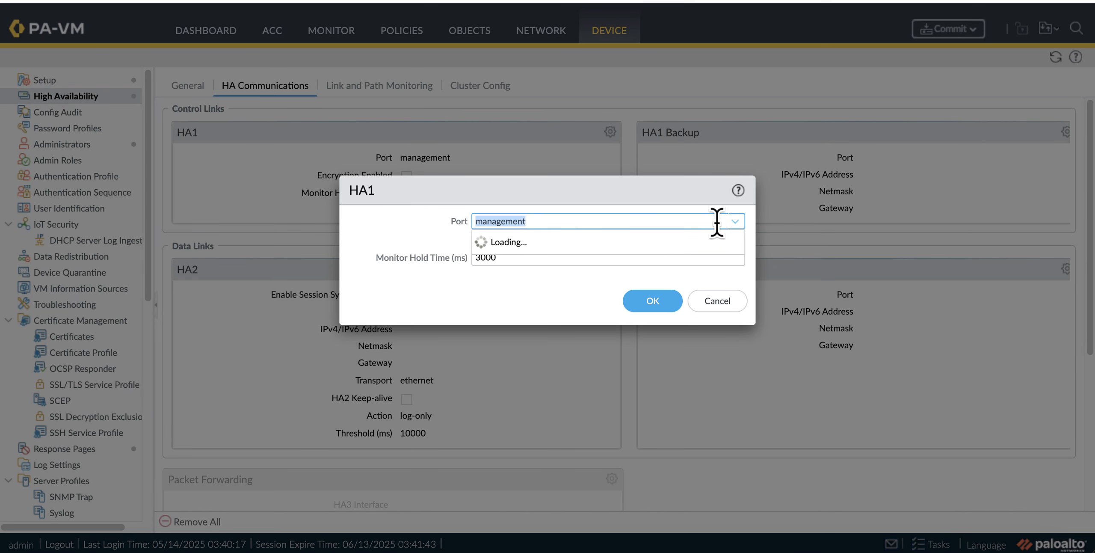
{"action": "left_click", "coordinate": [627, 242]}
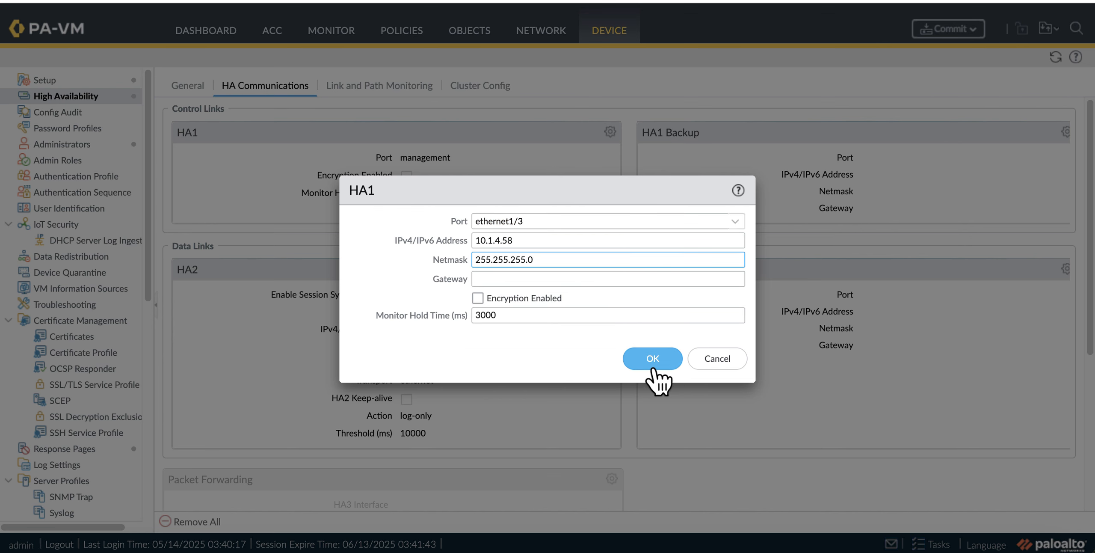
{"action": "left_click", "coordinate": [654, 358]}
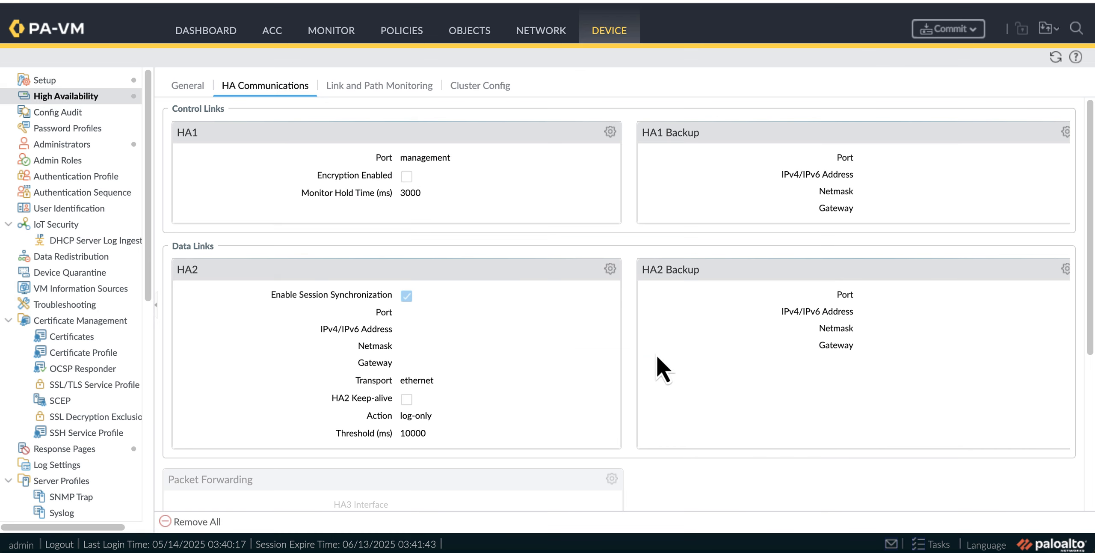
Configure PAVM-2's HA2 data link on ethernet1/4 with address 10.1.4.221, netmask 255.255.255.0 and udp transport, and commit the changes
{"action": "left_click", "coordinate": [610, 268]}
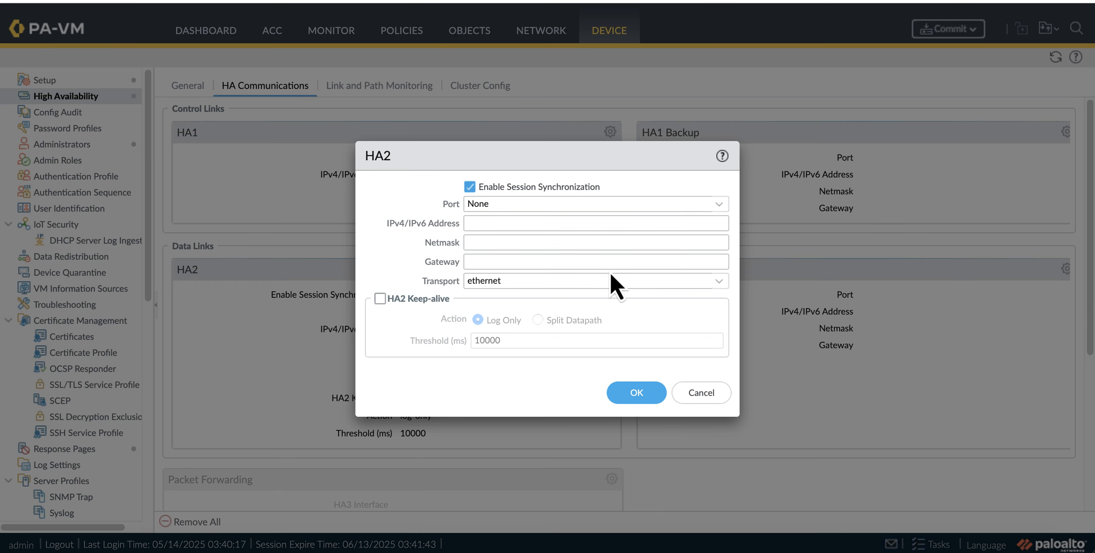
{"action": "left_click", "coordinate": [724, 204]}
{"action": "left_click", "coordinate": [571, 273]}
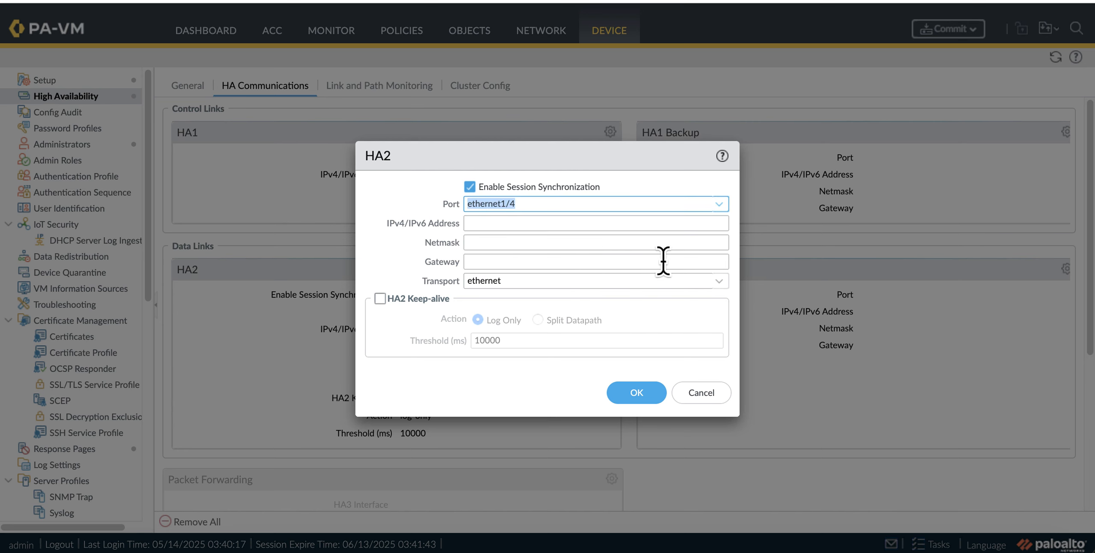
{"action": "left_click", "coordinate": [668, 225]}
{"action": "type", "text": "10.1.4.221"}
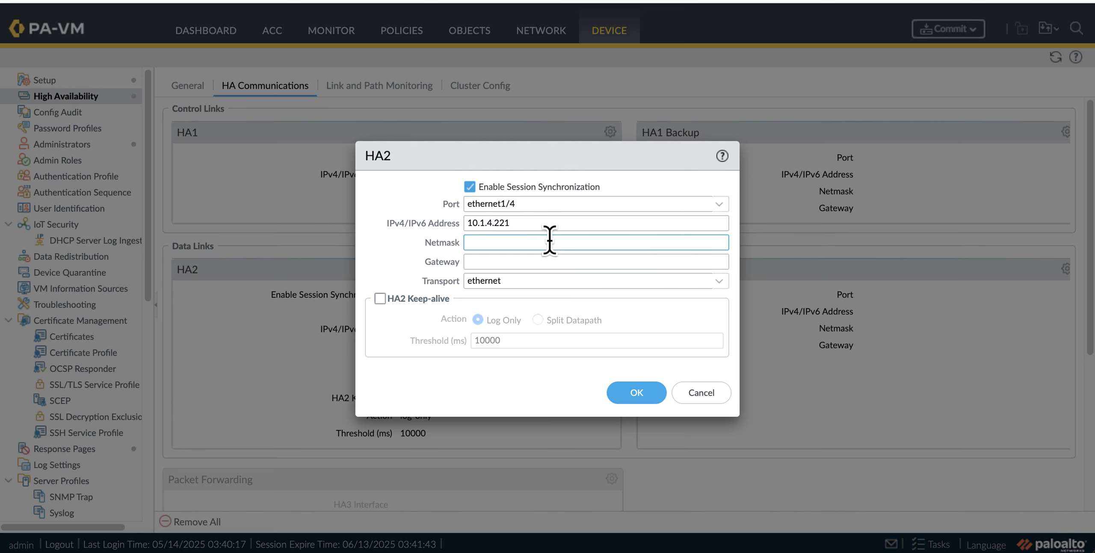
{"action": "left_click", "coordinate": [720, 282]}
{"action": "left_click", "coordinate": [611, 337]}
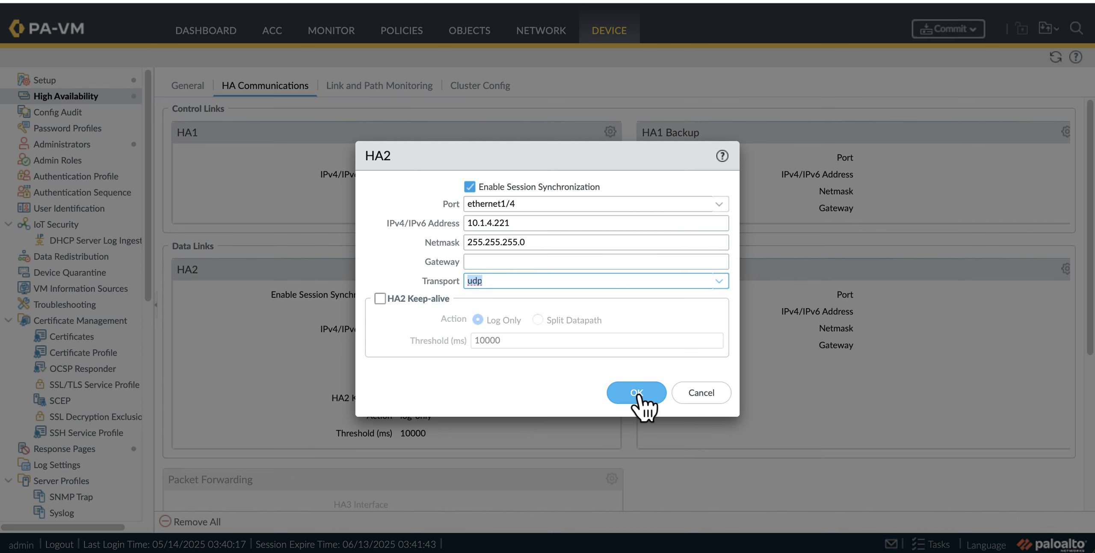
{"action": "left_click", "coordinate": [638, 396]}
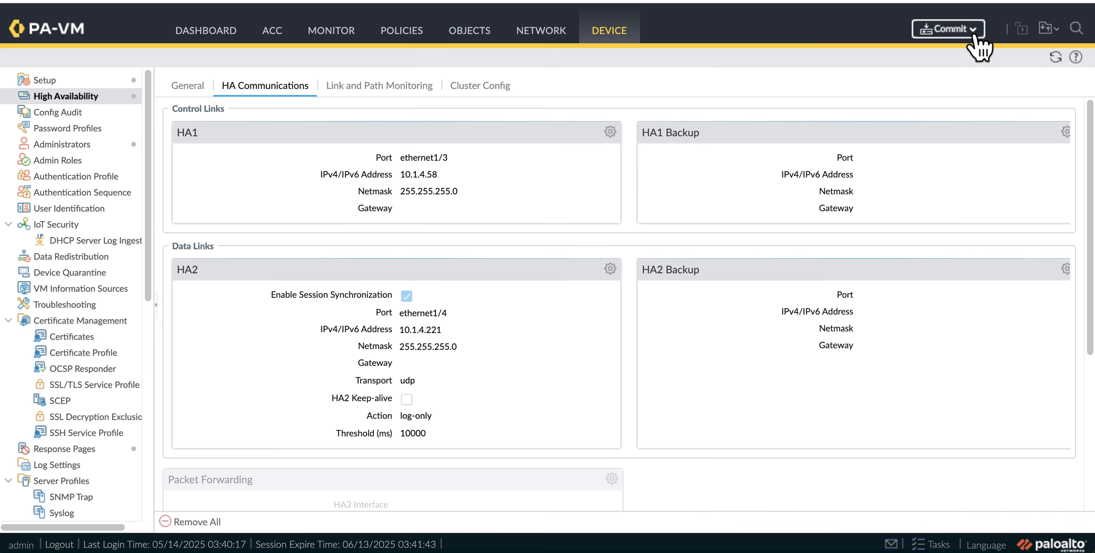
{"action": "left_click", "coordinate": [975, 36]}
{"action": "left_click", "coordinate": [682, 474]}
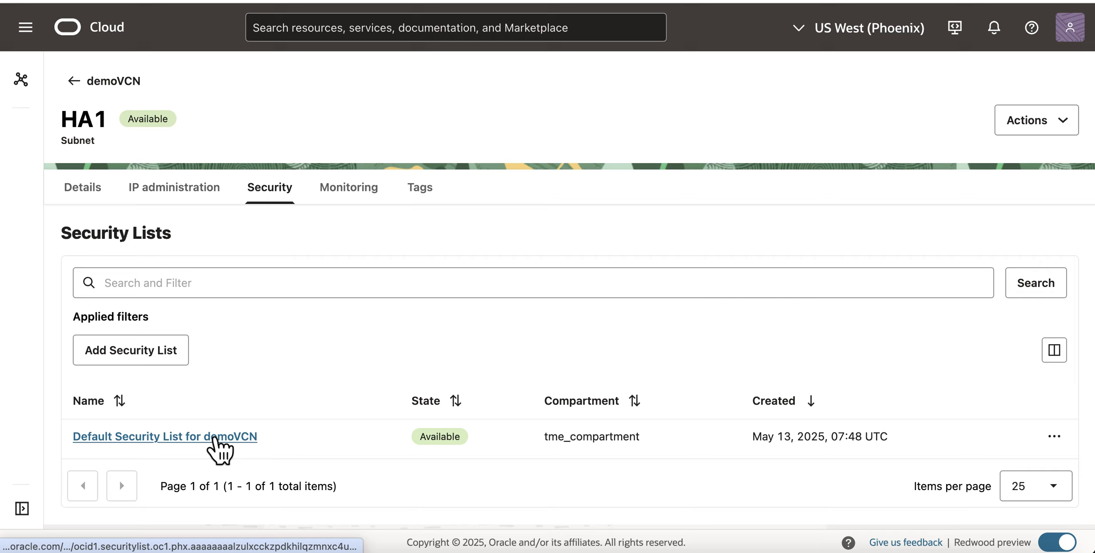
Switch to the Oracle Cloud console and review the security rules in the HA1 subnet's Default Security List for demoVCN
{"action": "left_click", "coordinate": [214, 437]}
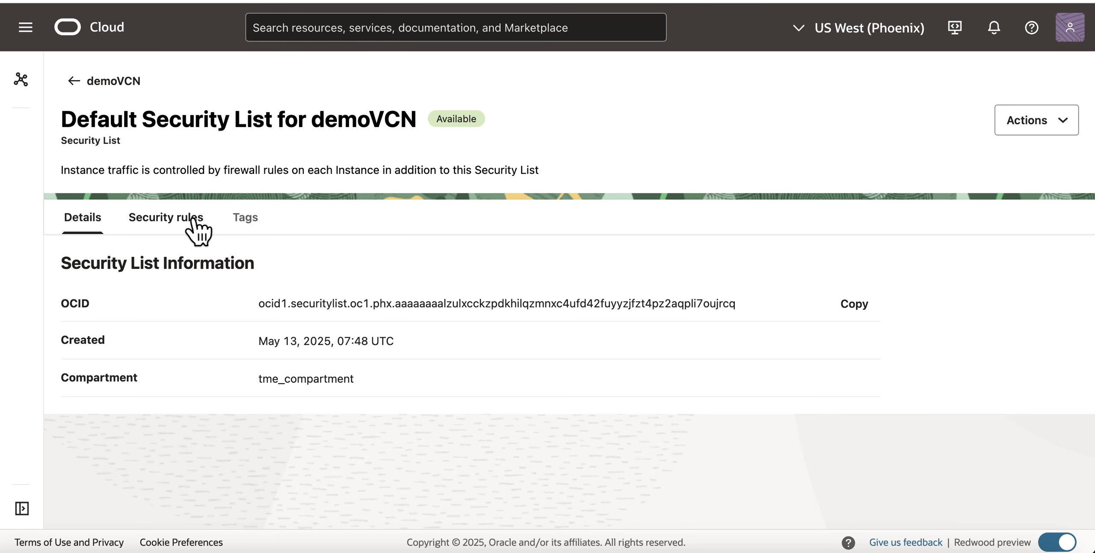
{"action": "left_click", "coordinate": [197, 219]}
{"action": "scroll", "coordinate": [555, 403], "scroll_direction": "down", "scroll_amount": 5}
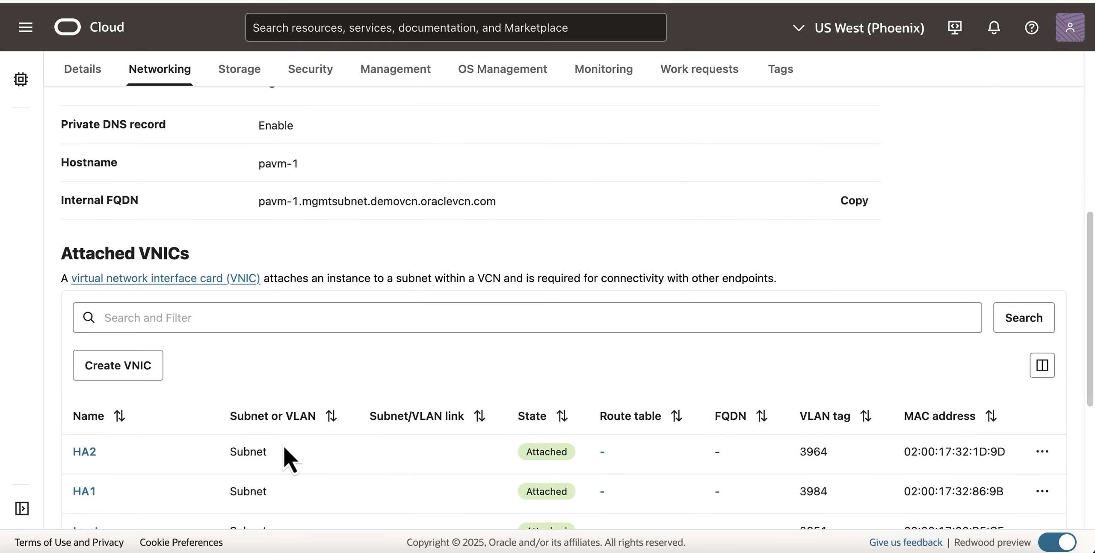
Enable Skip source/destination check on PAVM-1's untrust VNIC and save the change
{"action": "scroll", "coordinate": [1036, 411], "scroll_direction": "down", "scroll_amount": 3}
{"action": "left_click", "coordinate": [1043, 404]}
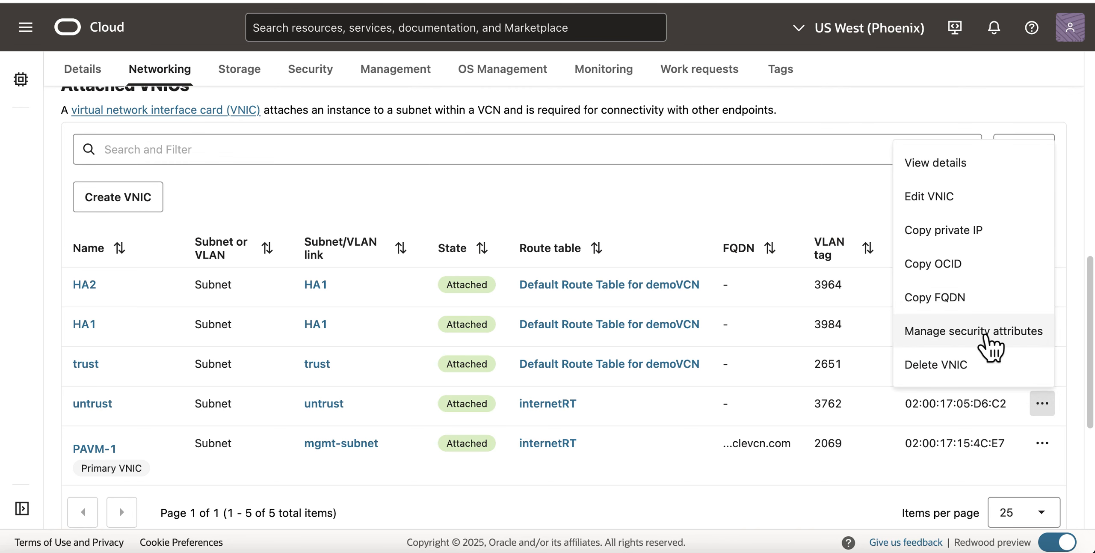
{"action": "left_click", "coordinate": [929, 196]}
{"action": "left_click", "coordinate": [240, 212]}
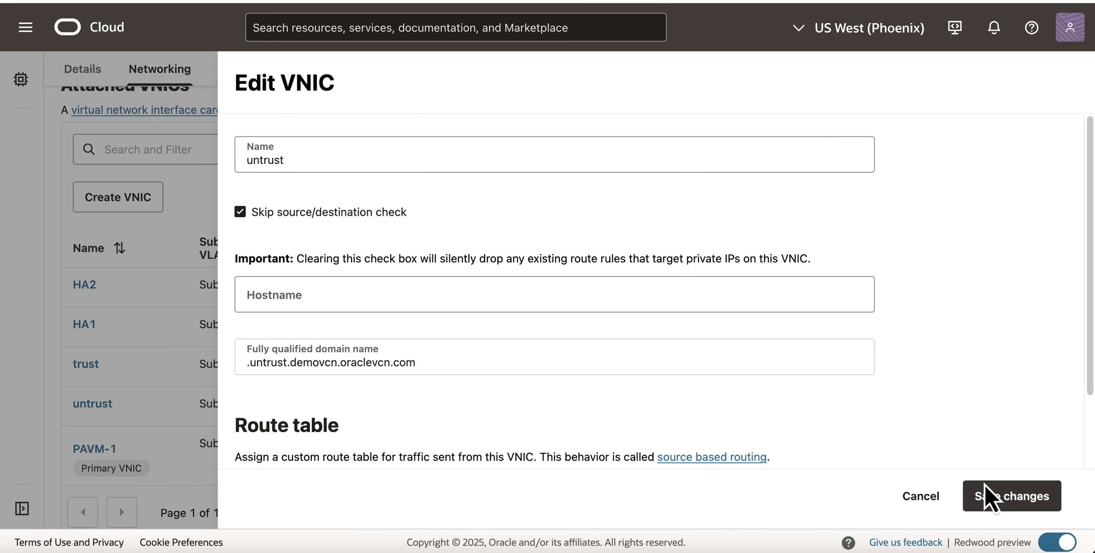
{"action": "left_click", "coordinate": [989, 497]}
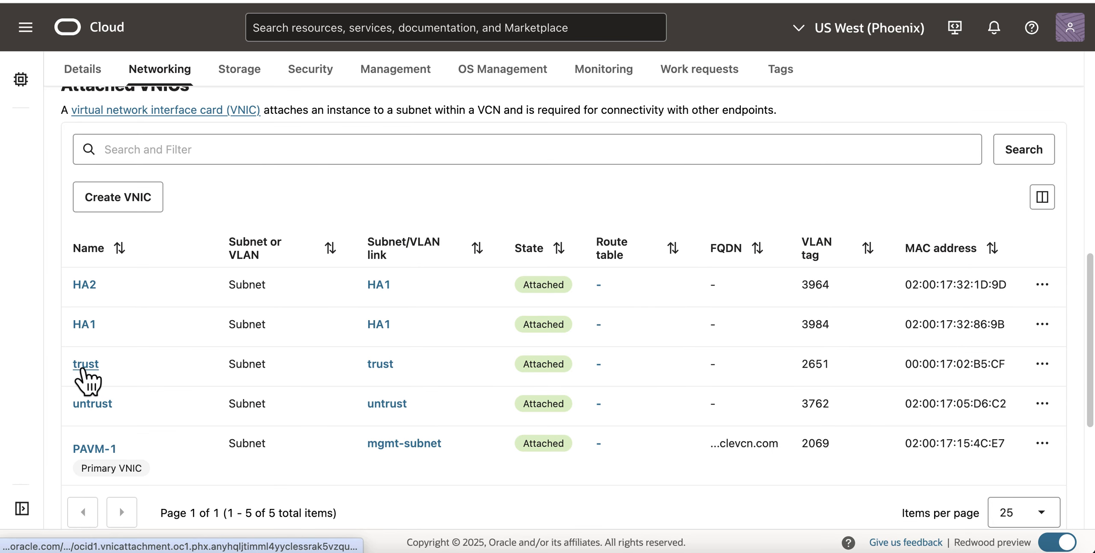
Enable Skip source/destination check on PAVM-1's trust VNIC and save the change
{"action": "left_click", "coordinate": [1048, 373]}
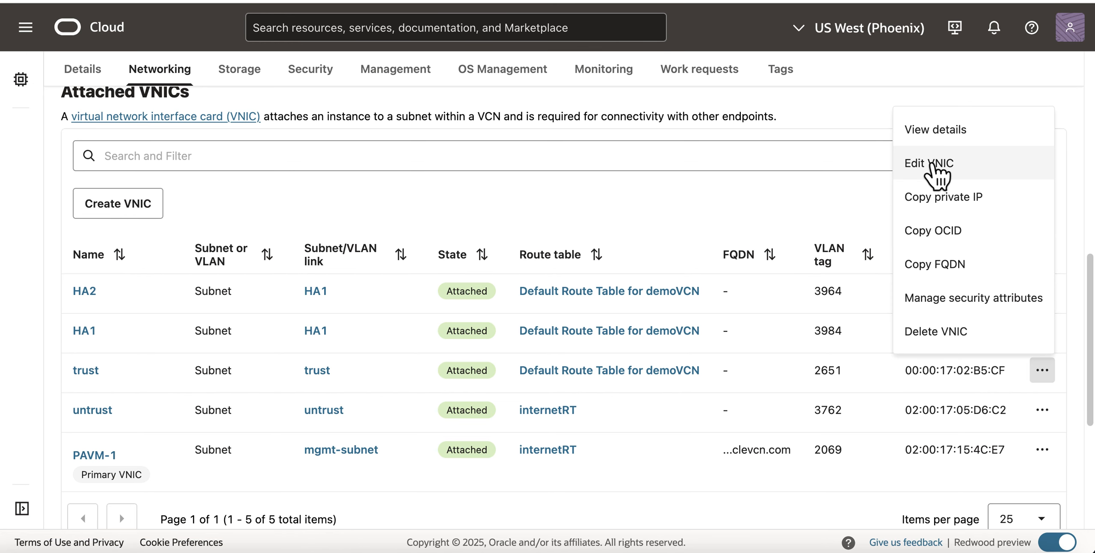
{"action": "left_click", "coordinate": [933, 166]}
{"action": "left_click", "coordinate": [240, 212]}
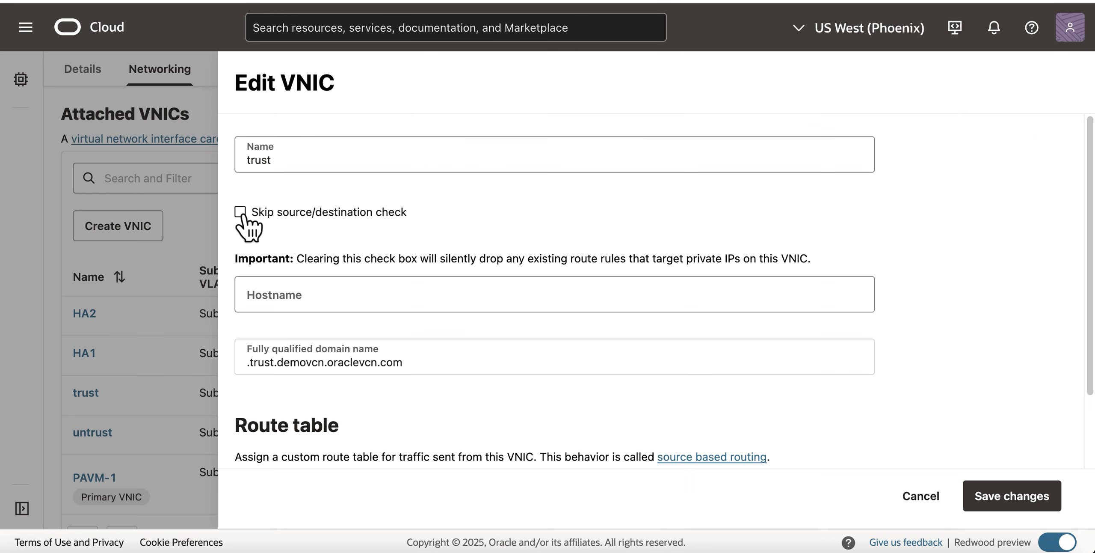
{"action": "left_click", "coordinate": [986, 499]}
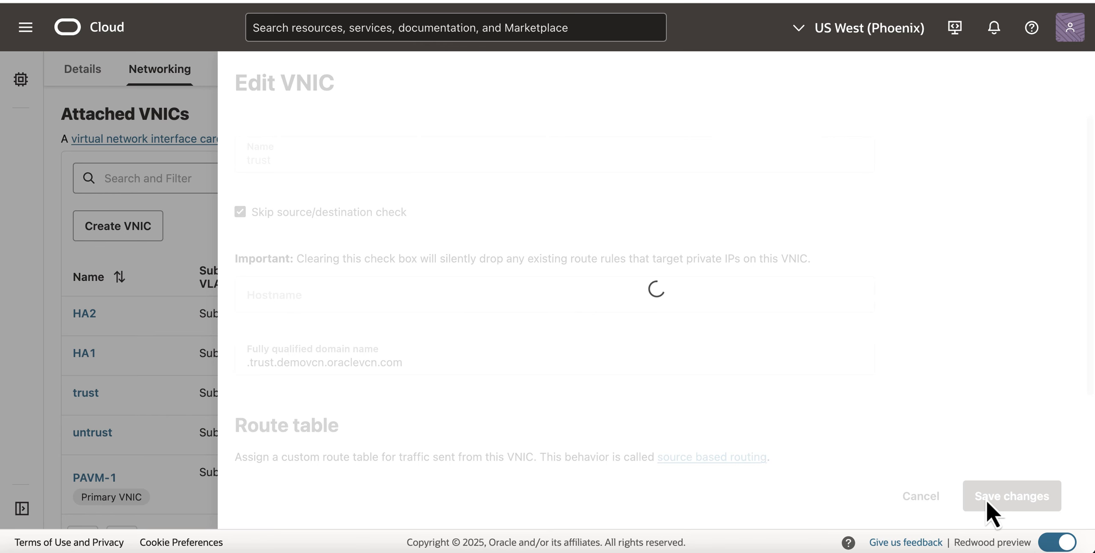
{"action": "scroll", "coordinate": [557, 439], "scroll_direction": "up", "scroll_amount": 10}
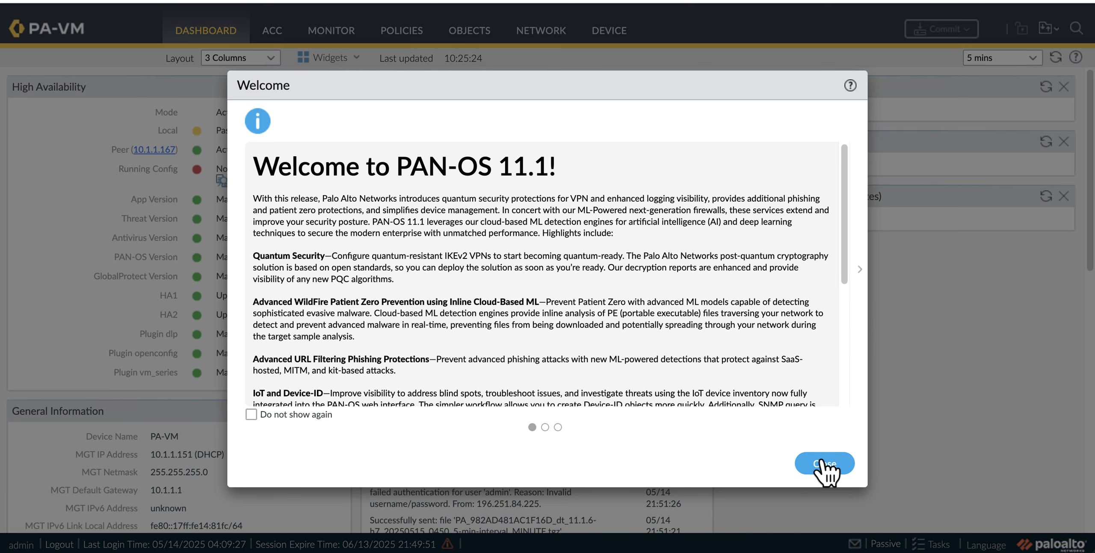
Synchronize the running configuration to the HA peer from PAVM-2's dashboard and from PAVM-1's dashboard, confirming the overwrite
{"action": "left_click", "coordinate": [825, 463]}
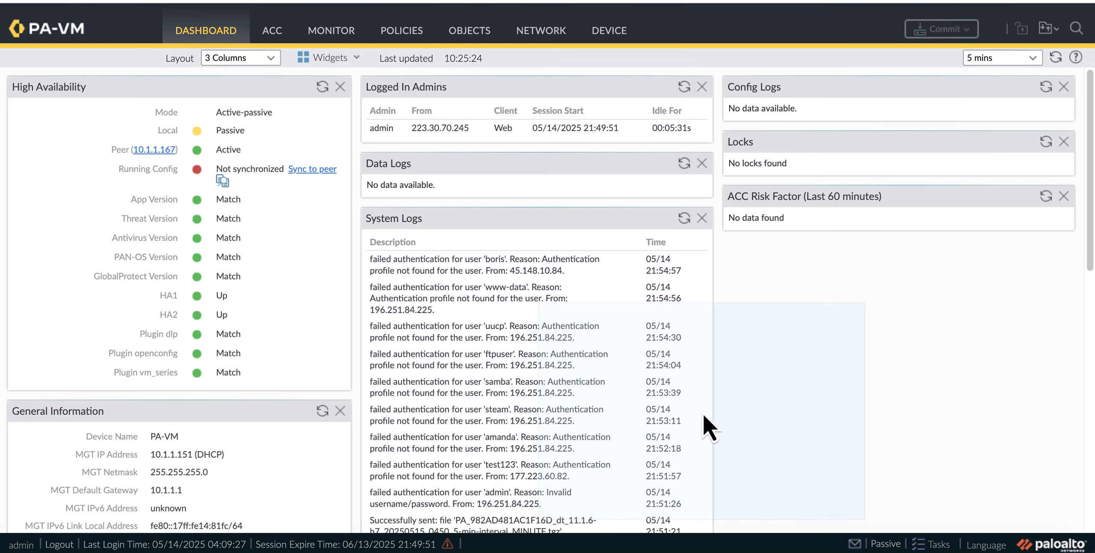
{"action": "left_click_drag", "start_coordinate": [250, 132], "coordinate": [208, 132]}
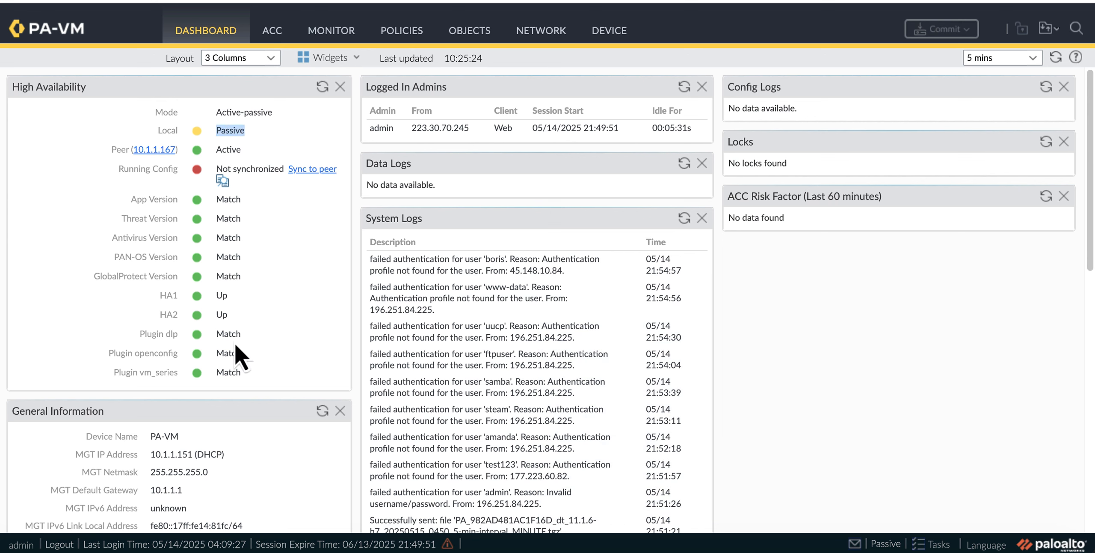
{"action": "mouse_move", "coordinate": [233, 345]}
{"action": "left_click", "coordinate": [316, 170]}
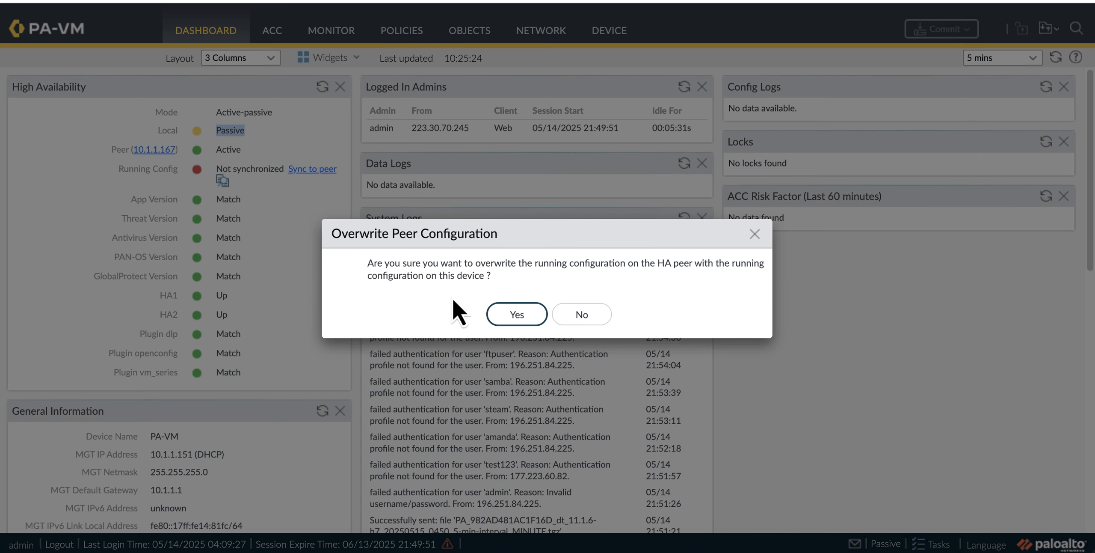
{"action": "left_click", "coordinate": [533, 314]}
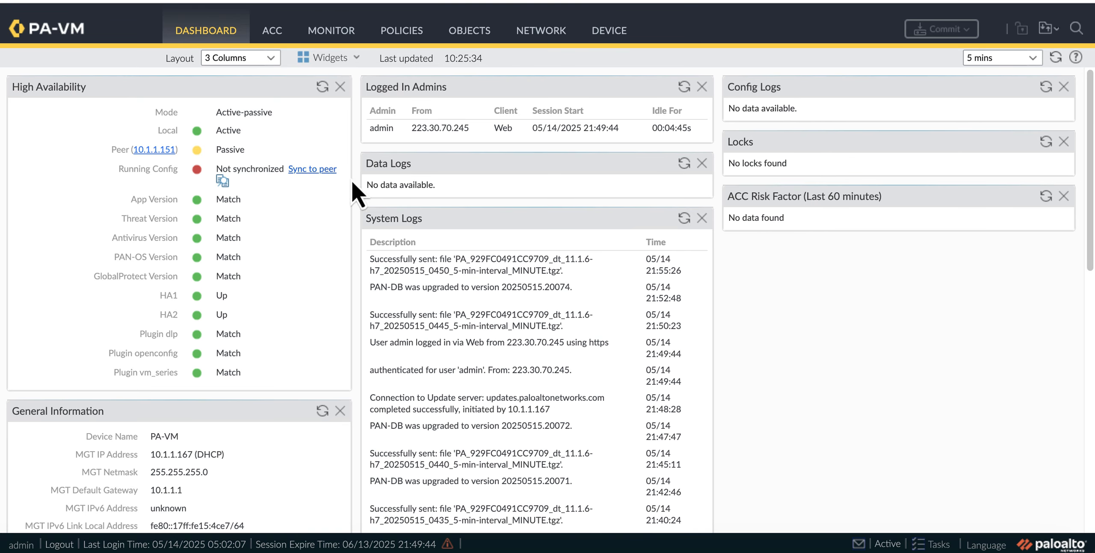
{"action": "left_click", "coordinate": [321, 170]}
{"action": "left_click", "coordinate": [535, 306]}
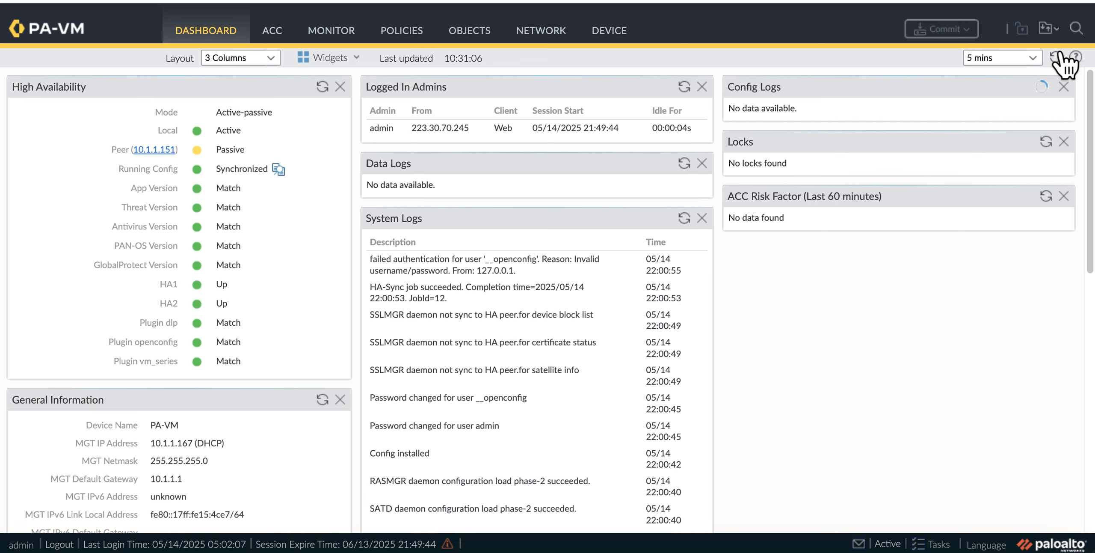
Refresh PAVM-1's dashboard to check the HA status, and open the network configuration on both firewalls
{"action": "left_click", "coordinate": [1056, 57]}
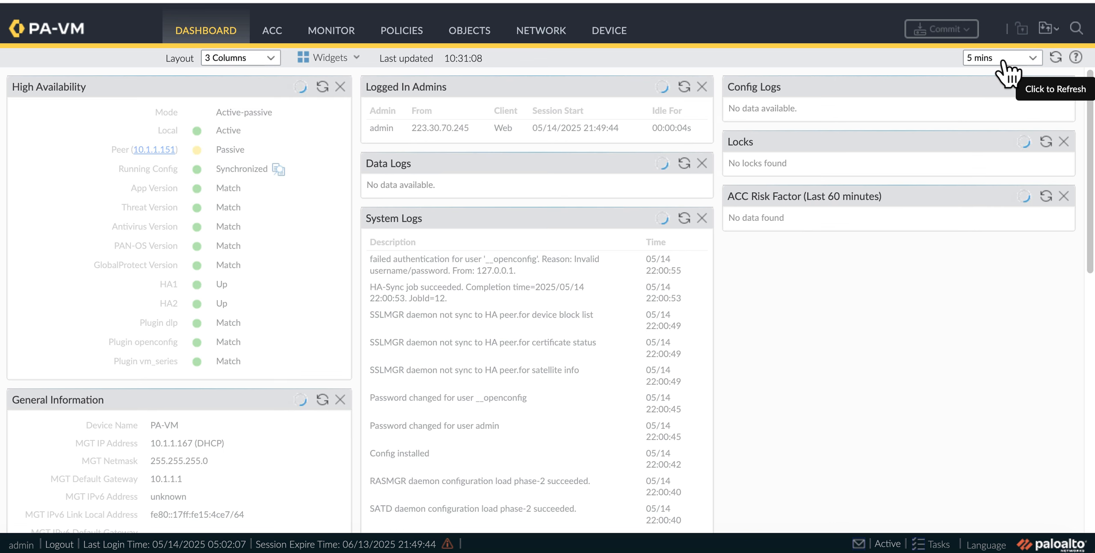
{"action": "left_click", "coordinate": [550, 39]}
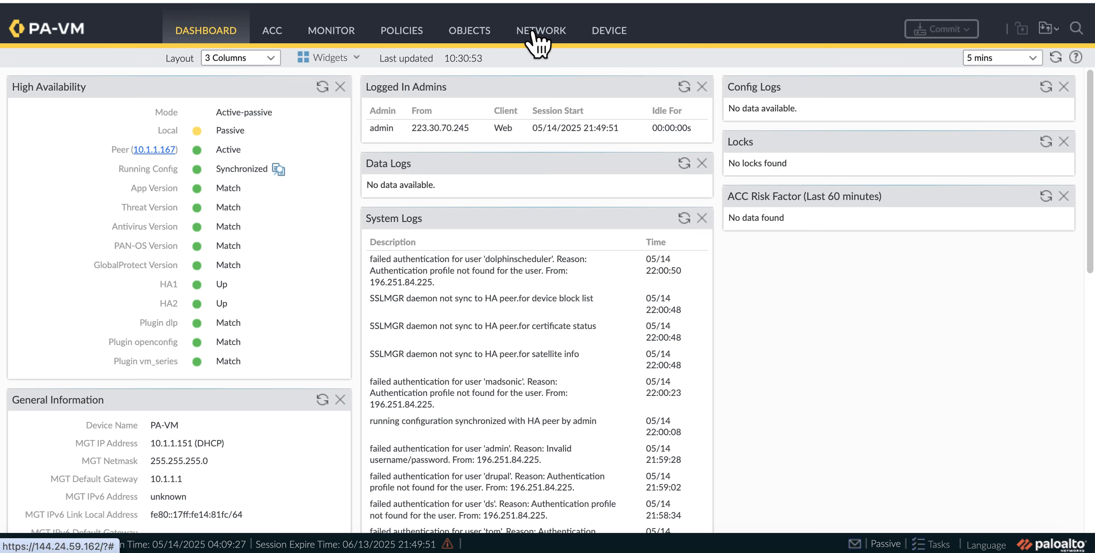
{"action": "left_click", "coordinate": [533, 33]}
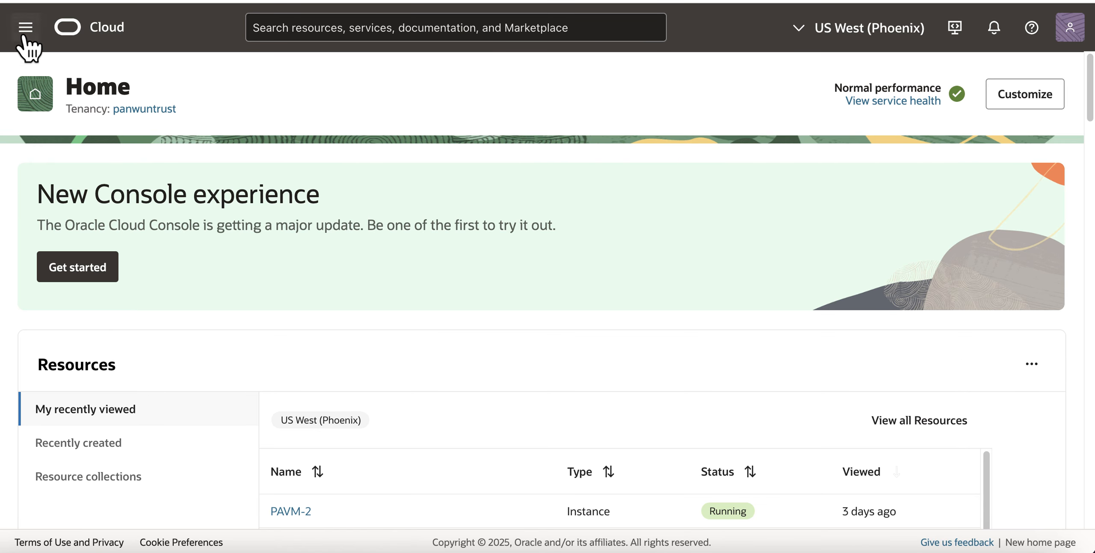
In the Oracle Cloud console, open the dynamic groups of the Default identity domain
{"action": "left_click", "coordinate": [23, 33]}
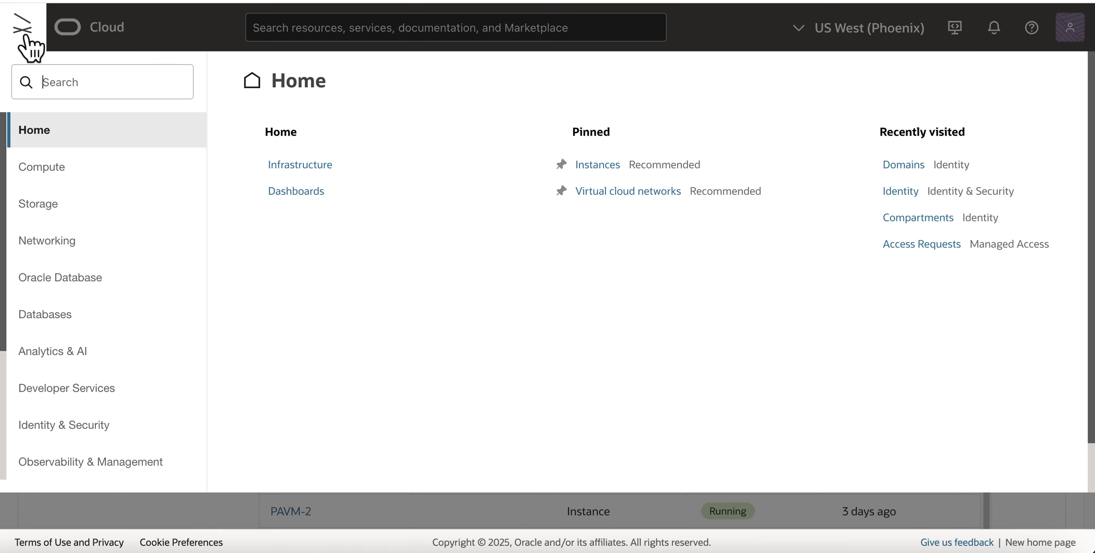
{"action": "left_click", "coordinate": [76, 433]}
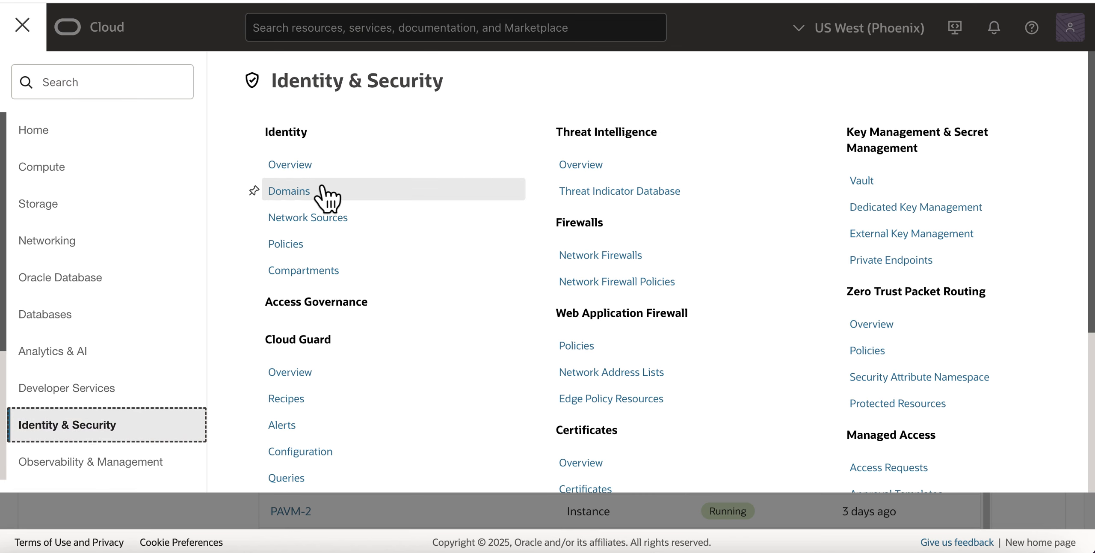
{"action": "left_click", "coordinate": [322, 188]}
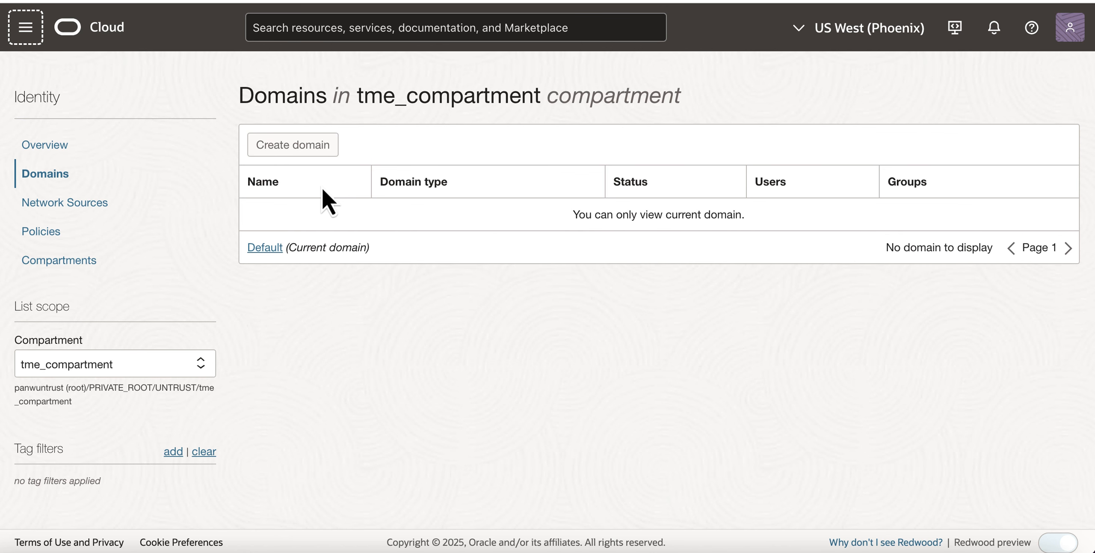
{"action": "left_click", "coordinate": [267, 247]}
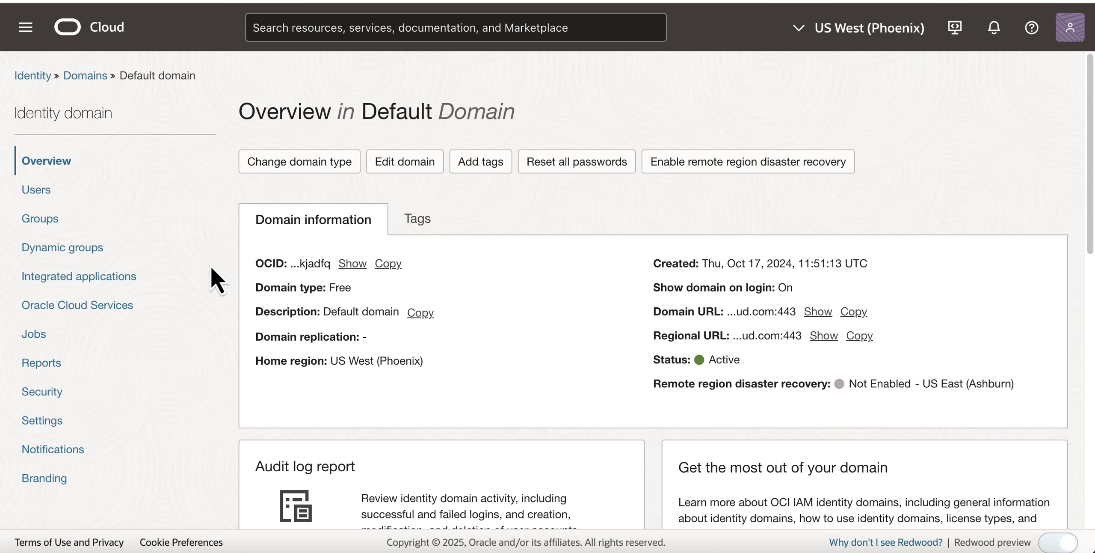
{"action": "left_click", "coordinate": [84, 251]}
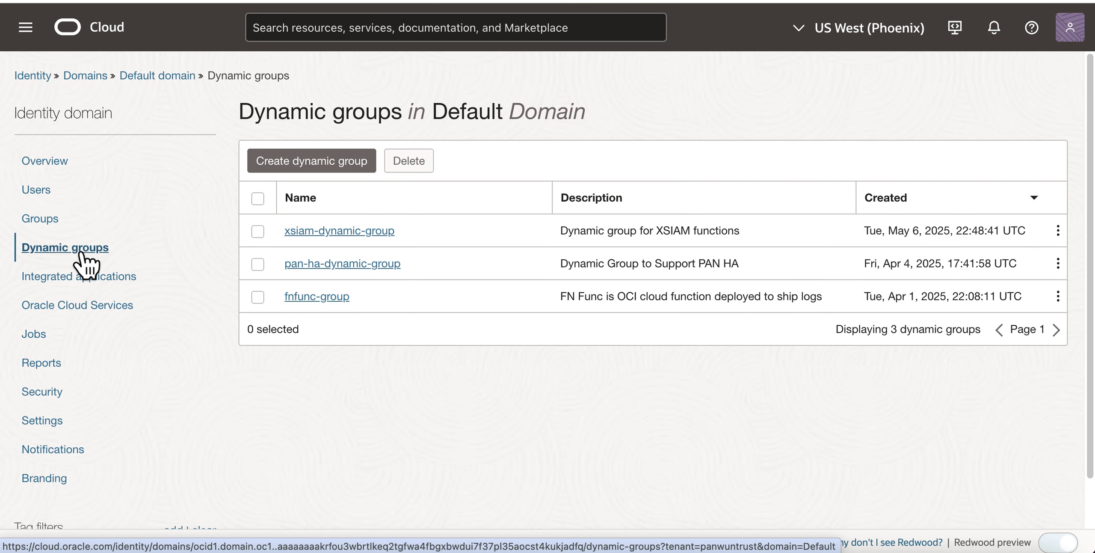
Start a new dynamic group with VMHA-DG as its name and description
{"action": "left_click", "coordinate": [288, 161]}
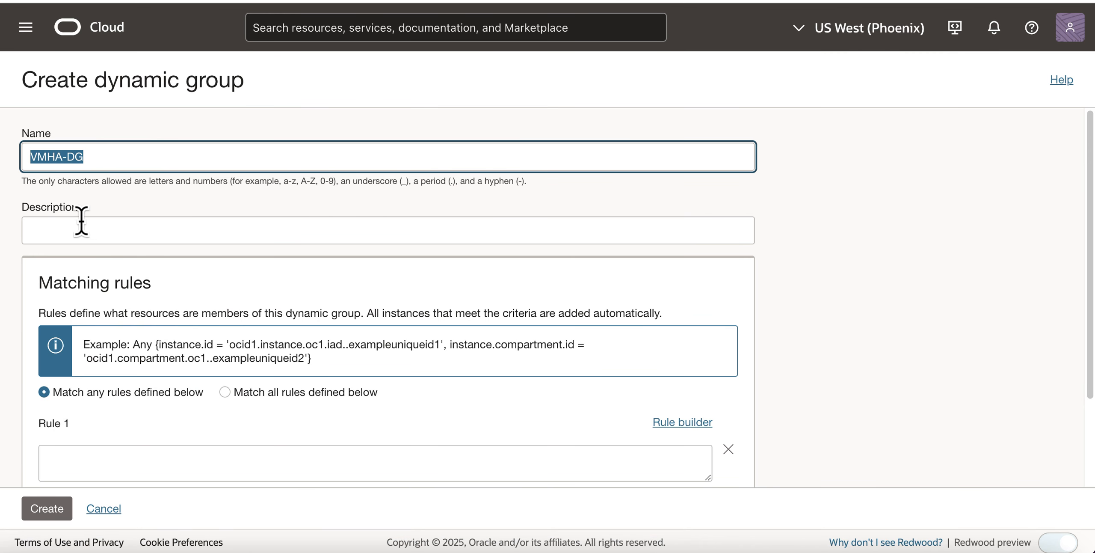
{"action": "left_click", "coordinate": [81, 224]}
{"action": "type", "text": "VMHA-DG"}
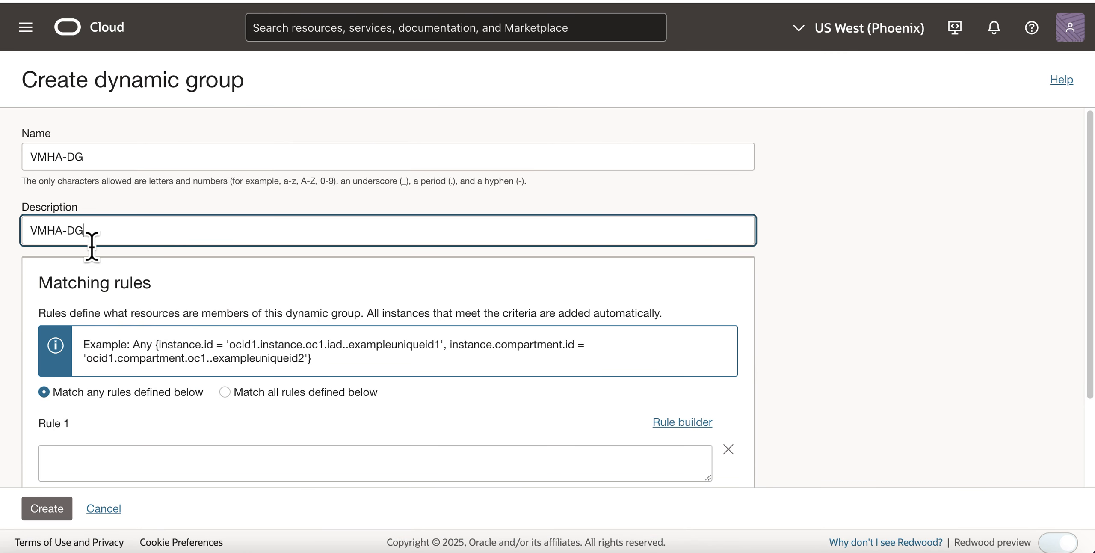
{"action": "scroll", "coordinate": [135, 428], "scroll_direction": "down", "scroll_amount": 1}
{"action": "scroll", "coordinate": [135, 427], "scroll_direction": "down", "scroll_amount": 3}
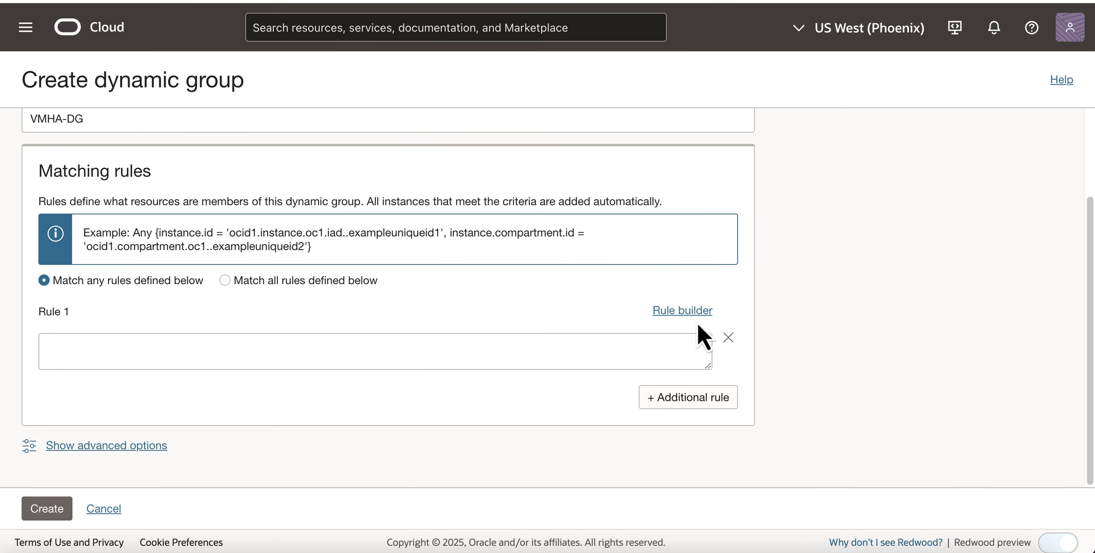
Build a matching rule that includes instances matching any of the following, with the first firewall's instance OCID as its first condition
{"action": "left_click", "coordinate": [684, 310]}
{"action": "left_click", "coordinate": [656, 162]}
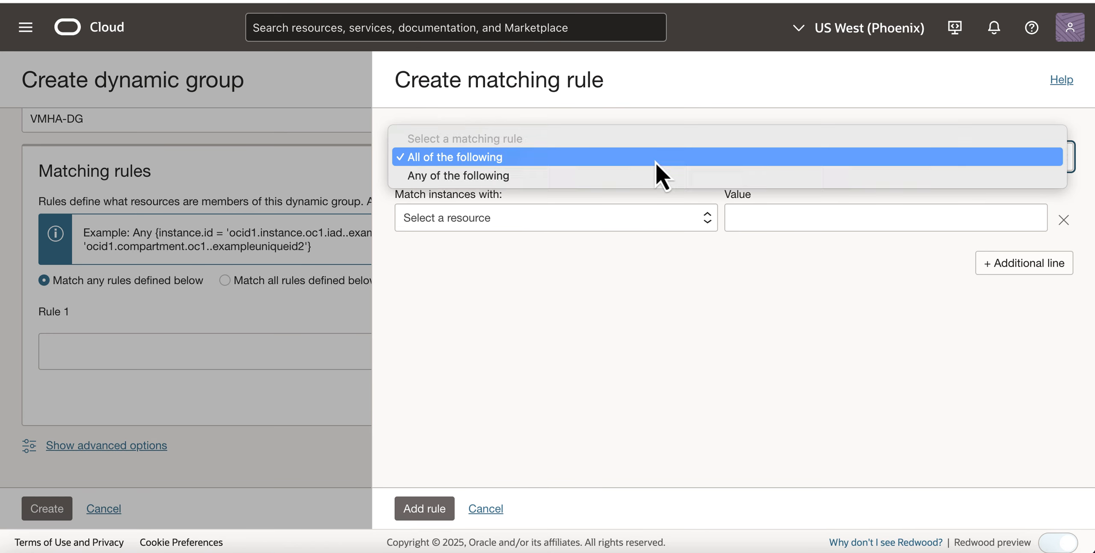
{"action": "left_click", "coordinate": [520, 175]}
{"action": "left_click", "coordinate": [518, 216]}
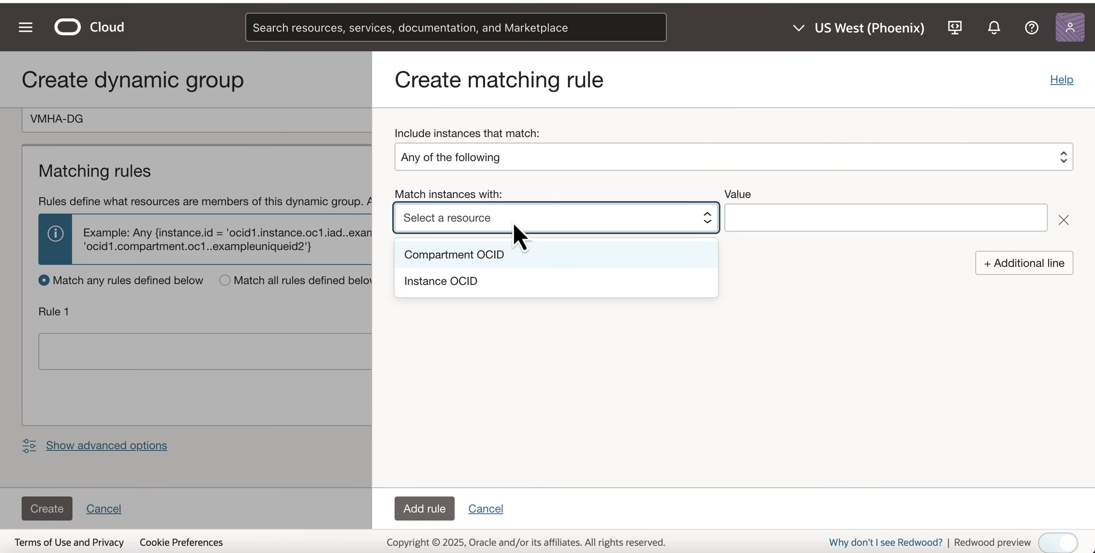
{"action": "left_click", "coordinate": [445, 289]}
{"action": "left_click", "coordinate": [800, 219]}
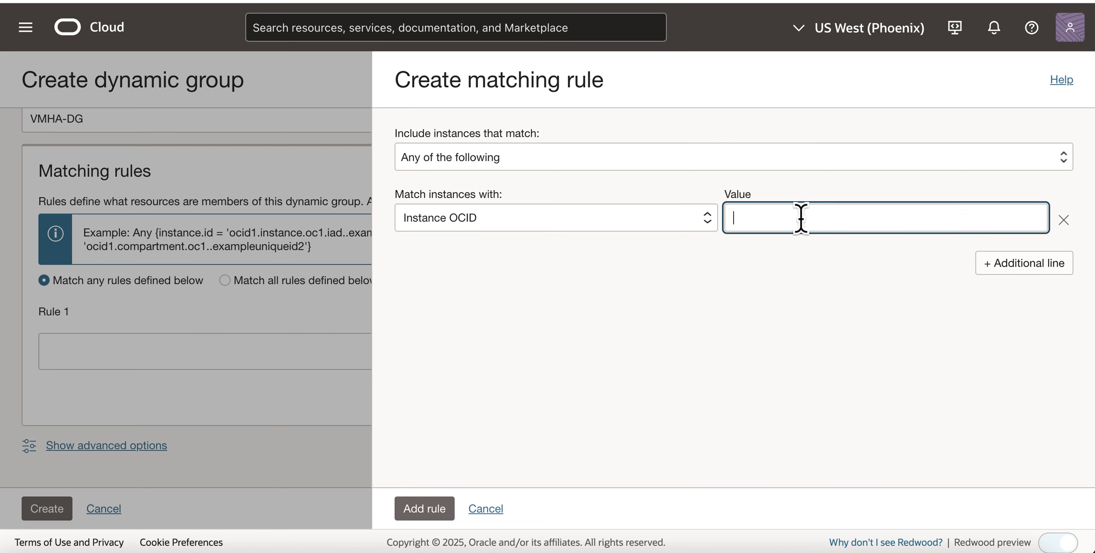
{"action": "key", "text": "super+v"}
Add a second condition with the other firewall's instance OCID, add the rule, and create the dynamic group
{"action": "left_click", "coordinate": [1035, 263]}
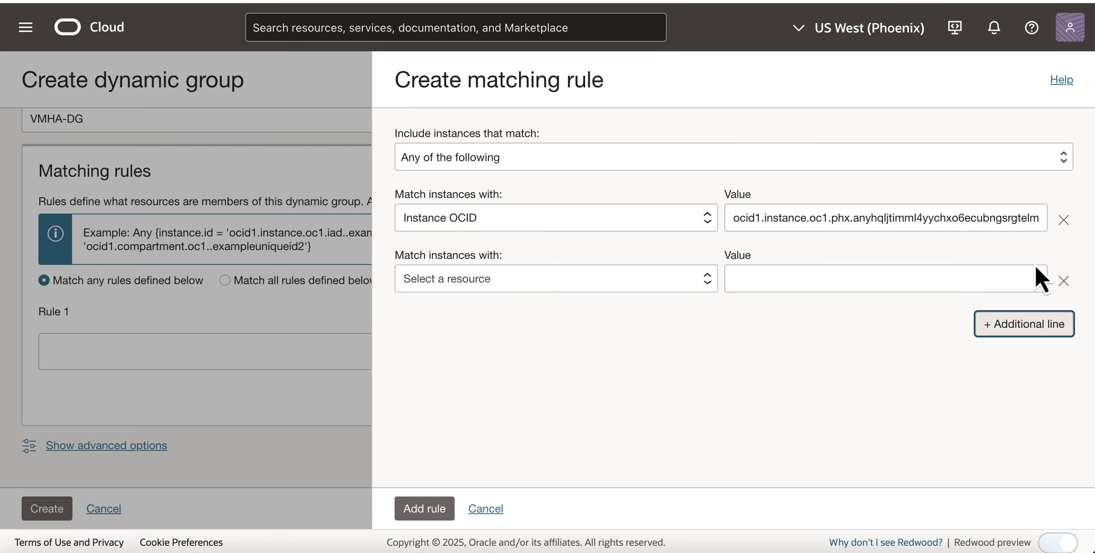
{"action": "left_click", "coordinate": [654, 288]}
{"action": "left_click", "coordinate": [509, 350]}
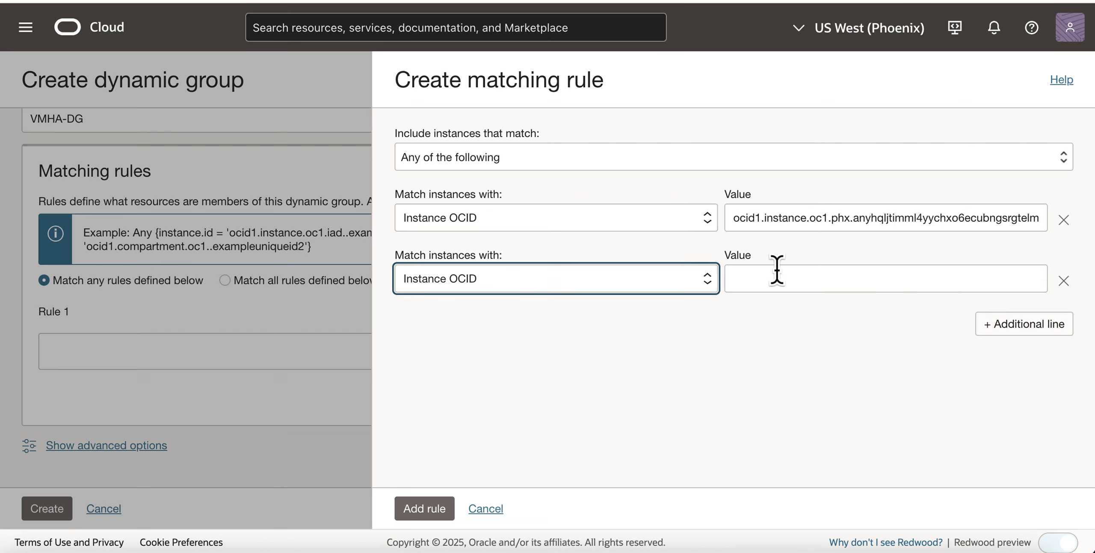
{"action": "left_click", "coordinate": [875, 282]}
{"action": "type", "text": "ocid1.instance.oc1.phx.anyhqljtimml4yyc7kxgvsqfxpdkknb4inrmokkie2m2zwtxi33lb56amiqa"}
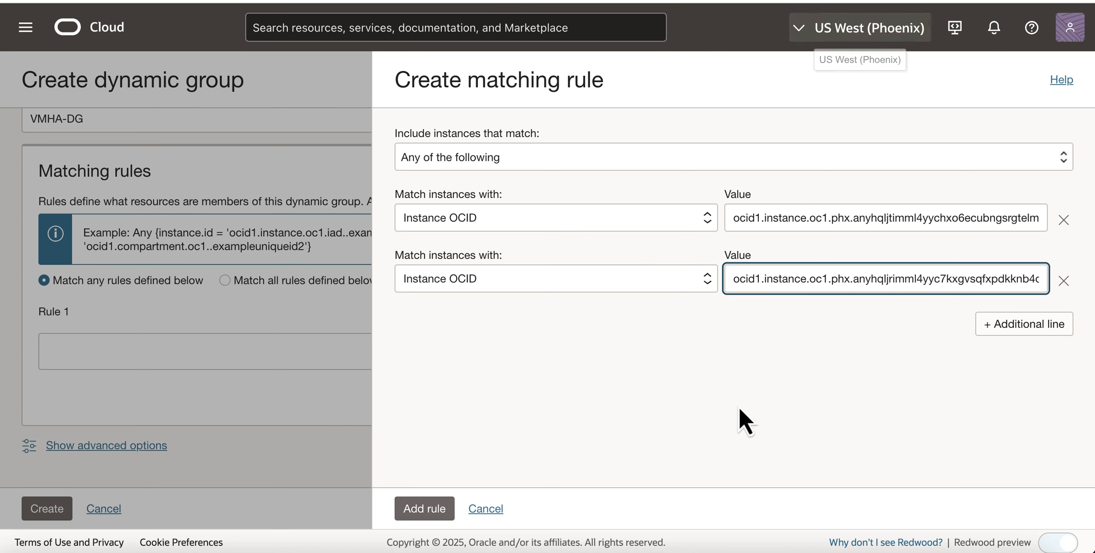
{"action": "left_click", "coordinate": [419, 509]}
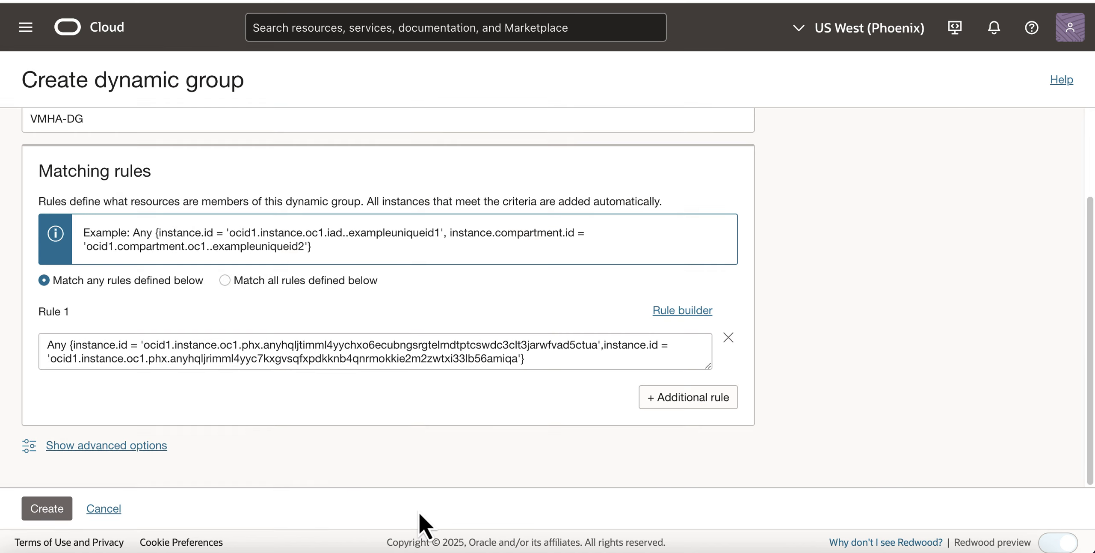
{"action": "left_click", "coordinate": [46, 509]}
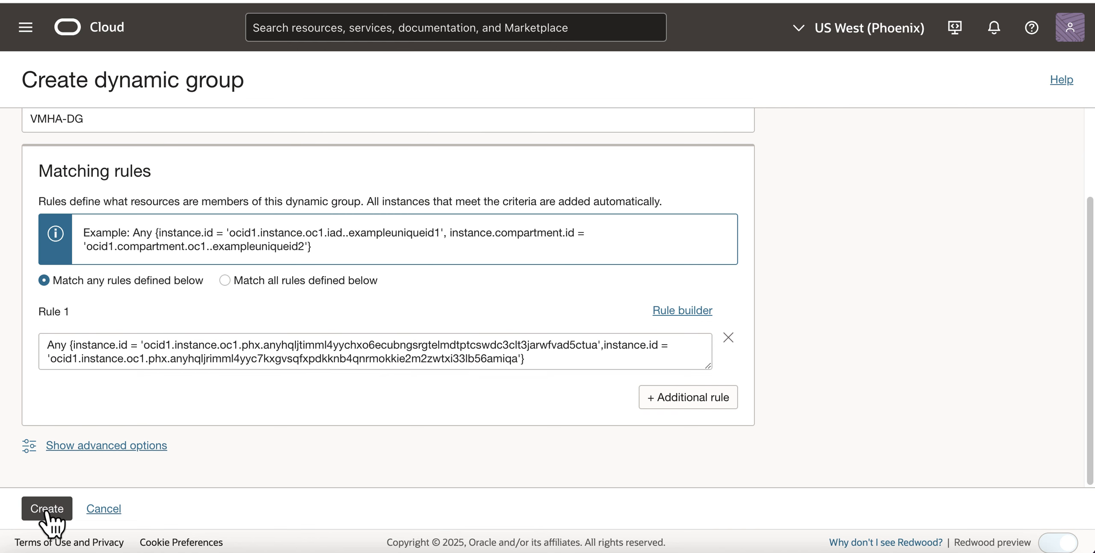
Start a new identity policy named HAPolicy in tme_compartment, fill in its description, and switch the policy builder to manual editing
{"action": "left_click", "coordinate": [26, 28]}
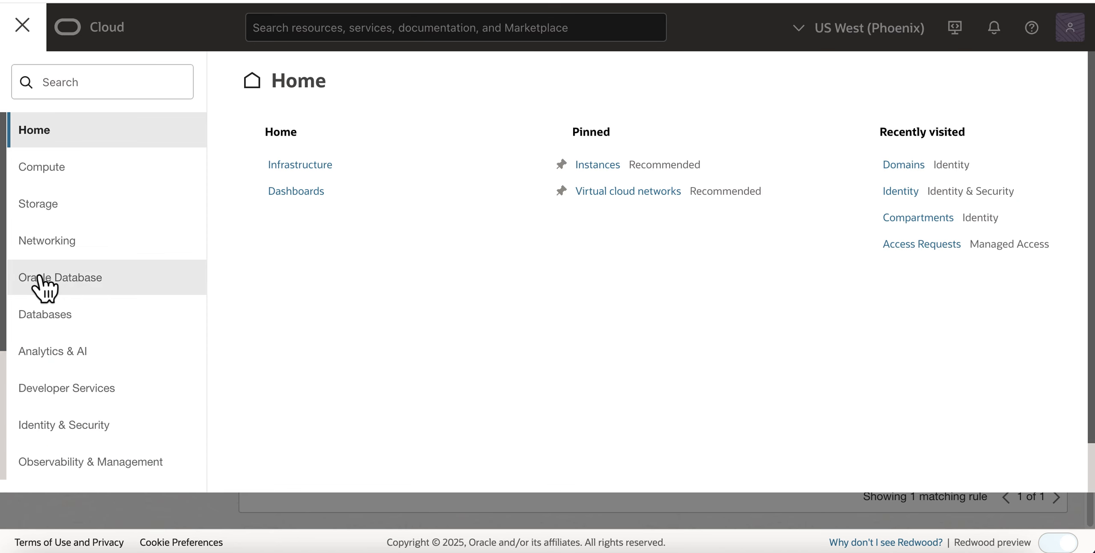
{"action": "left_click", "coordinate": [45, 434]}
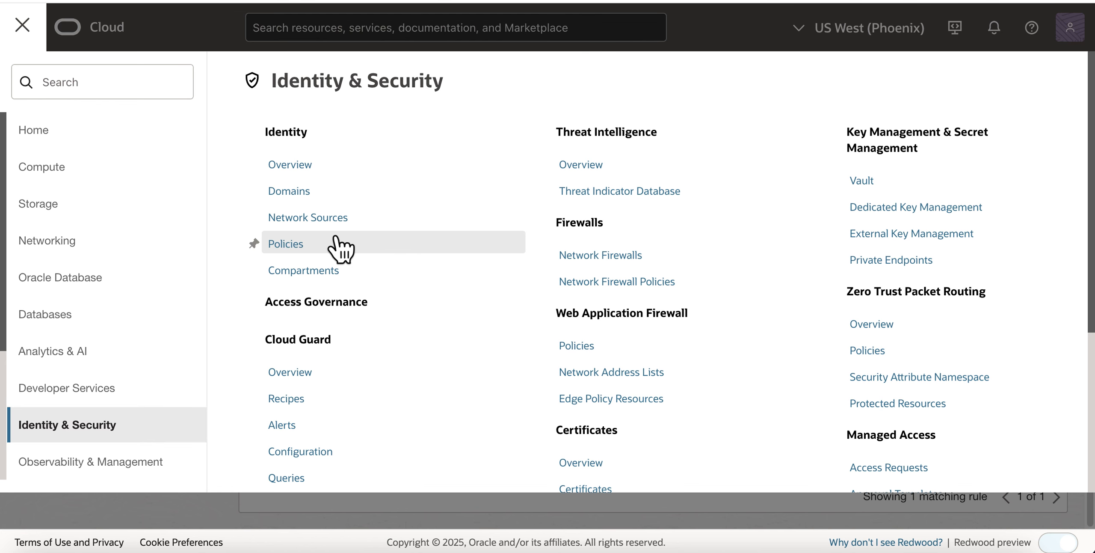
{"action": "left_click", "coordinate": [290, 257]}
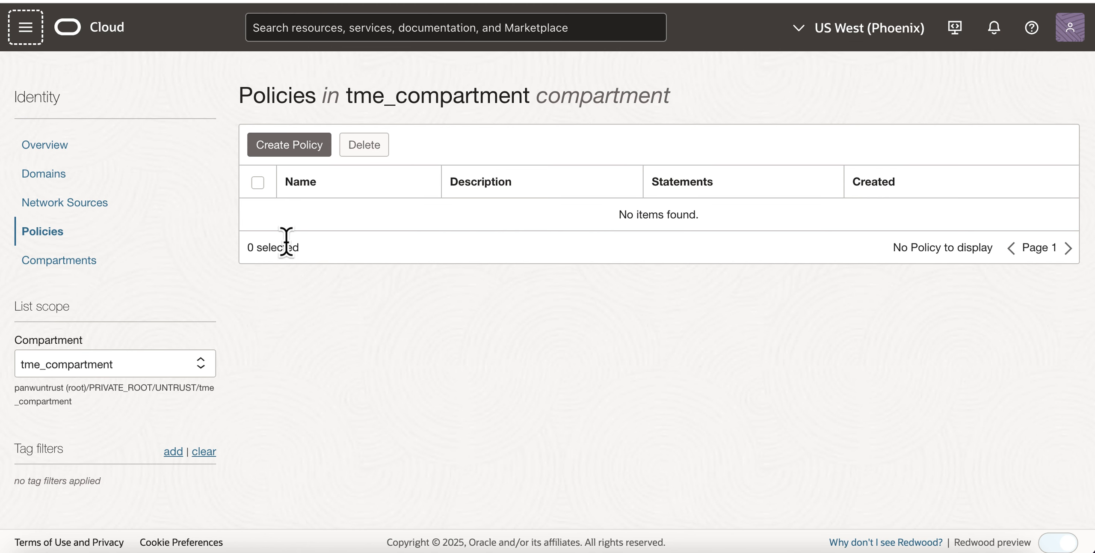
{"action": "left_click", "coordinate": [302, 144]}
{"action": "type", "text": "HAPolicy"}
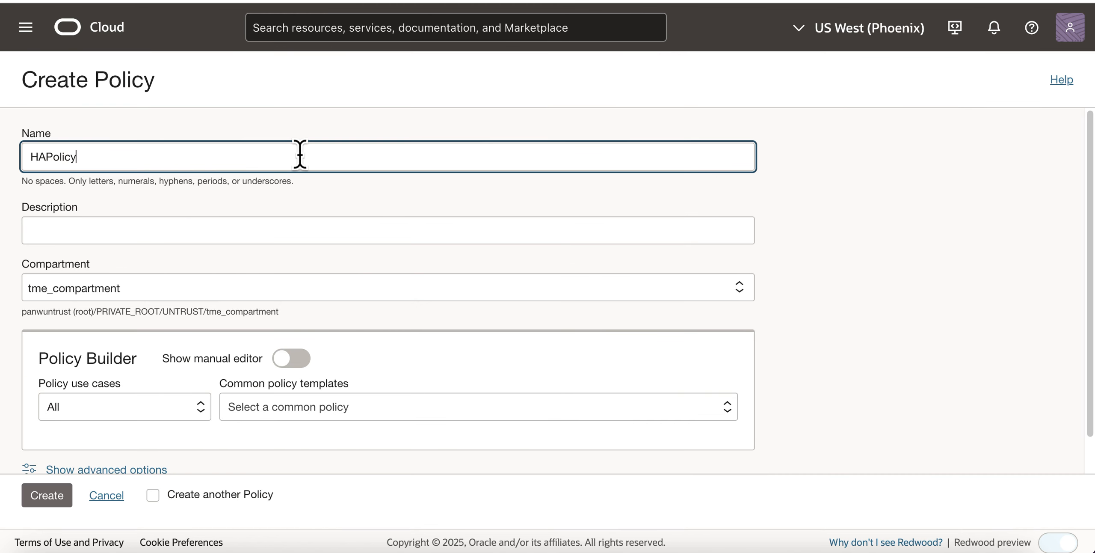
{"action": "key", "text": "Tab"}
{"action": "type", "text": "HAPolicy"}
{"action": "left_click", "coordinate": [299, 359]}
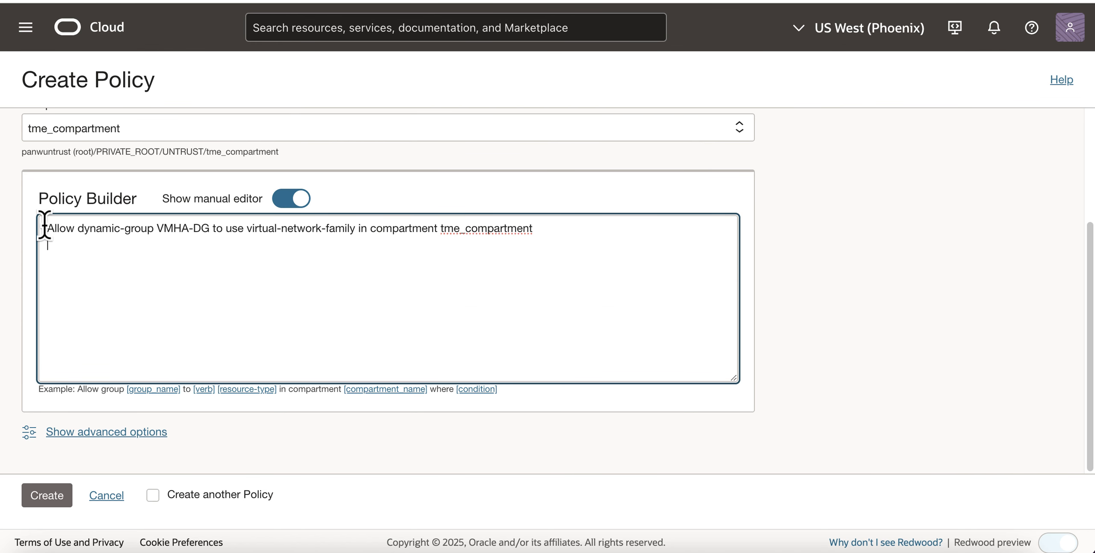
Write statements allowing VMHA-DG to use virtual-network-family and instance-family and VMHA_DG to manage vnics in compartment tme_compartment, and create the policy
{"action": "left_click_drag", "start_coordinate": [47, 229], "coordinate": [519, 235]}
{"action": "key", "text": "ctrl+c"}
{"action": "left_click", "coordinate": [54, 246]}
{"action": "key", "text": "ctrl+v"}
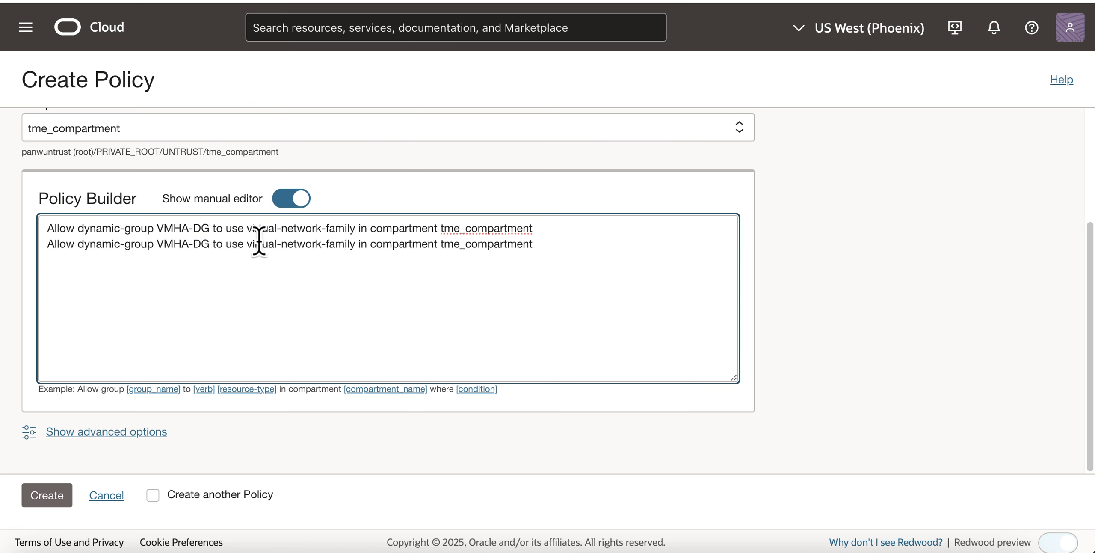
{"action": "left_click_drag", "start_coordinate": [247, 242], "coordinate": [327, 242]}
{"action": "type", "text": "instance"}
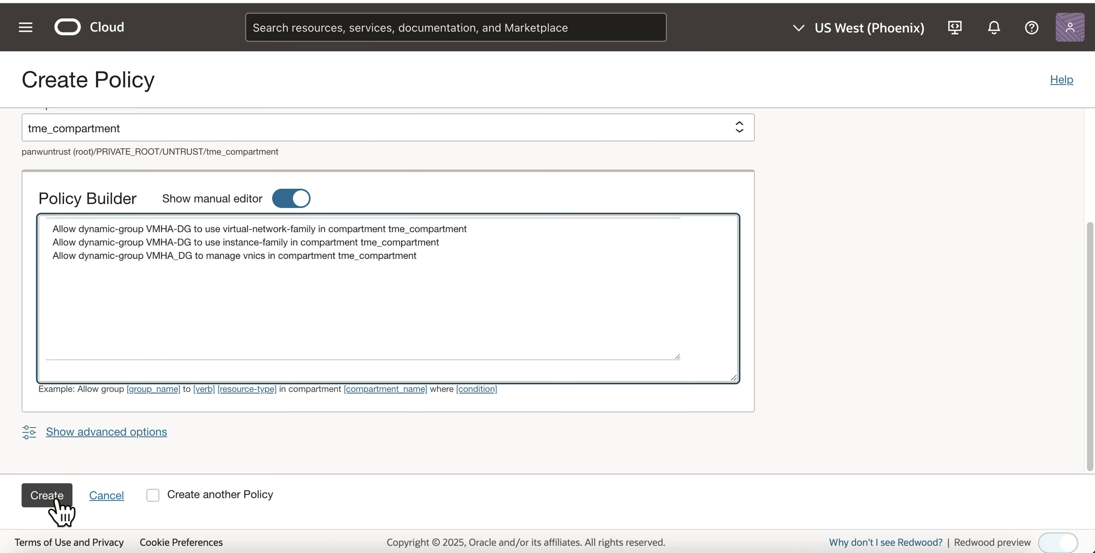
{"action": "left_click", "coordinate": [56, 499]}
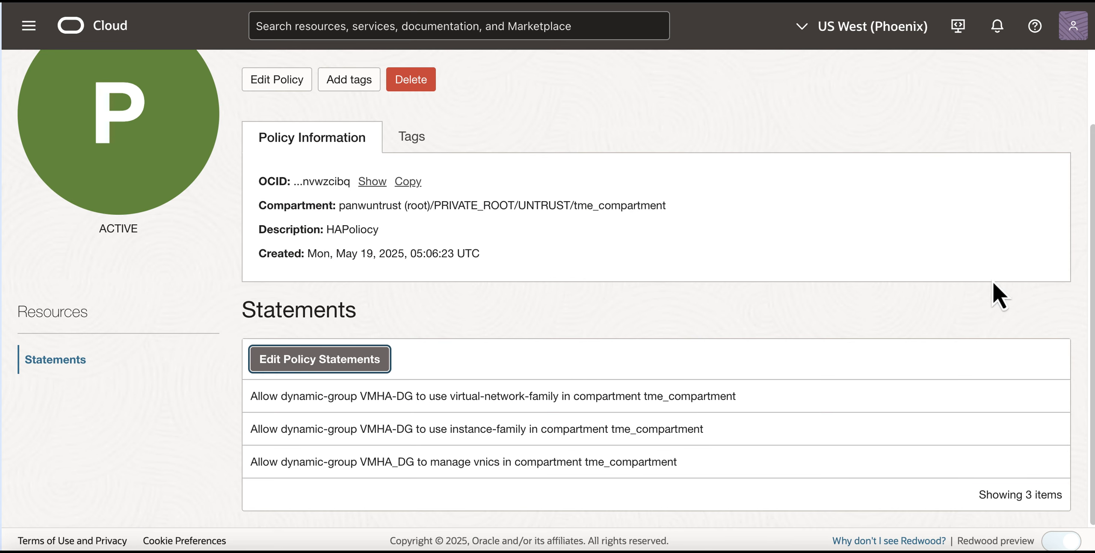
{"action": "scroll", "coordinate": [993, 283], "scroll_direction": "up", "scroll_amount": 2}
{"action": "scroll", "coordinate": [993, 283], "scroll_direction": "down", "scroll_amount": 1}
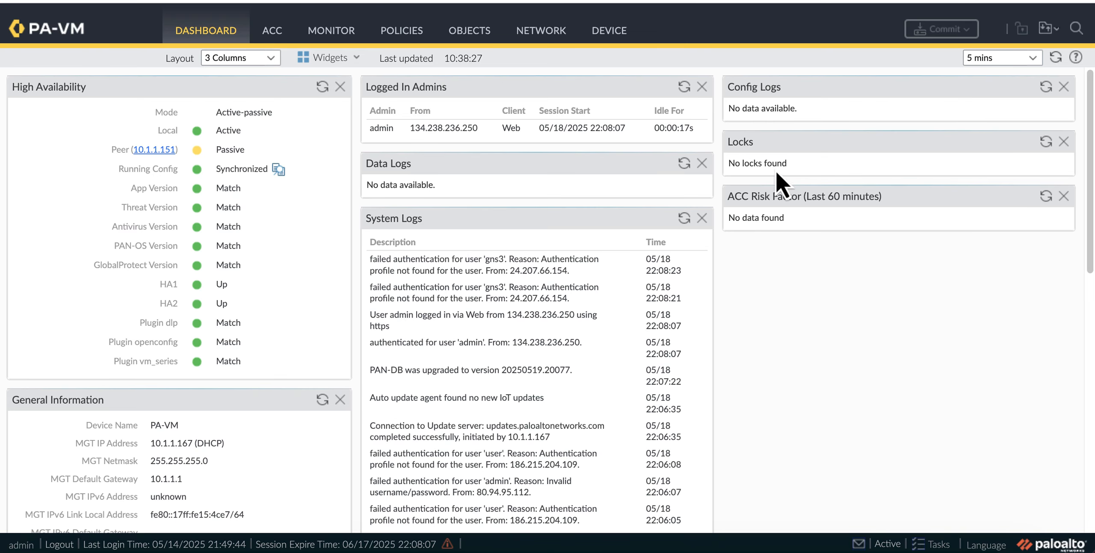
In the PA-VM web interface, assign ethernet1/1 a new management profile named mgmt-profile that permits Ping, and save the interface
{"action": "left_click", "coordinate": [552, 34]}
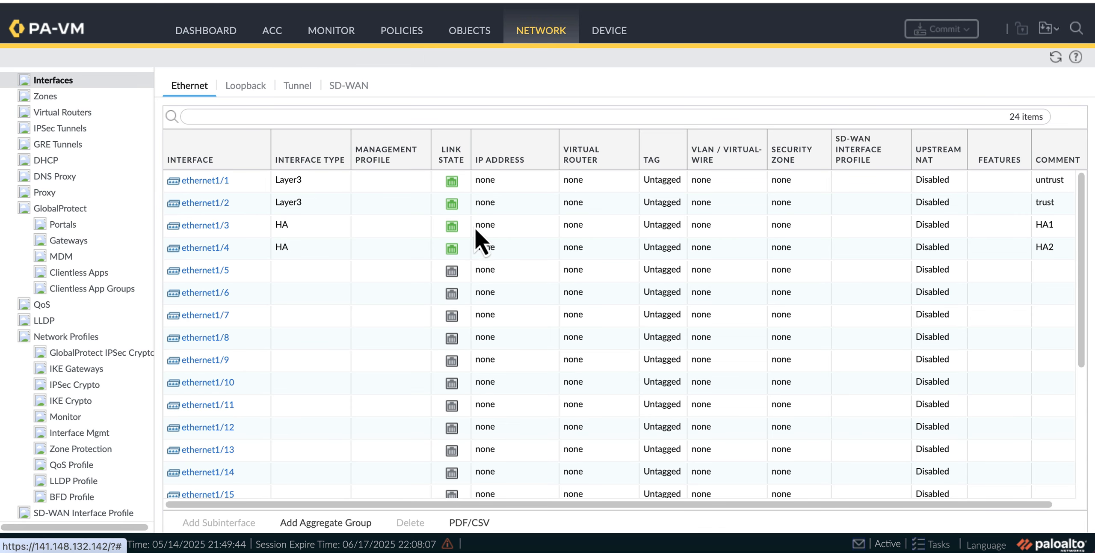
{"action": "left_click", "coordinate": [202, 181]}
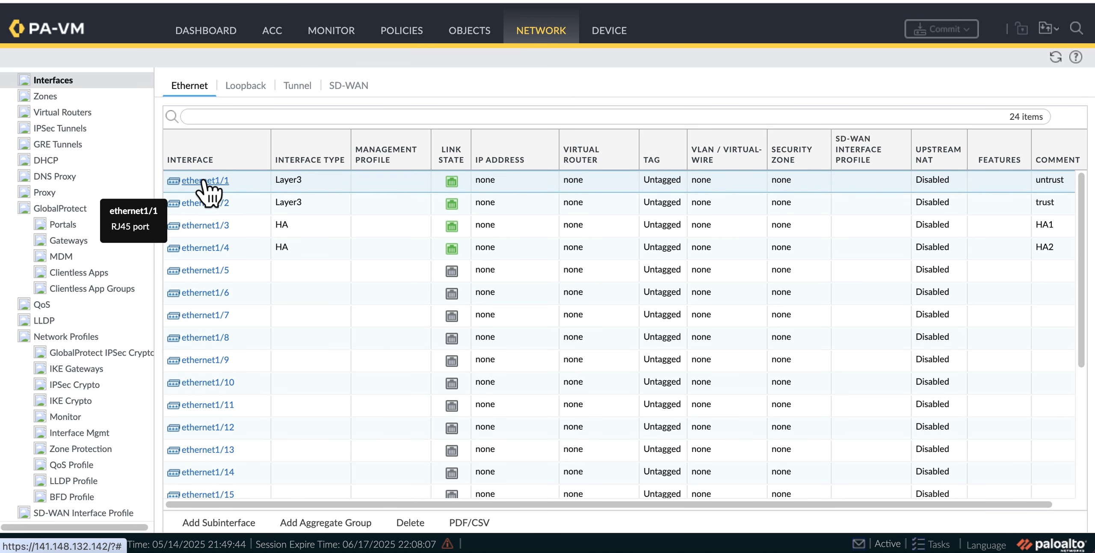
{"action": "left_click", "coordinate": [203, 180]}
{"action": "left_click", "coordinate": [489, 252]}
{"action": "left_click", "coordinate": [824, 350]}
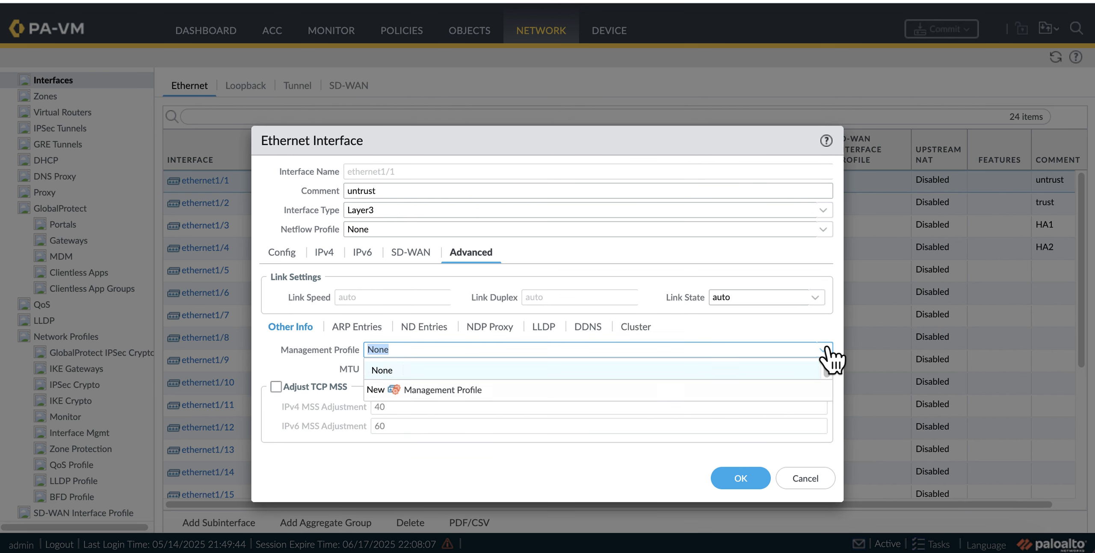
{"action": "left_click", "coordinate": [448, 390]}
{"action": "left_click", "coordinate": [328, 250]}
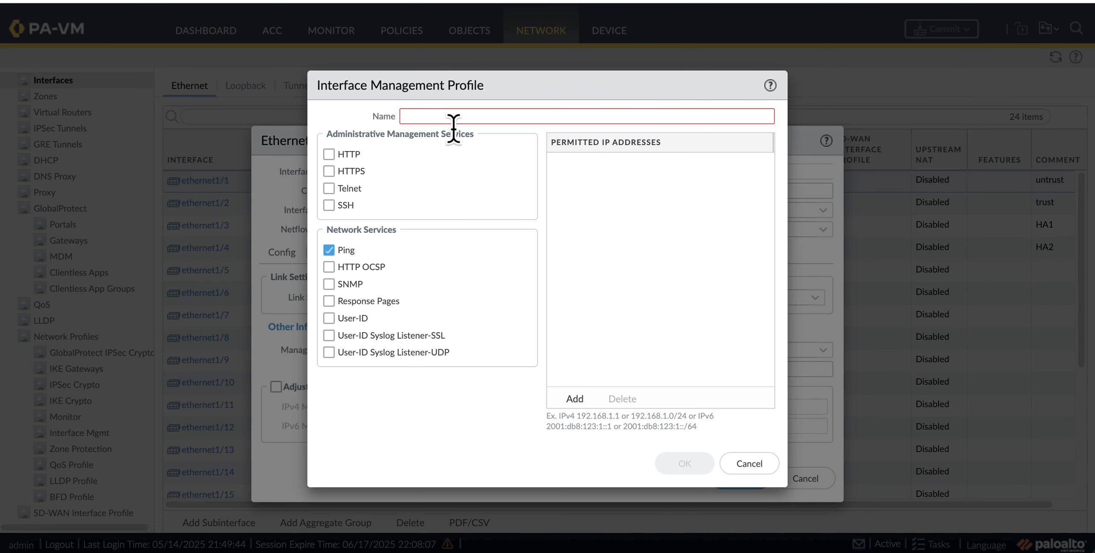
{"action": "left_click", "coordinate": [454, 116]}
{"action": "type", "text": "mgmt-profile"}
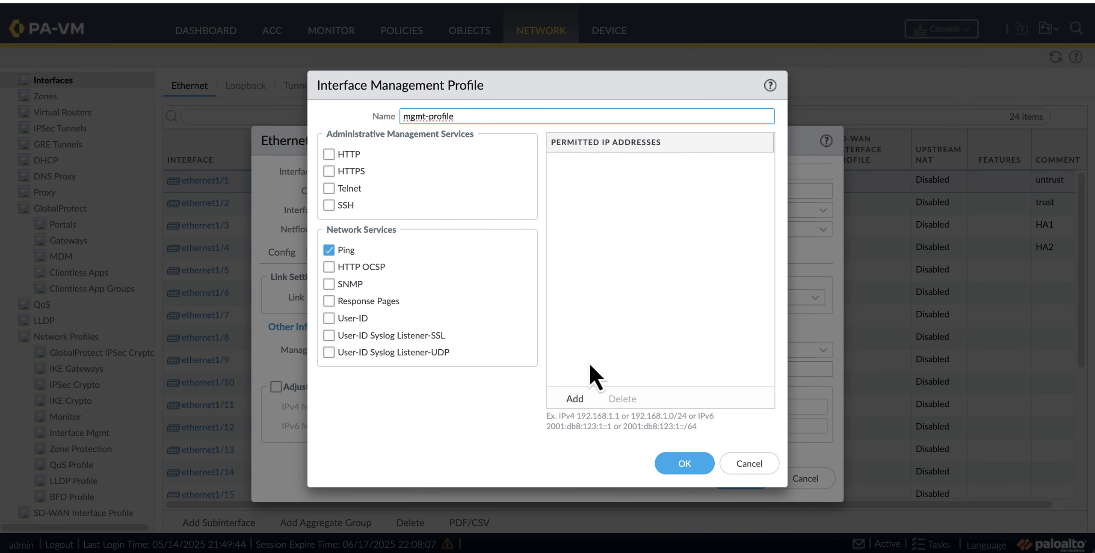
{"action": "left_click", "coordinate": [699, 465]}
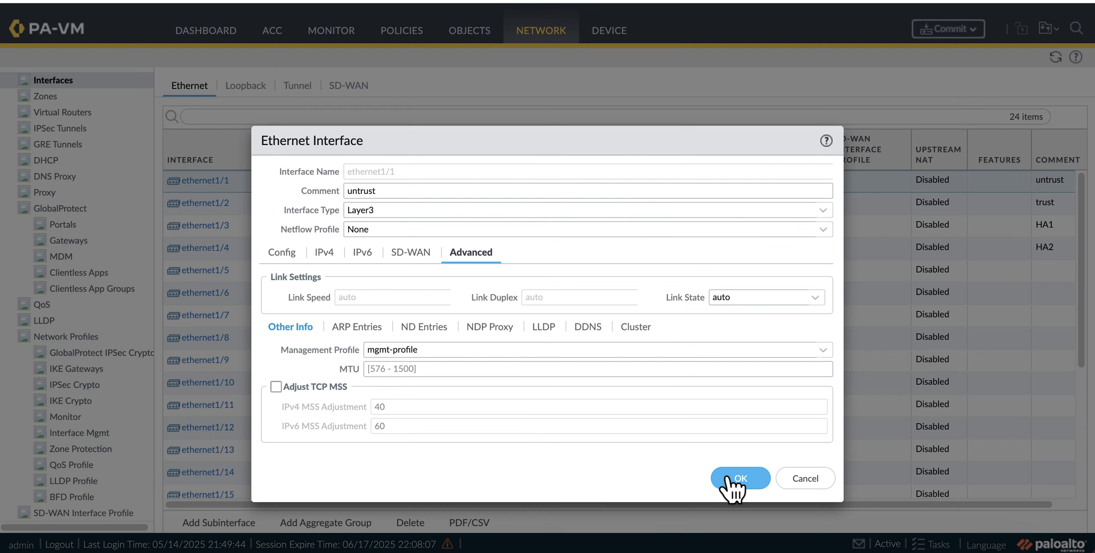
{"action": "left_click", "coordinate": [729, 477]}
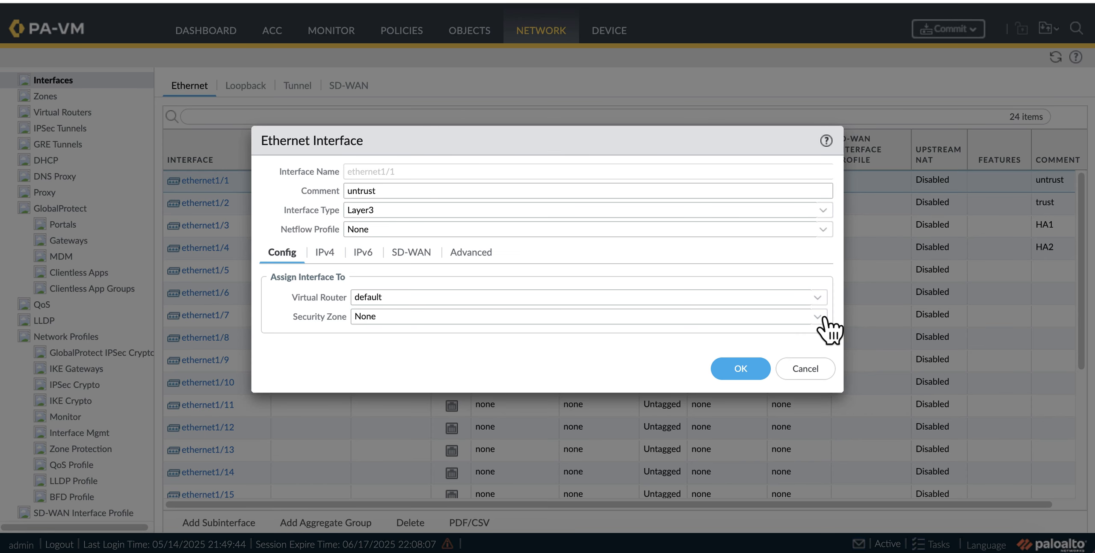
Create a security zone named untrust for ethernet1/1 and save the interface
{"action": "left_click", "coordinate": [824, 318]}
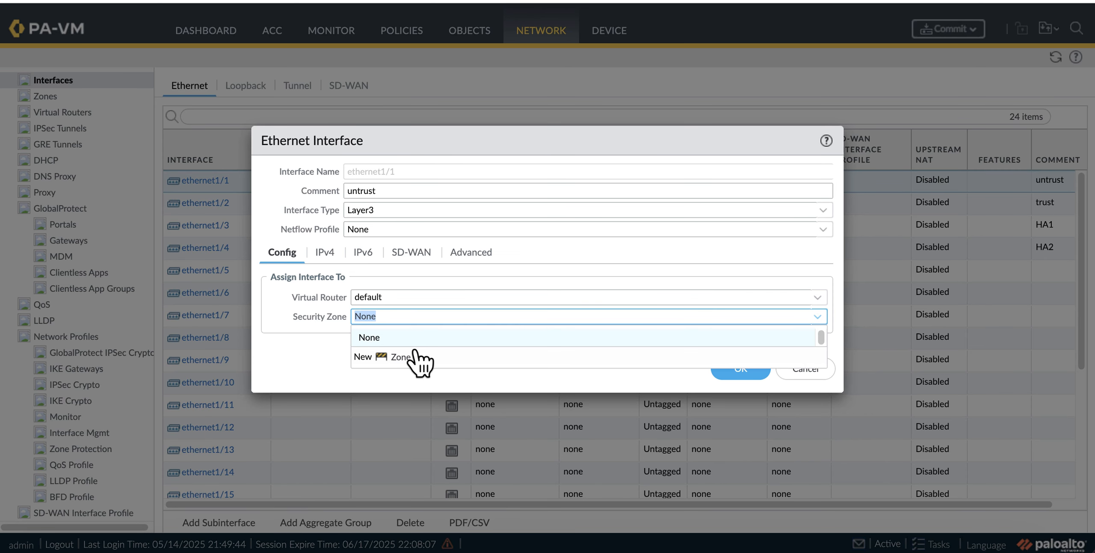
{"action": "left_click", "coordinate": [396, 358]}
{"action": "type", "text": "untru"}
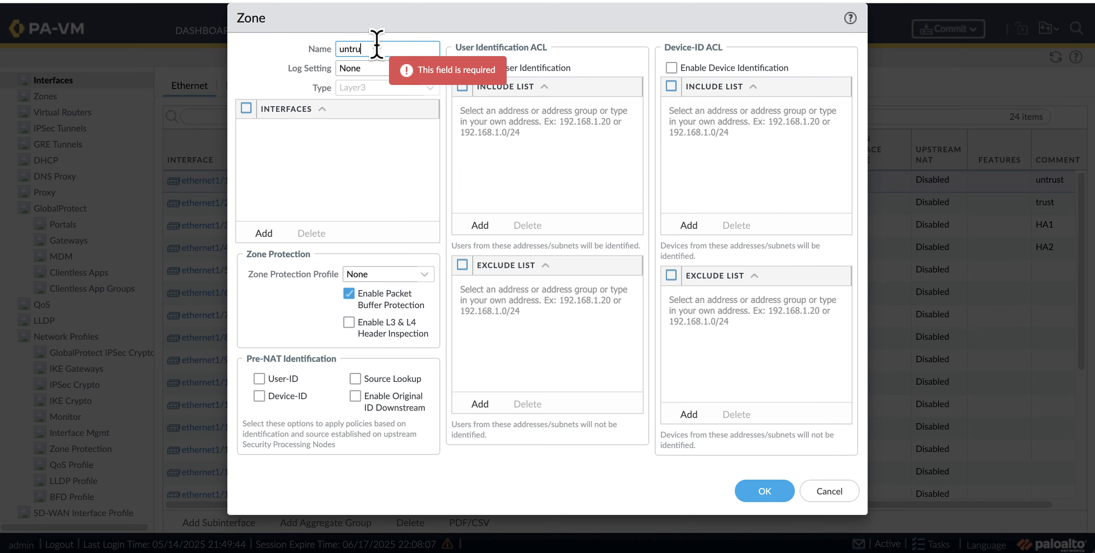
{"action": "type", "text": "st"}
{"action": "left_click", "coordinate": [768, 491]}
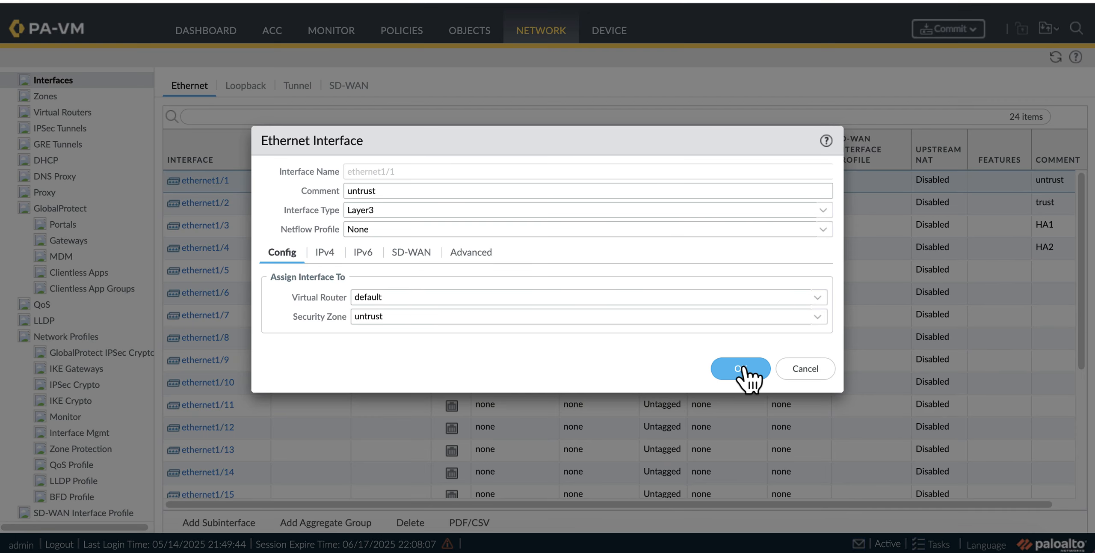
{"action": "left_click", "coordinate": [741, 368]}
Assign ethernet1/2 to a new security zone named trust and save the interface
{"action": "left_click", "coordinate": [227, 203]}
{"action": "left_click", "coordinate": [376, 316]}
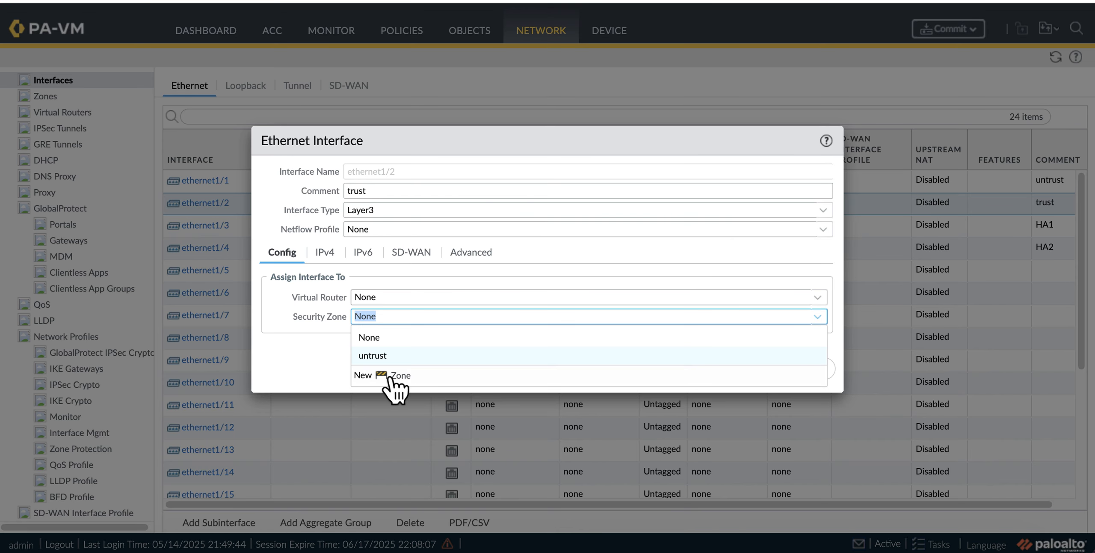
{"action": "left_click", "coordinate": [387, 374]}
{"action": "type", "text": "trust"}
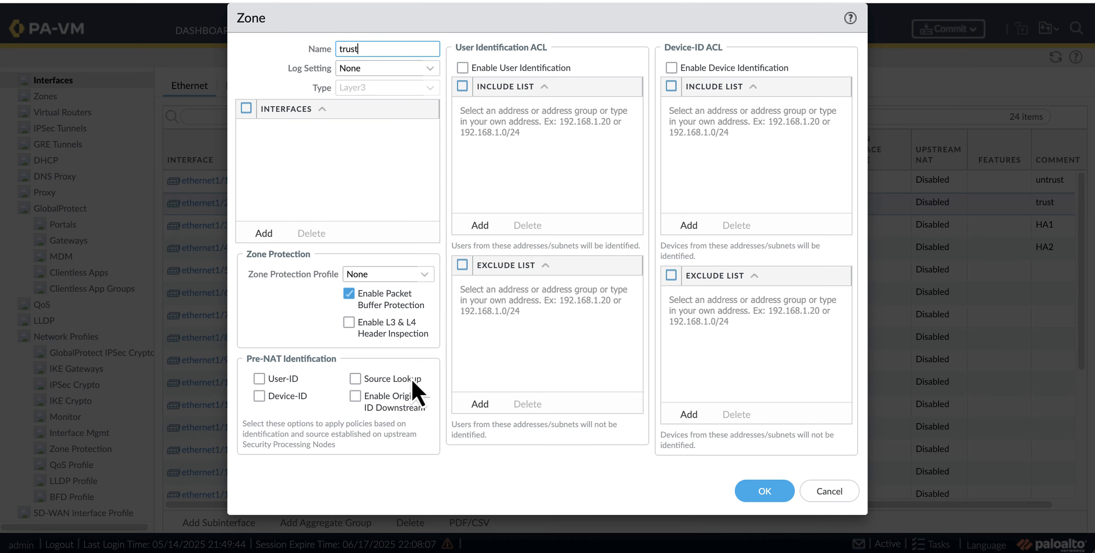
{"action": "left_click", "coordinate": [757, 492]}
{"action": "left_click", "coordinate": [740, 369]}
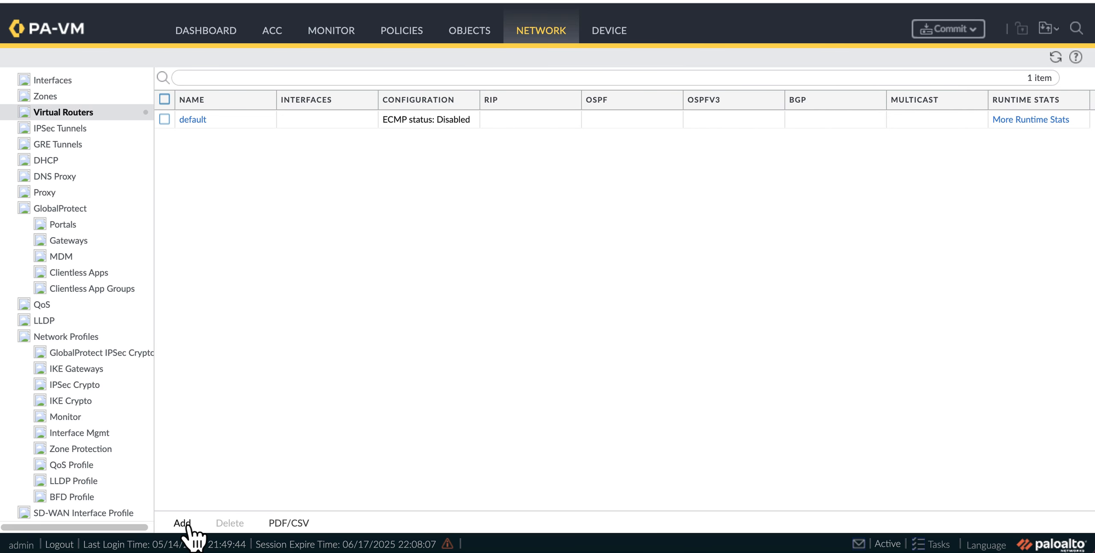
Create a new virtual router named HA and add interface ethernet1/1 to it
{"action": "left_click", "coordinate": [183, 522]}
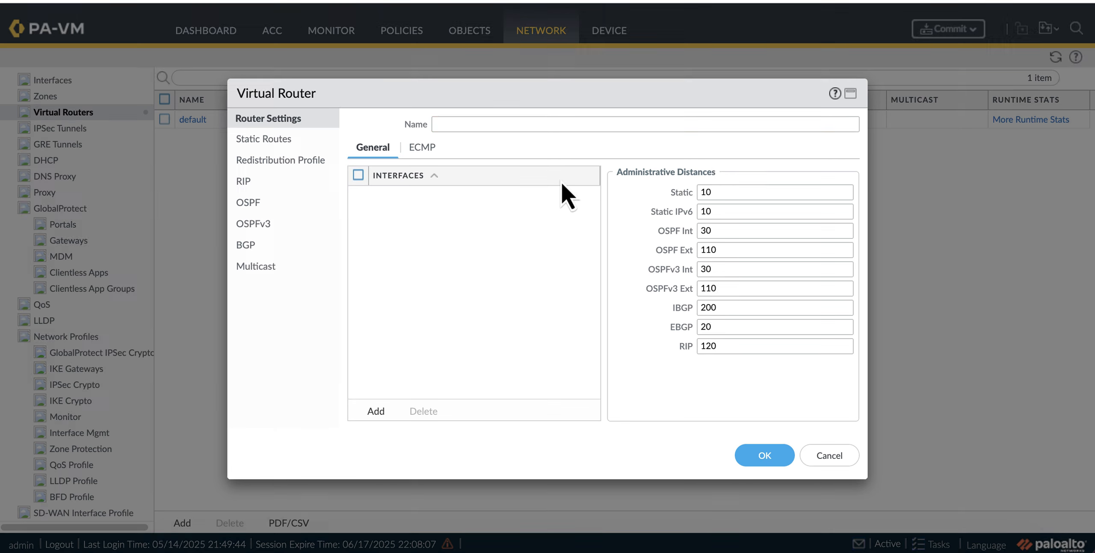
{"action": "left_click", "coordinate": [492, 125]}
{"action": "type", "text": "H"}
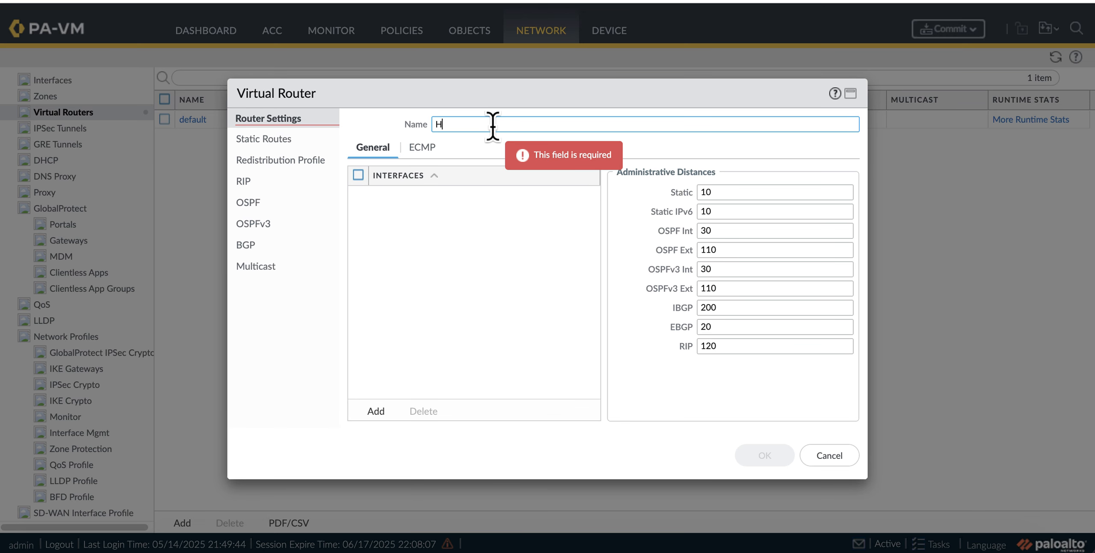
{"action": "type", "text": "A"}
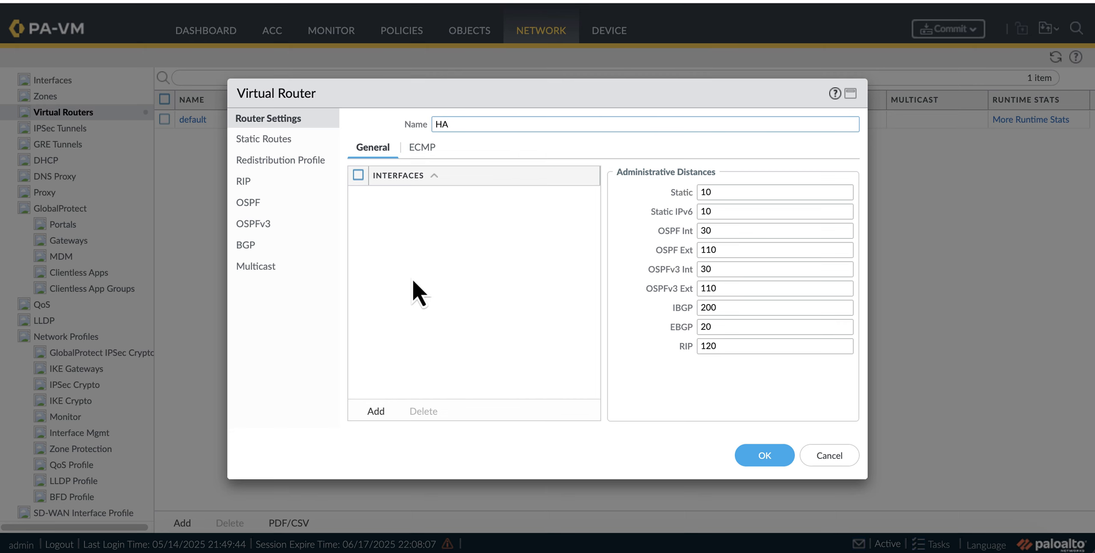
{"action": "left_click", "coordinate": [376, 411]}
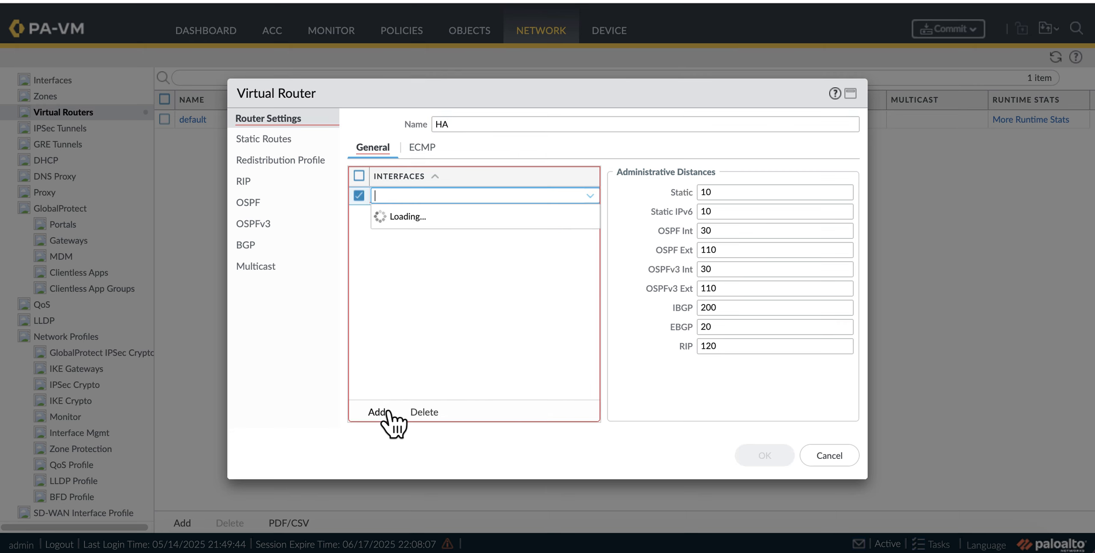
{"action": "left_click", "coordinate": [439, 216]}
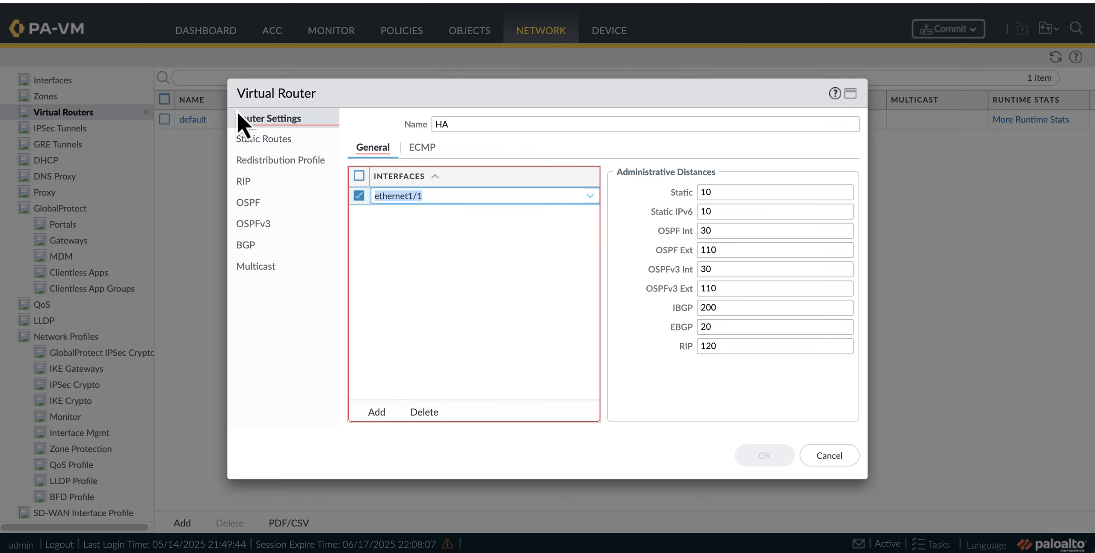
Add an IPv4 static route named default for destination 0.0.0.0/0 through ethernet1/1 with next hop IP address 10.1.2.166
{"action": "left_click", "coordinate": [259, 137]}
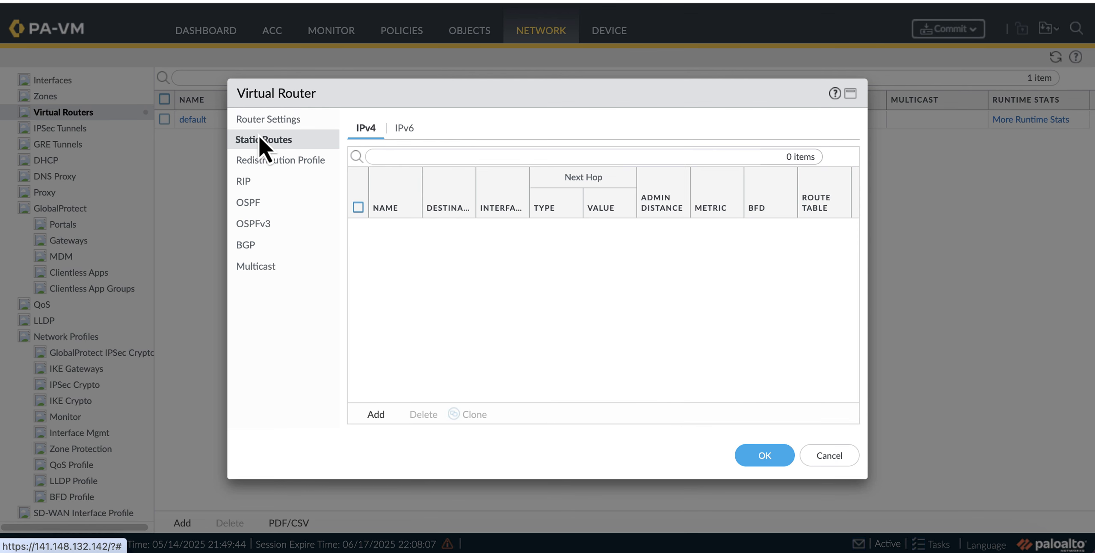
{"action": "left_click", "coordinate": [378, 414]}
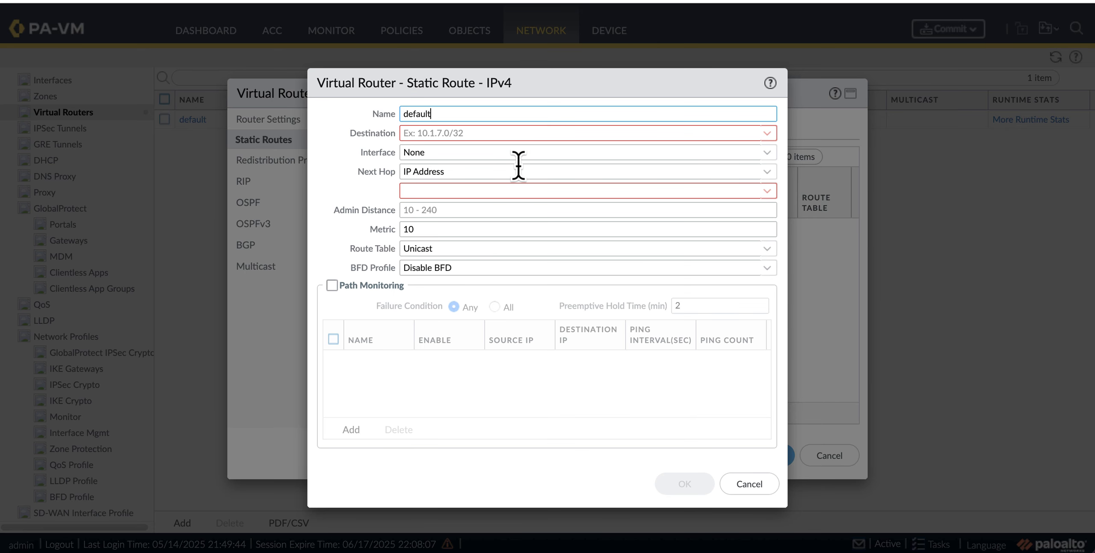
{"action": "left_click", "coordinate": [522, 133]}
{"action": "type", "text": "0.0.0.0/0"}
{"action": "left_click", "coordinate": [448, 159]}
{"action": "left_click", "coordinate": [663, 184]}
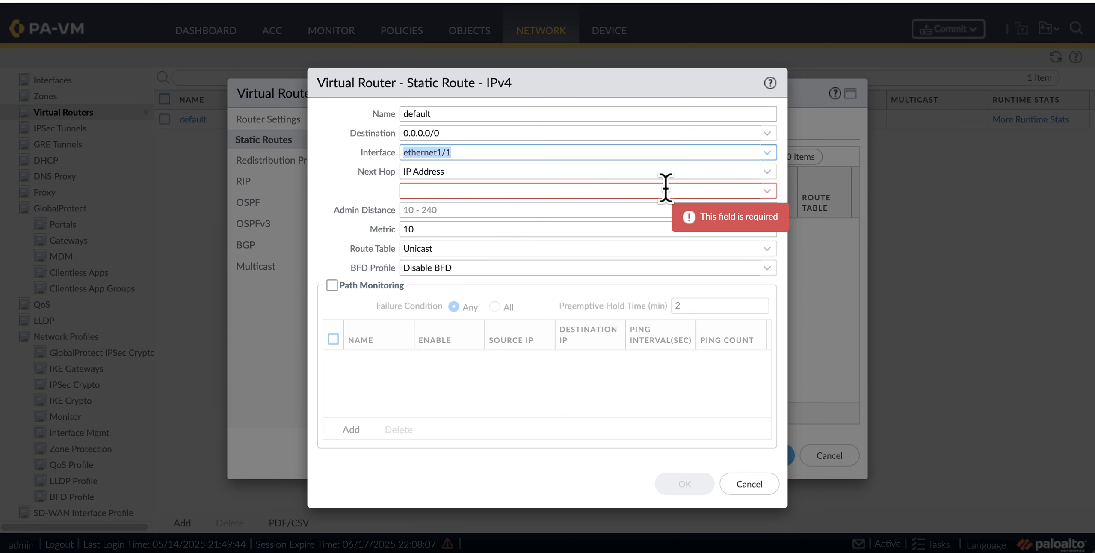
{"action": "left_click", "coordinate": [475, 193]}
{"action": "type", "text": "10.1.2.166"}
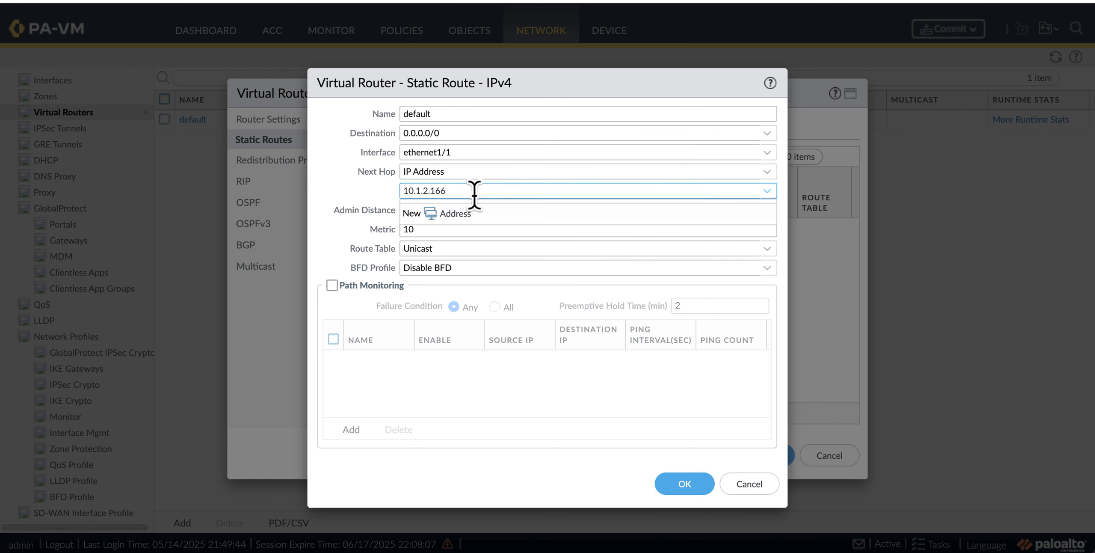
{"action": "left_click", "coordinate": [684, 483]}
Save the HA virtual router and commit all changes to the firewall
{"action": "left_click", "coordinate": [765, 455]}
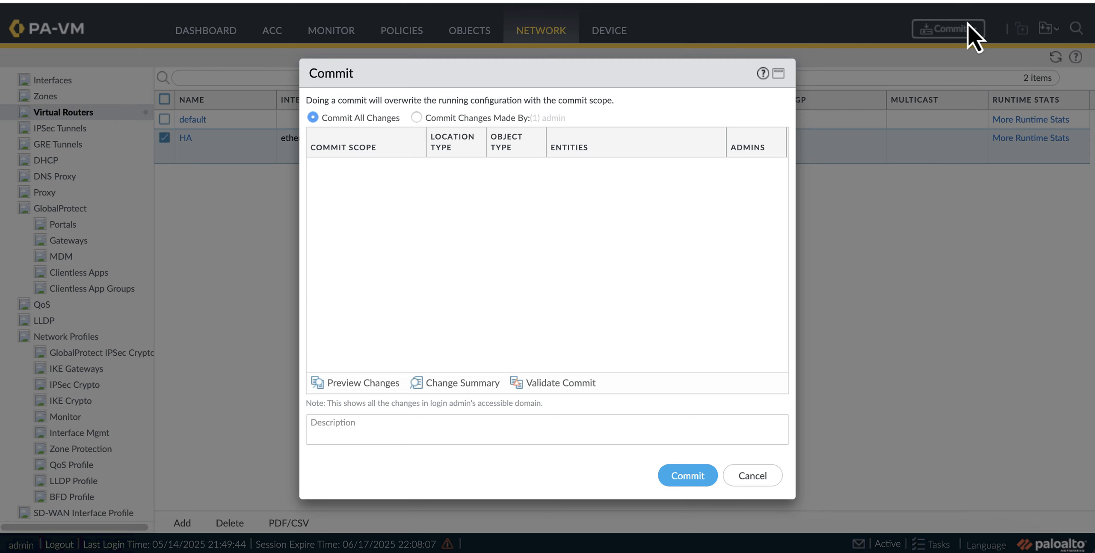
{"action": "left_click", "coordinate": [689, 472]}
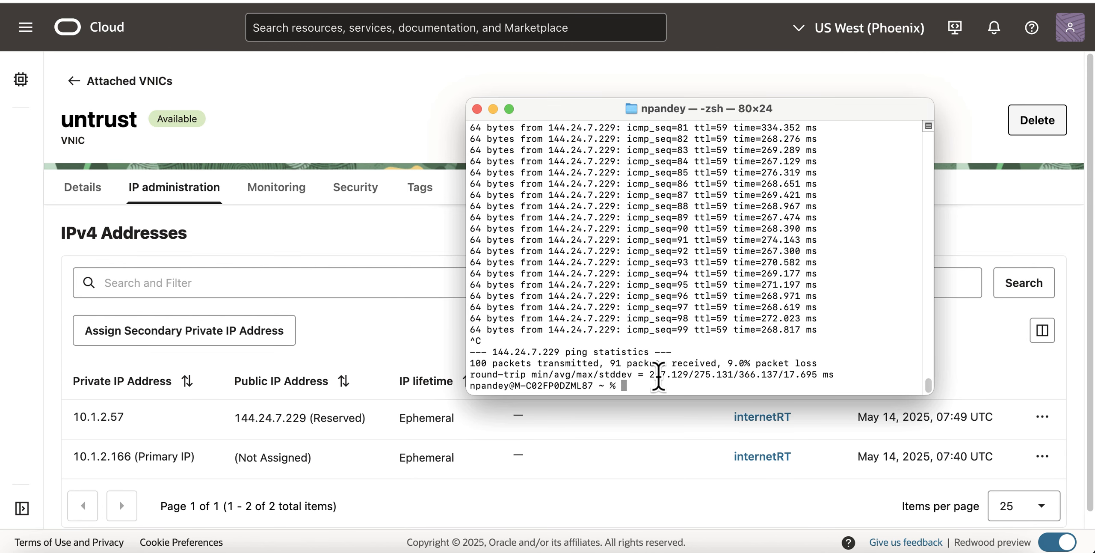
Rerun the ping to 144.24.7.229 in the terminal
{"action": "key", "text": "Up"}
{"action": "key", "text": "Return"}
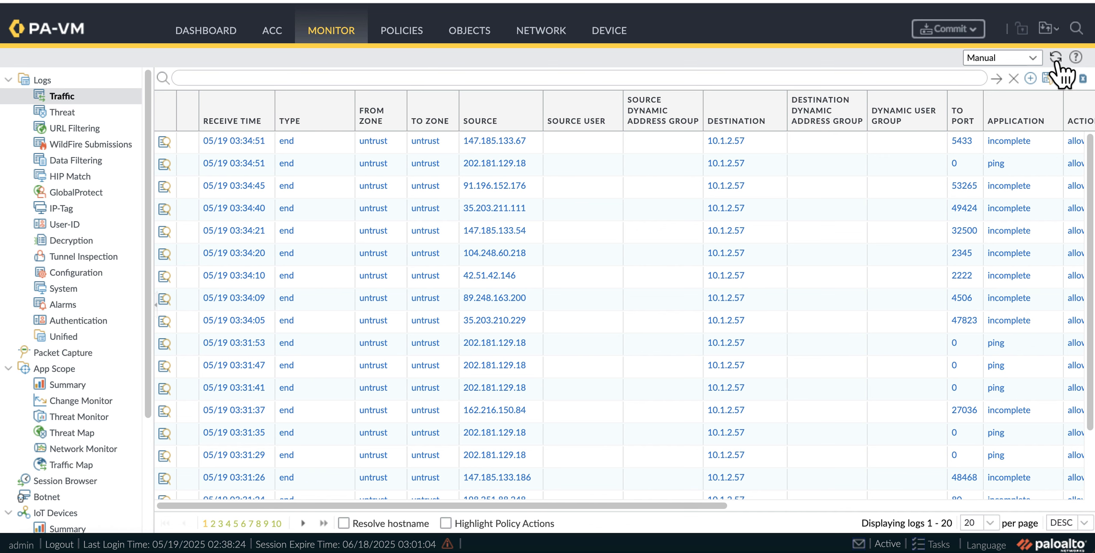
Suspend the local active firewall for high availability to trigger a failover, and confirm the suspension
{"action": "left_click", "coordinate": [613, 40]}
{"action": "left_click", "coordinate": [194, 113]}
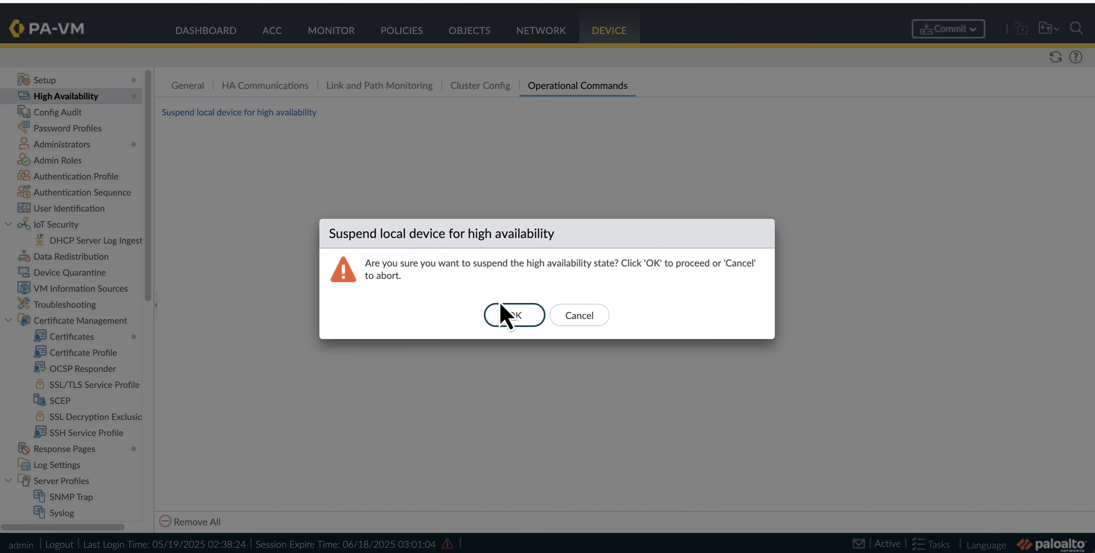
{"action": "left_click", "coordinate": [505, 316]}
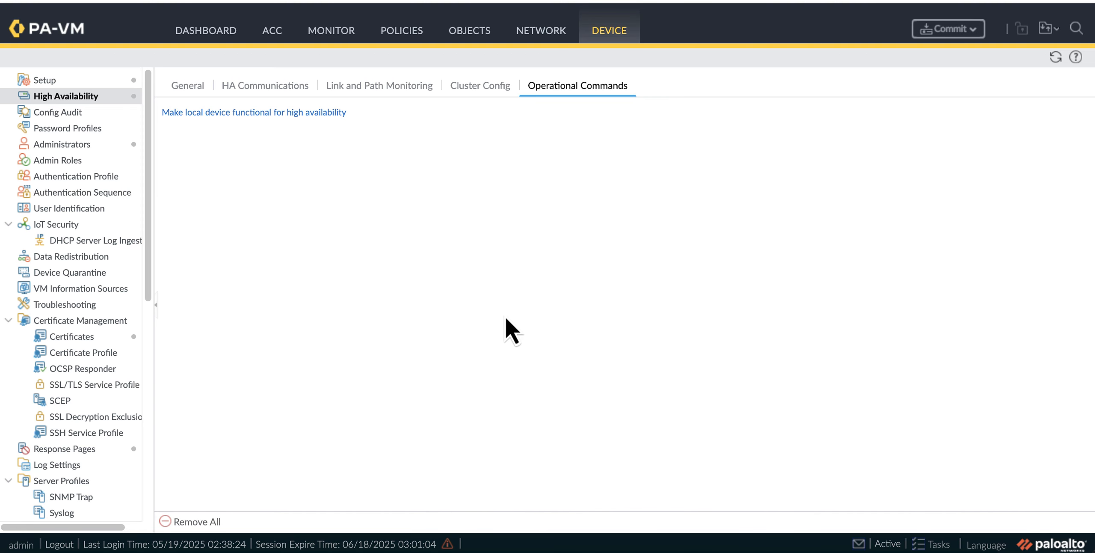
Switch to the Oracle Cloud console and check the IPv4 addresses assigned to the peer firewall's untrust VNIC
{"action": "left_click", "coordinate": [584, 551]}
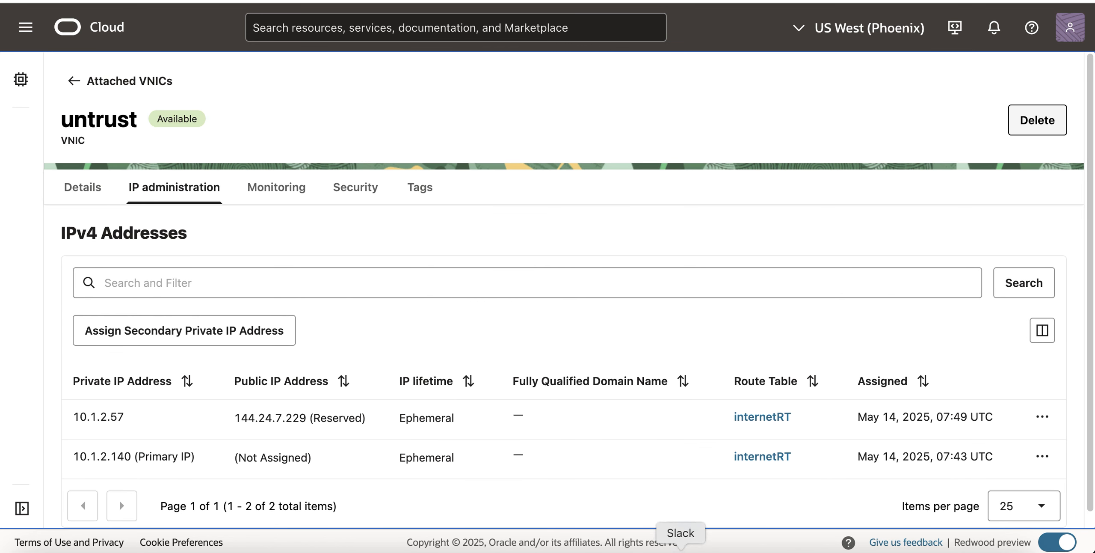
{"action": "left_click", "coordinate": [582, 549]}
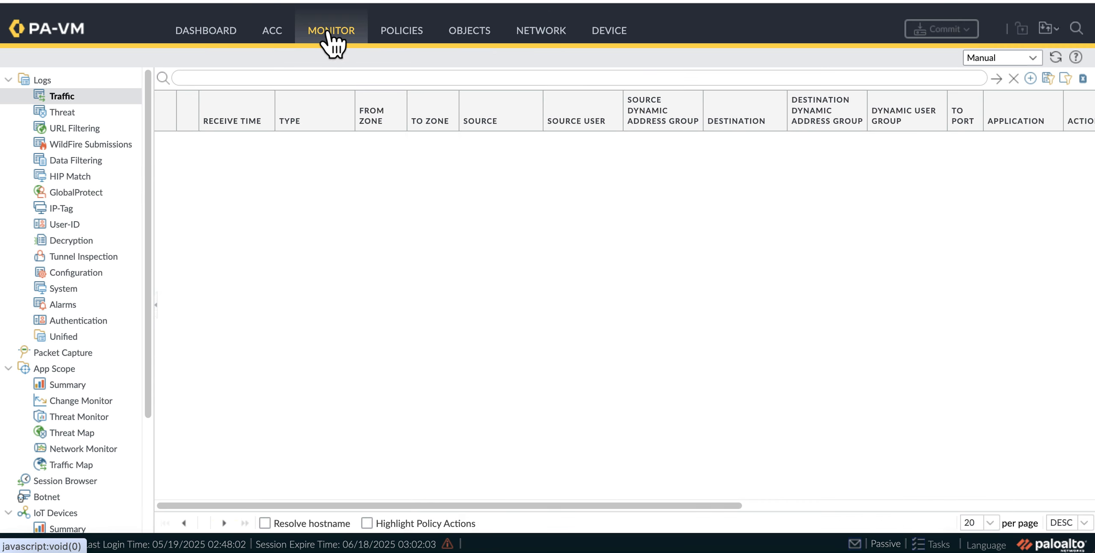
On the peer firewall, refresh the traffic log and check the High Availability status on the dashboard
{"action": "left_click", "coordinate": [329, 35]}
{"action": "left_click", "coordinate": [1053, 59]}
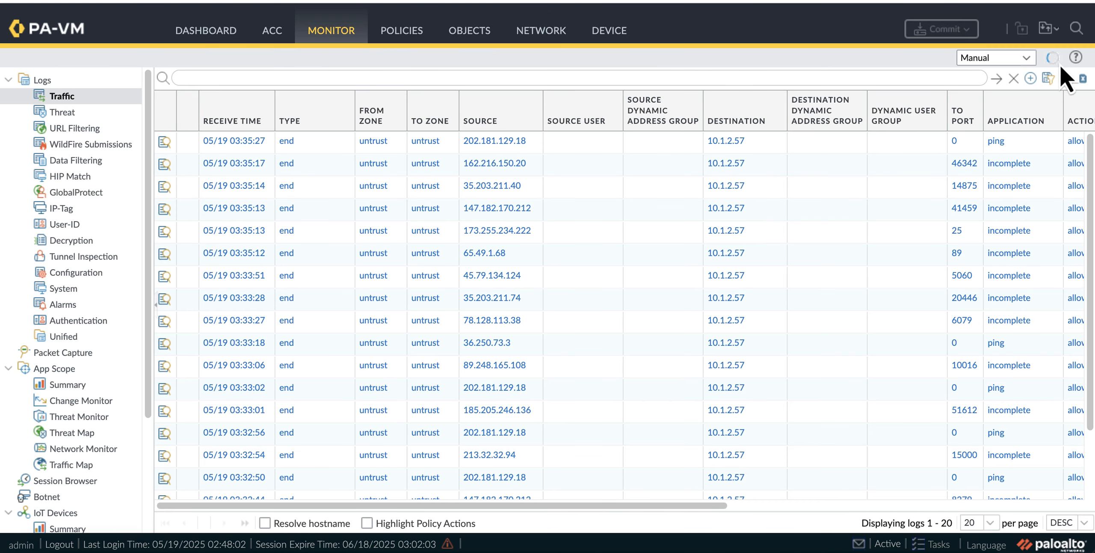
{"action": "left_click", "coordinate": [206, 30]}
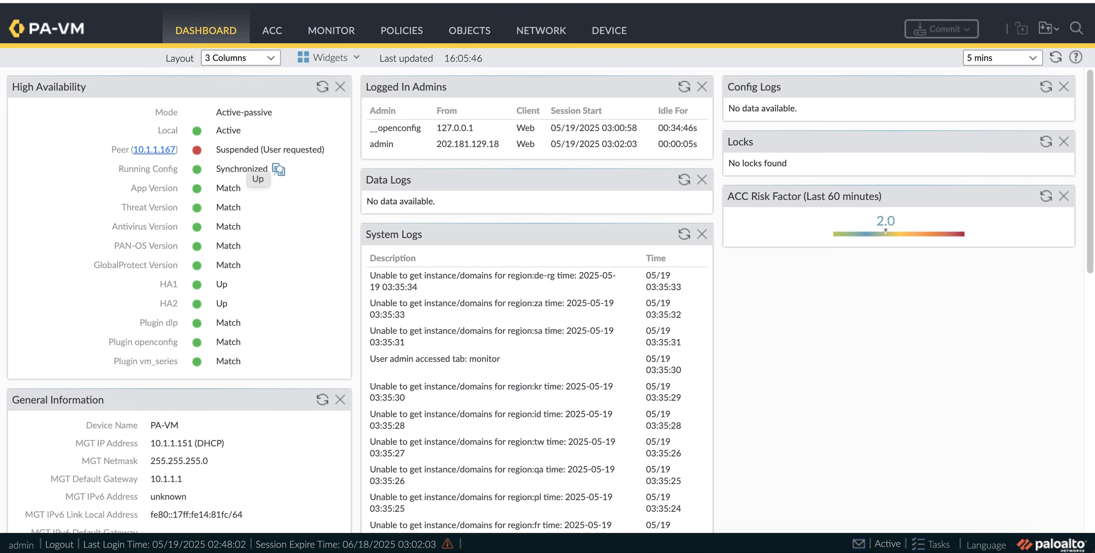
{"action": "left_click", "coordinate": [646, 1]}
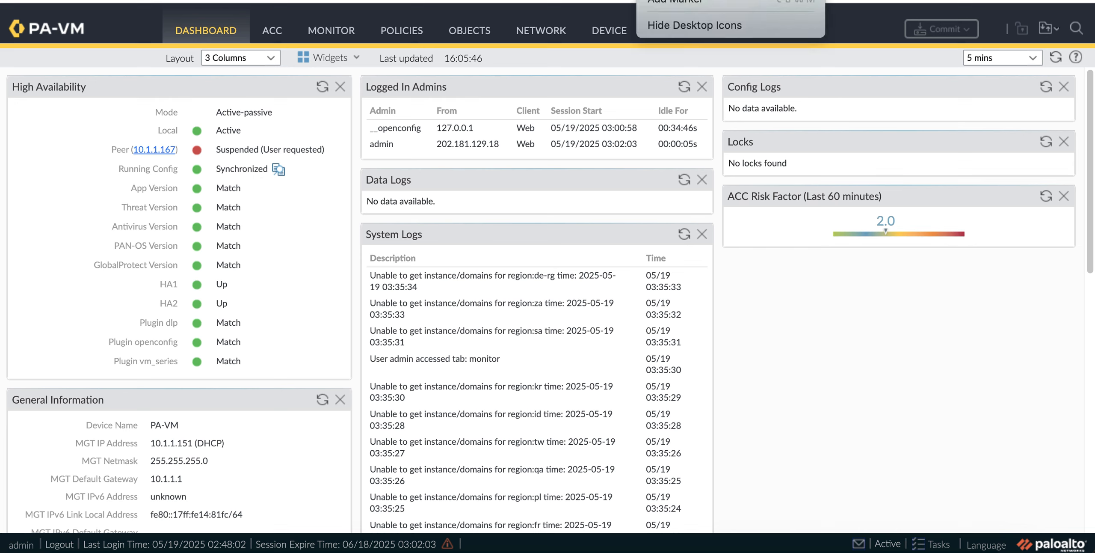